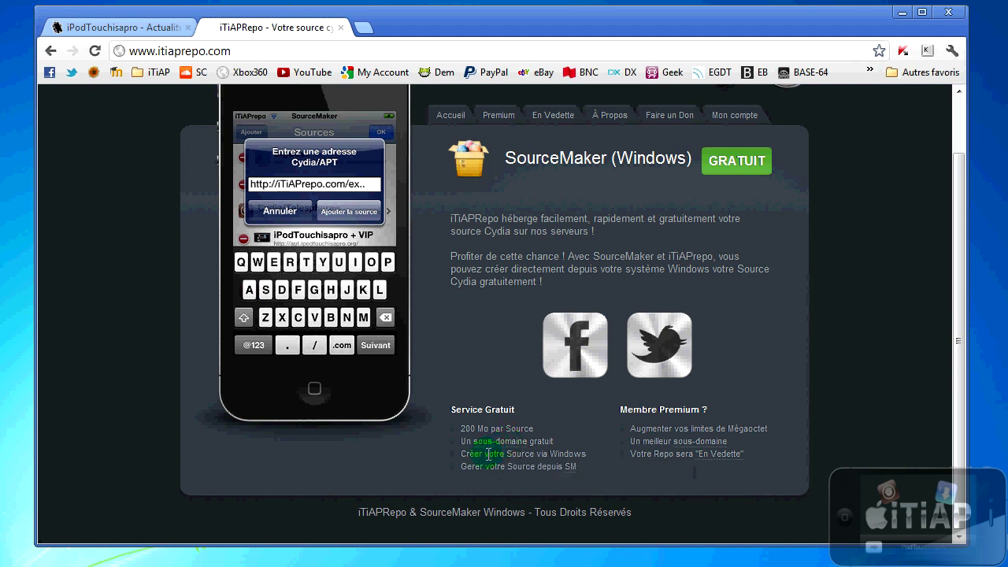
# Step: Highlight the lines about creating a source via Windows and managing it, then clear the highlight
pyautogui.moveTo(469, 455); pyautogui.dragTo(595, 462)
pyautogui.moveTo(468, 467); pyautogui.dragTo(541, 471)
pyautogui.moveTo(570, 475)
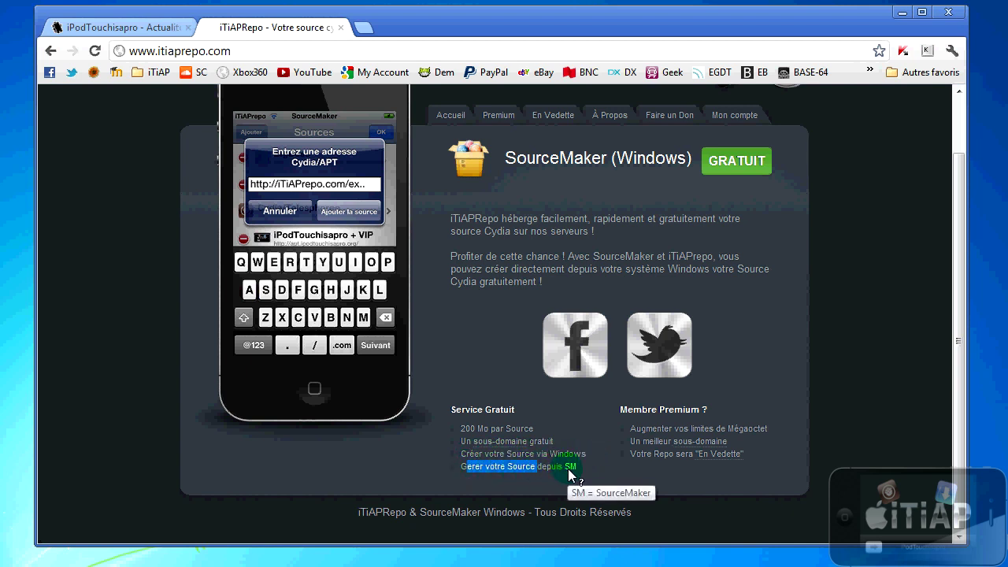
pyautogui.click(579, 418)
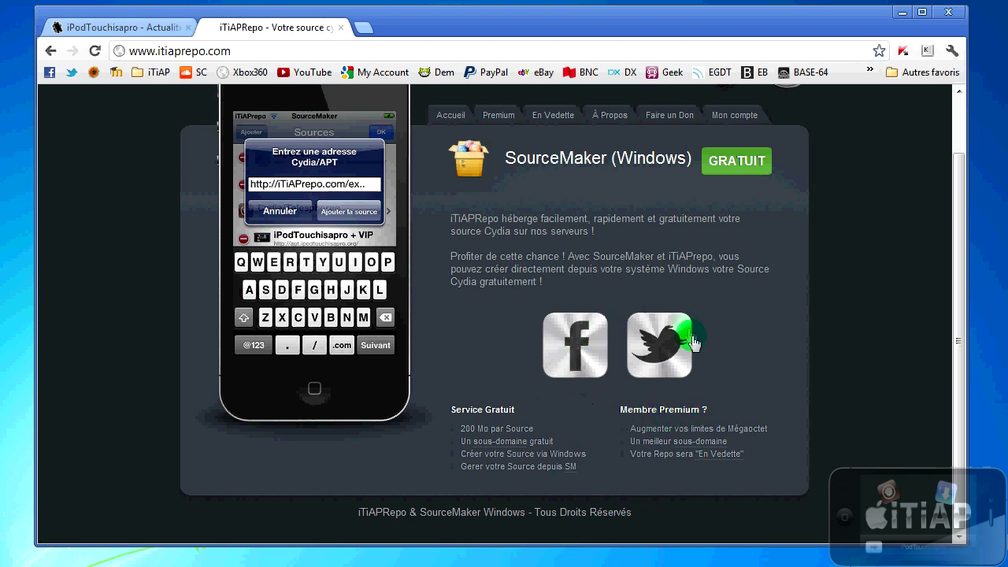
# Step: Download the free SourceMaker for Windows and save SourceMaker_1.0.zip to the desktop (Bureau)
pyautogui.scroll(2, 713, 335)
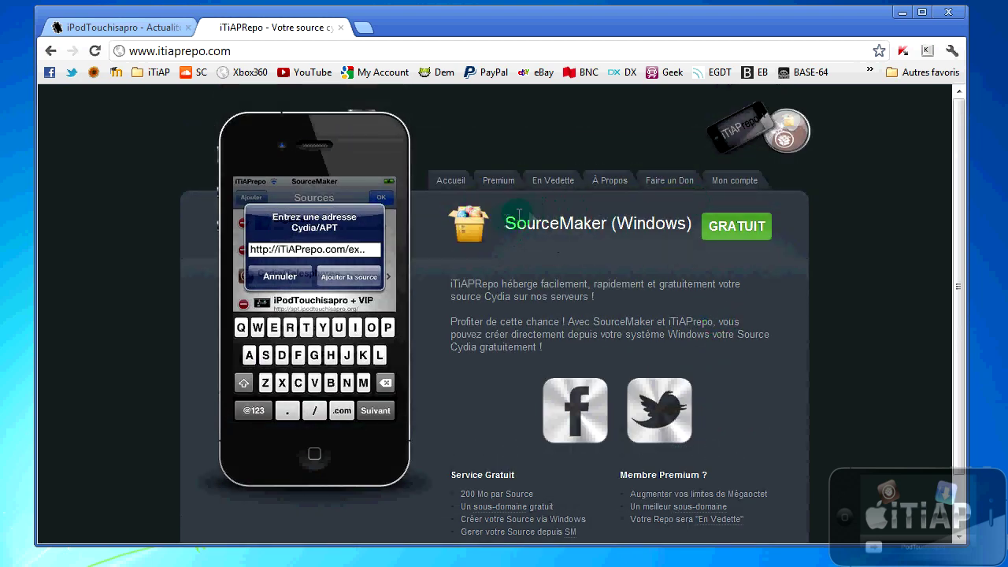
pyautogui.click(741, 236)
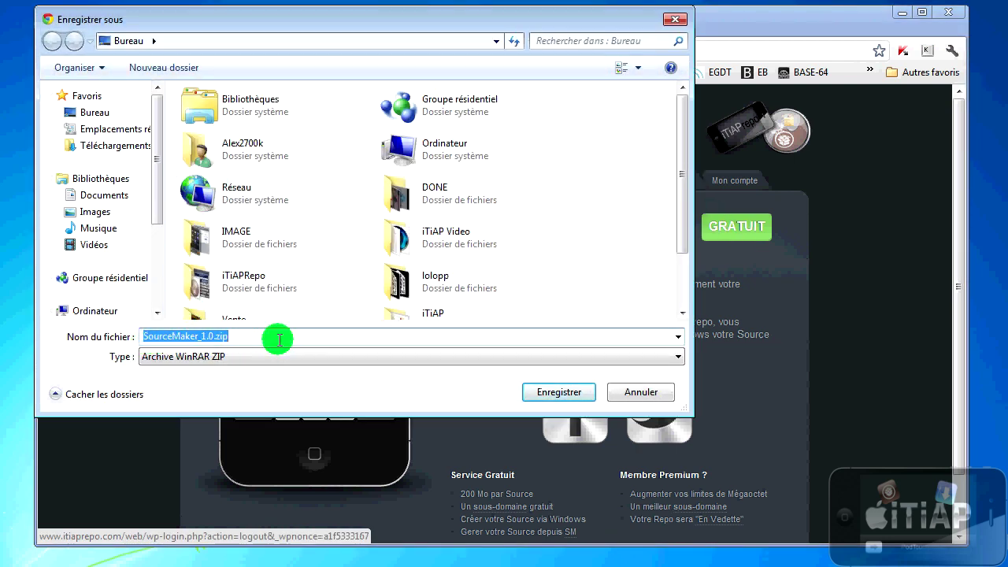
pyautogui.click(551, 392)
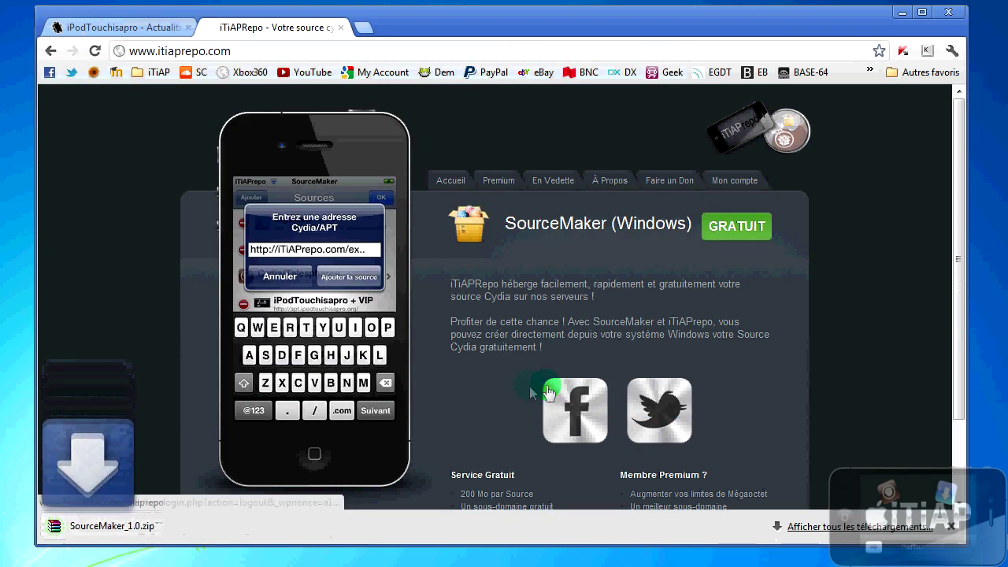
# Step: Browse the site's À Propos page, then return to the Accueil home page
pyautogui.scroll(-1, 534, 250)
pyautogui.click(612, 183)
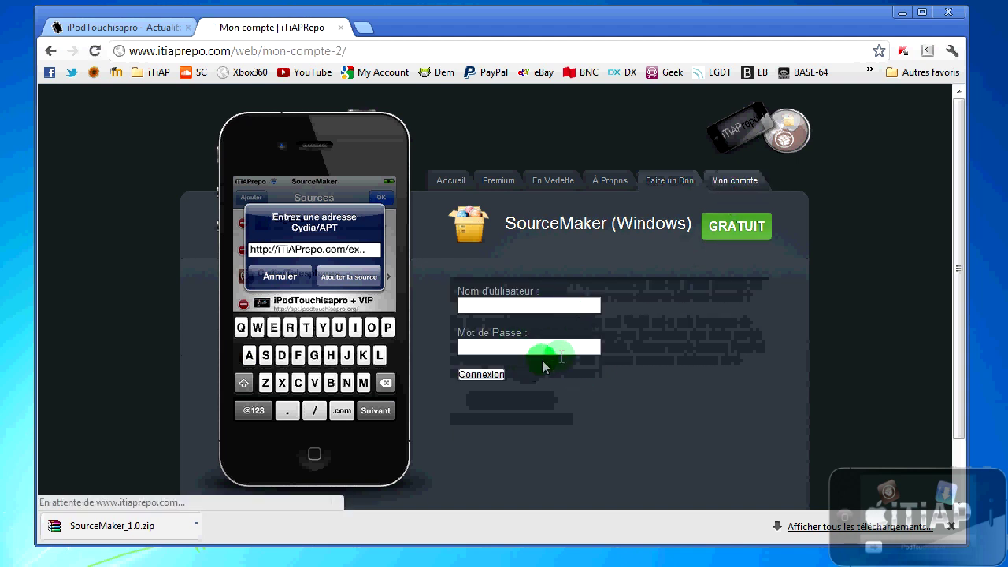
pyautogui.click(454, 187)
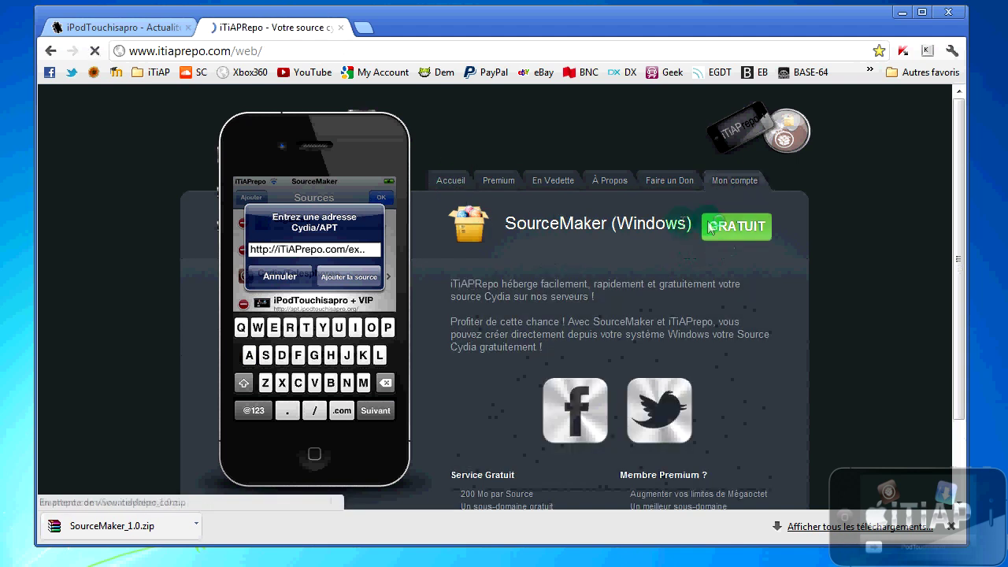
# Step: Extract the desktop zip into a SourceMaker_1.0 folder with Extraire vers SourceMaker_1.0\
pyautogui.click(900, 12)
pyautogui.moveTo(10, 497); pyautogui.dragTo(189, 193)
pyautogui.click(171, 203)
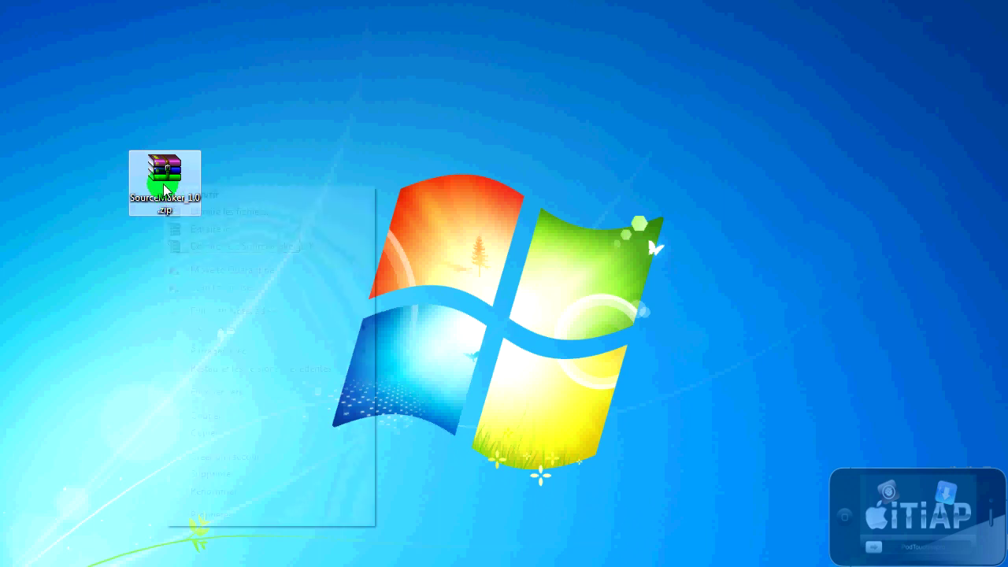
pyautogui.rightClick(164, 185)
pyautogui.click(237, 247)
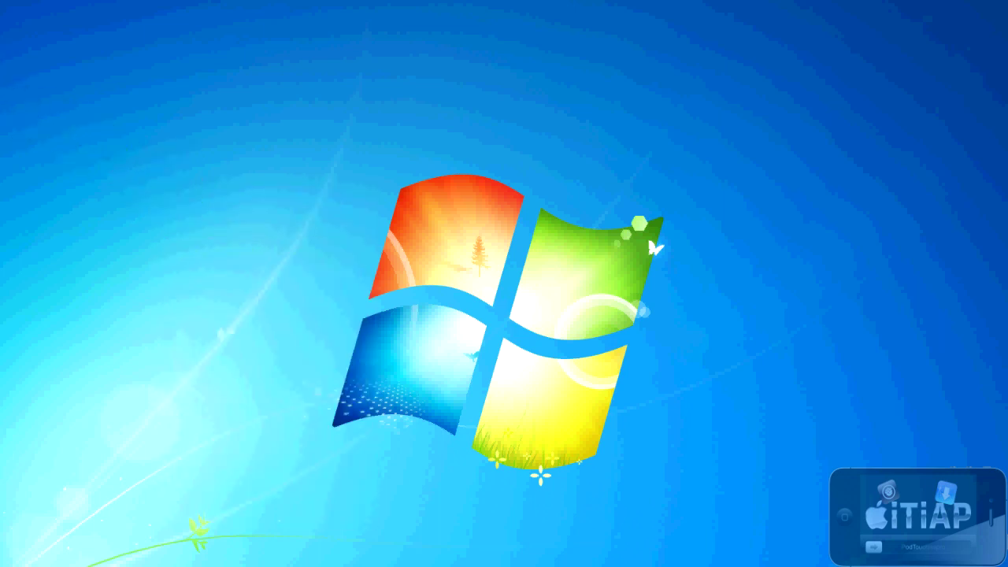
# Step: Open the SourceMaker_1.0 folder and select the SourceMaker_1.0.exe installer
pyautogui.moveTo(135, 198); pyautogui.dragTo(162, 183)
pyautogui.doubleClick(166, 185)
pyautogui.moveTo(558, 236); pyautogui.dragTo(450, 124)
pyautogui.click(424, 212)
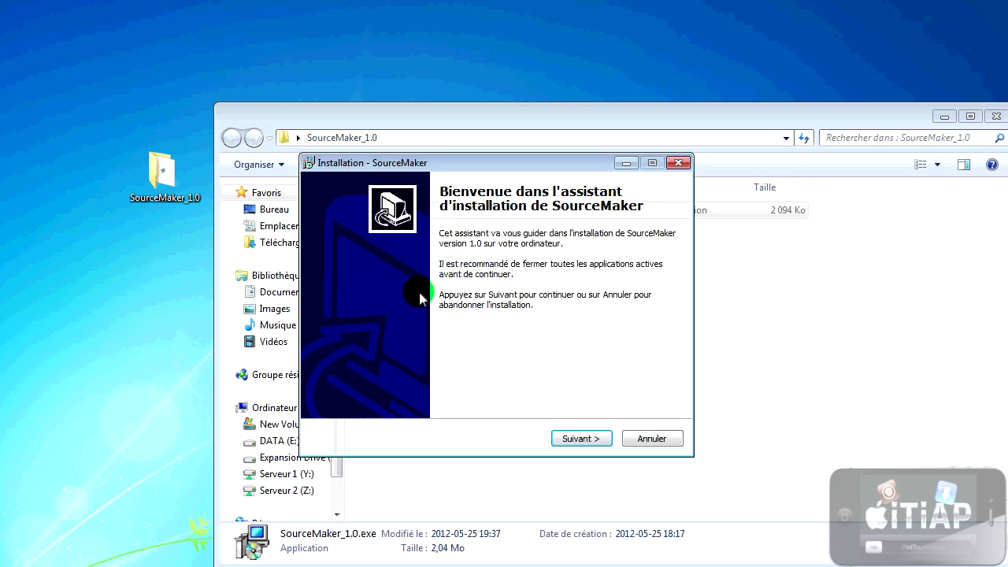
# Step: Accept the existing Program Files (x86) SourceMaker folder and enable Créer une icône sur le Bureau
pyautogui.click(555, 436)
pyautogui.click(576, 440)
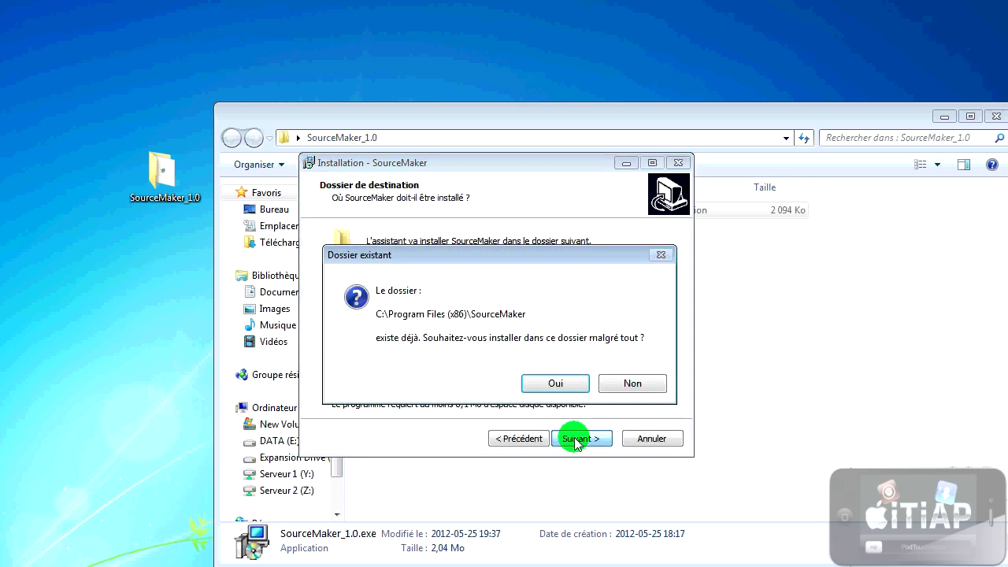
pyautogui.click(551, 384)
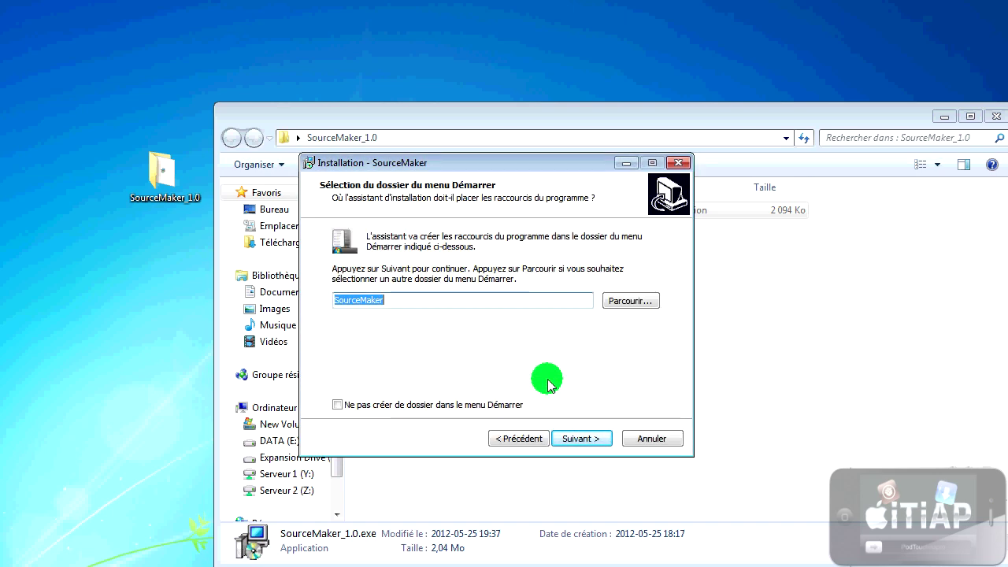
pyautogui.click(562, 437)
pyautogui.click(424, 285)
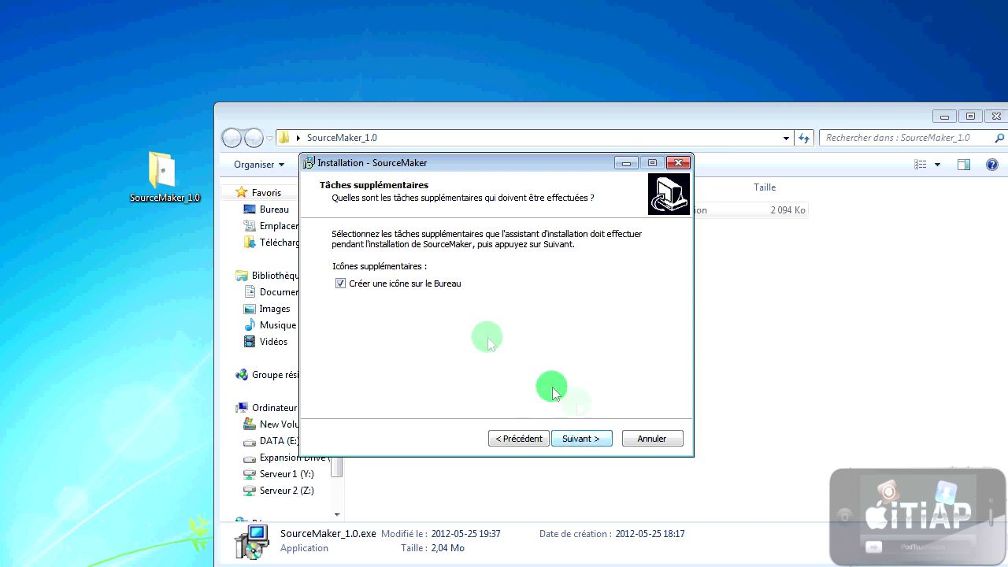
# Step: Run the installation and untick Exécuter SourceMaker so it doesn't launch afterwards
pyautogui.click(586, 439)
pyautogui.click(587, 439)
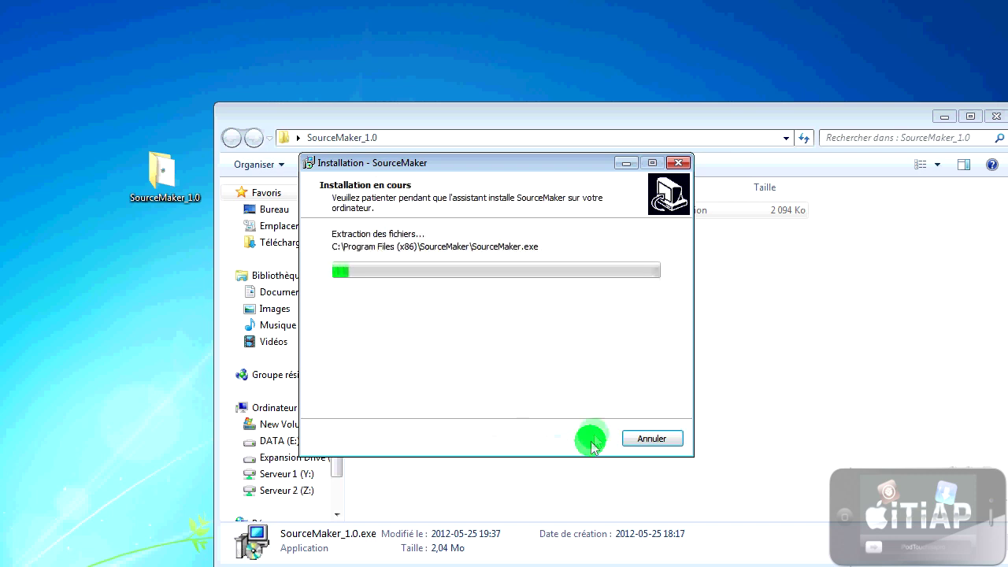
pyautogui.click(995, 116)
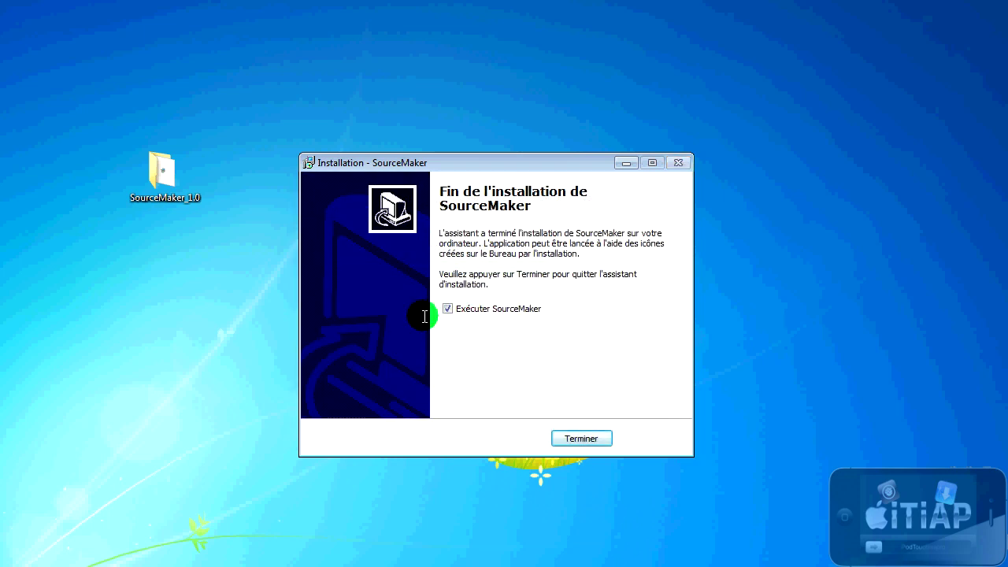
pyautogui.click(472, 307)
# Step: Finish the installer, delete the SourceMaker_1.0 folder, and move the SourceMaker shortcut top-left
pyautogui.click(579, 438)
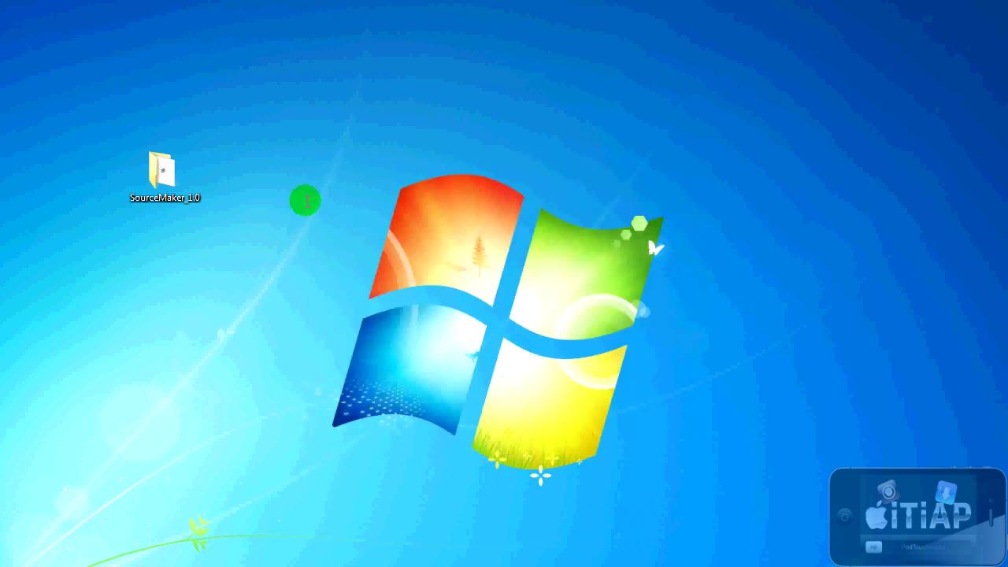
pyautogui.click(158, 170)
pyautogui.press('Delete')
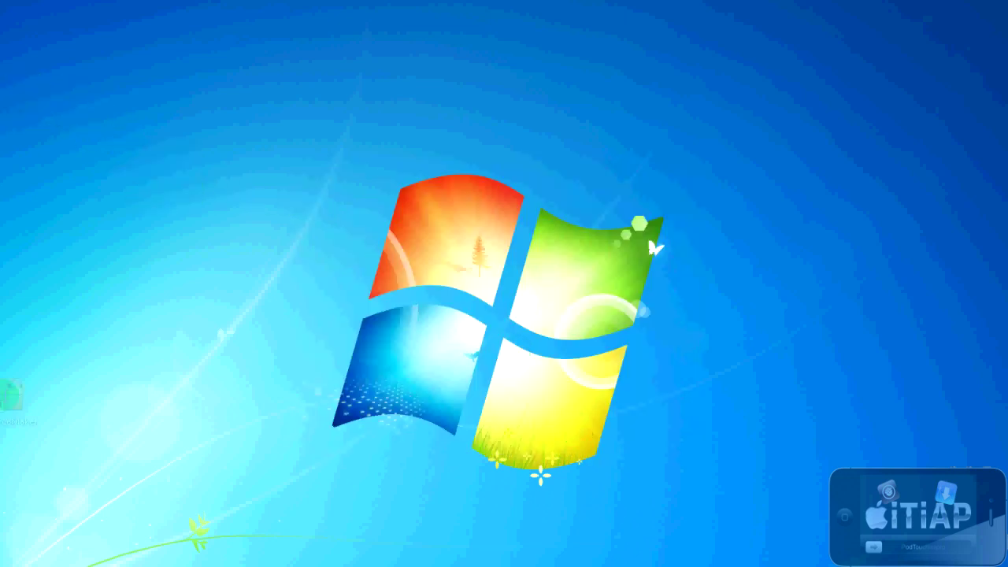
pyautogui.moveTo(11, 394); pyautogui.dragTo(95, 103)
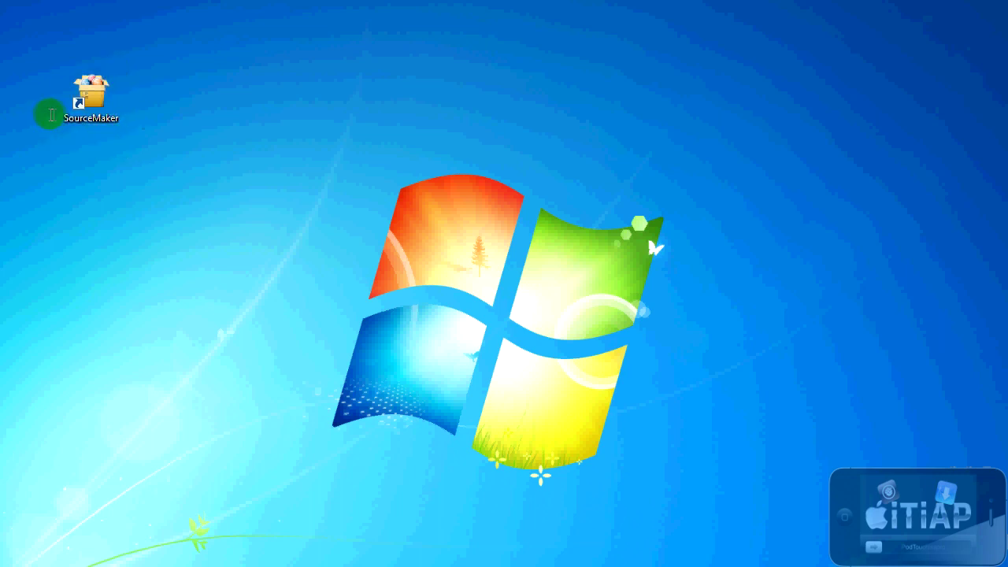
# Step: Launch SourceMaker, choose Créer ma source maintenant !, and edit the source name field
pyautogui.doubleClick(88, 90)
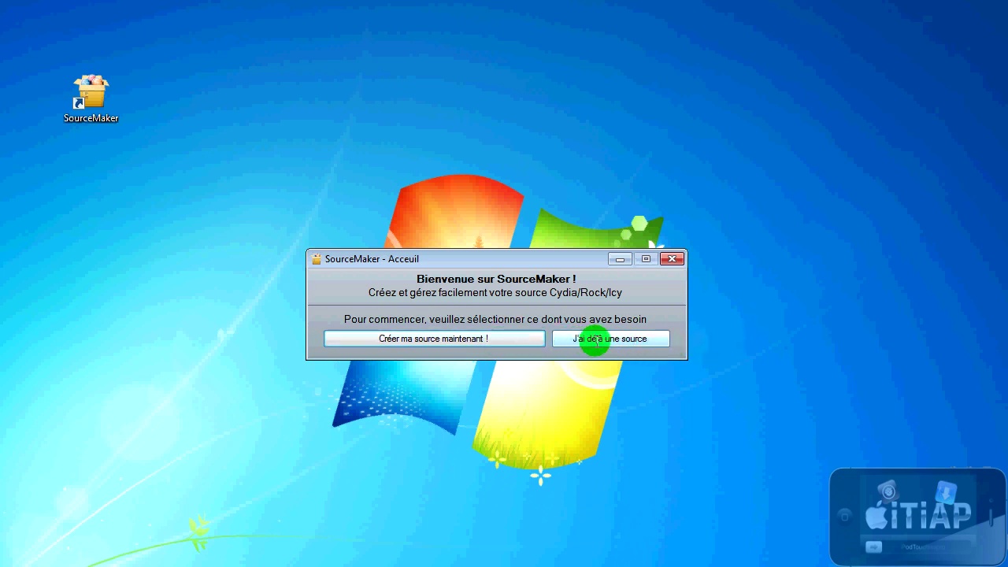
pyautogui.click(593, 339)
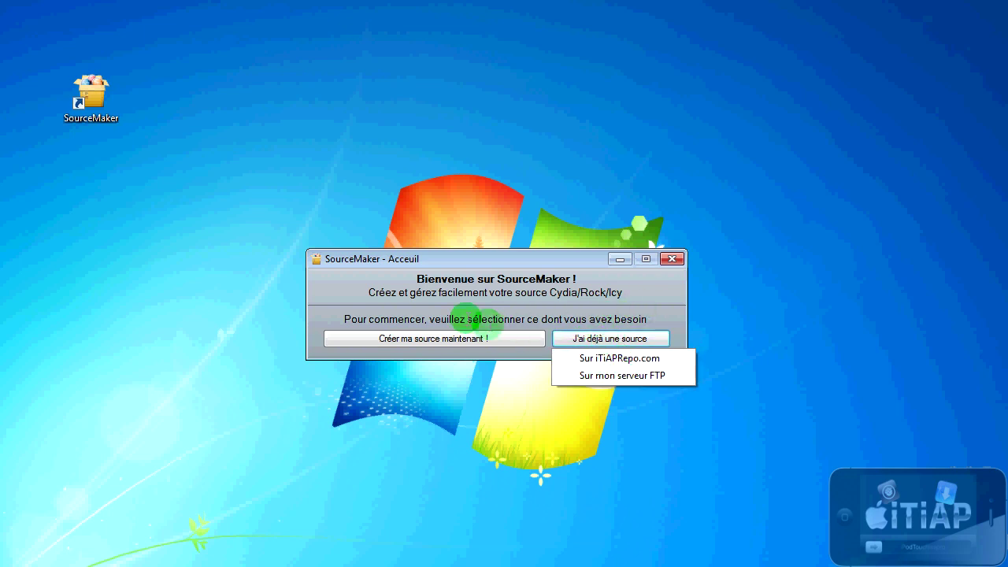
pyautogui.click(394, 325)
pyautogui.click(392, 341)
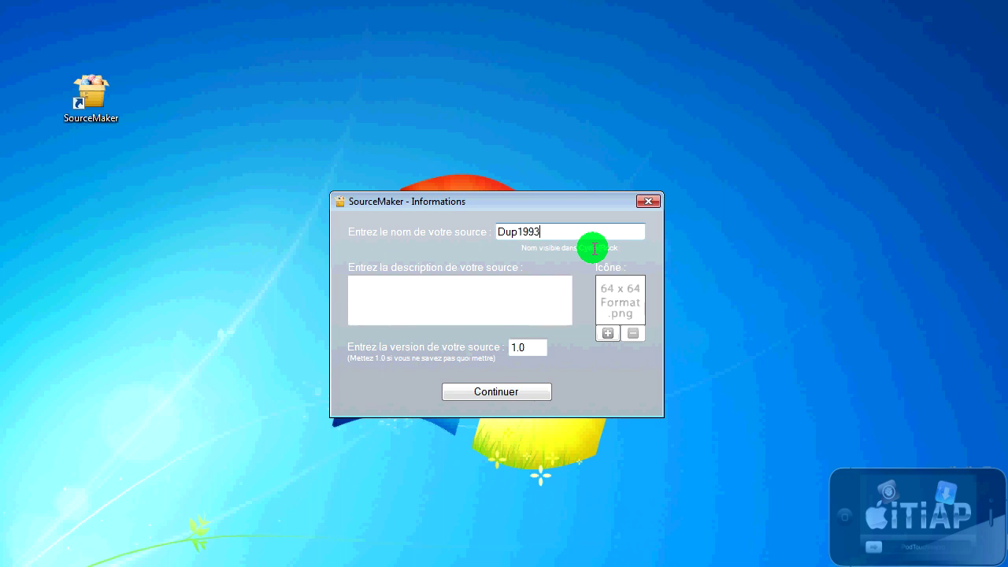
pyautogui.click(518, 231)
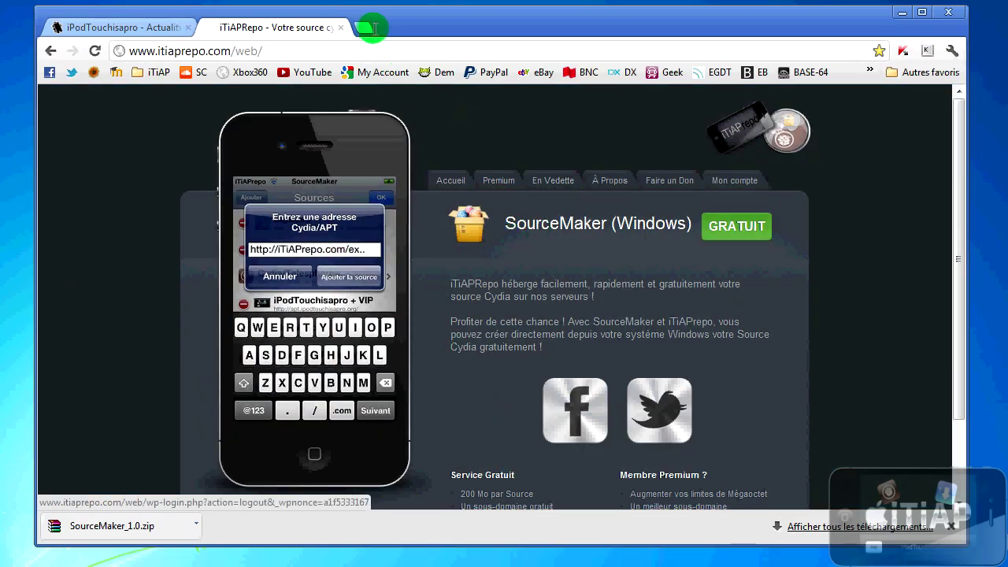
# Step: Search Google Images for 'cydia icon' filtered to exactly 64×64 pixels
pyautogui.click(367, 28)
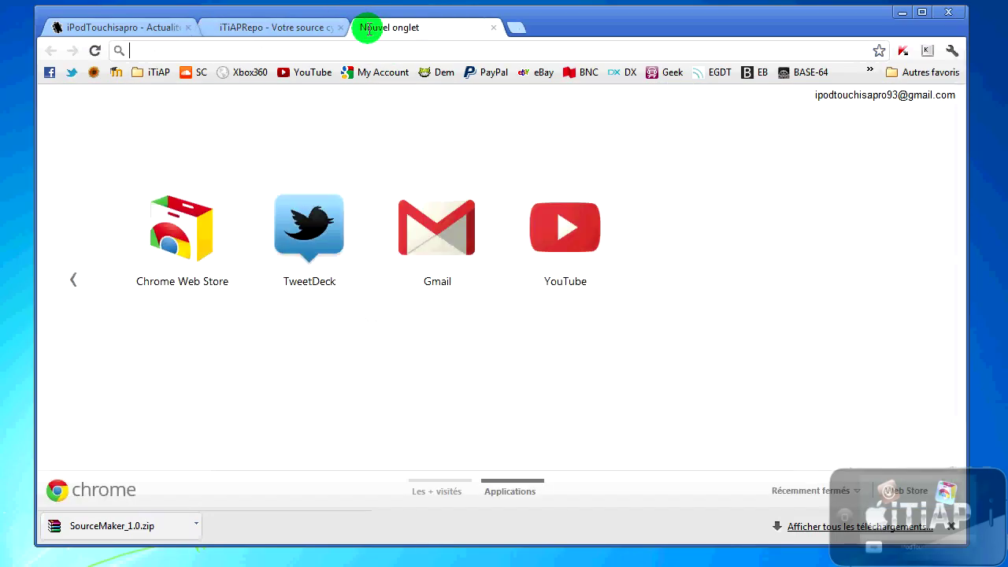
pyautogui.write('cydia icon')
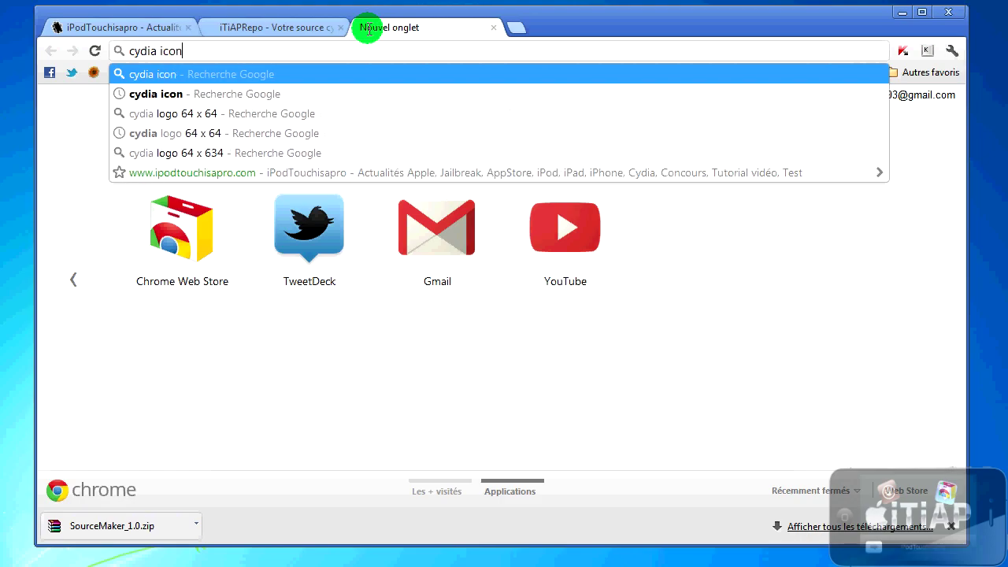
pyautogui.press('Return')
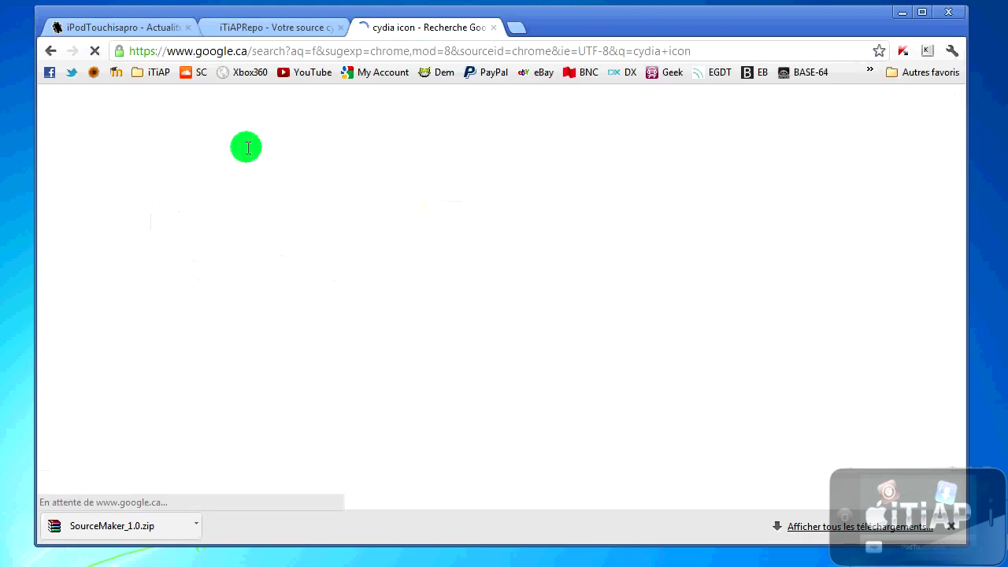
pyautogui.click(201, 97)
pyautogui.scroll(-4, 273, 289)
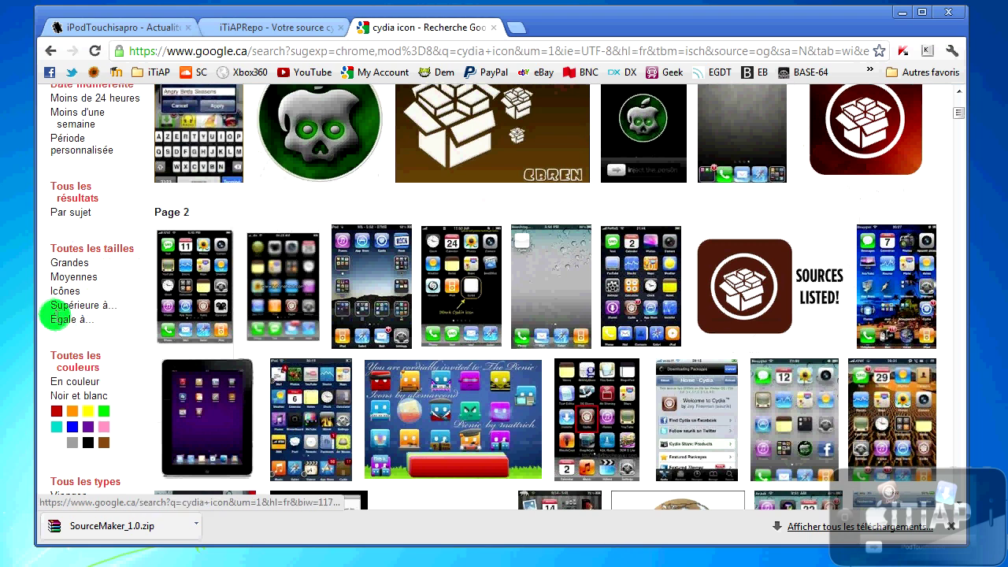
pyautogui.click(57, 319)
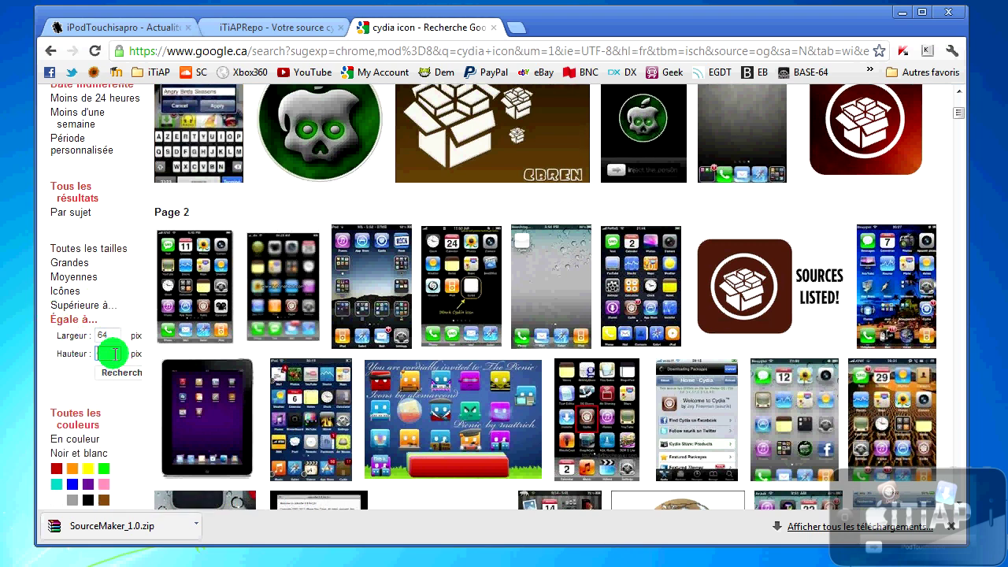
pyautogui.write('64')
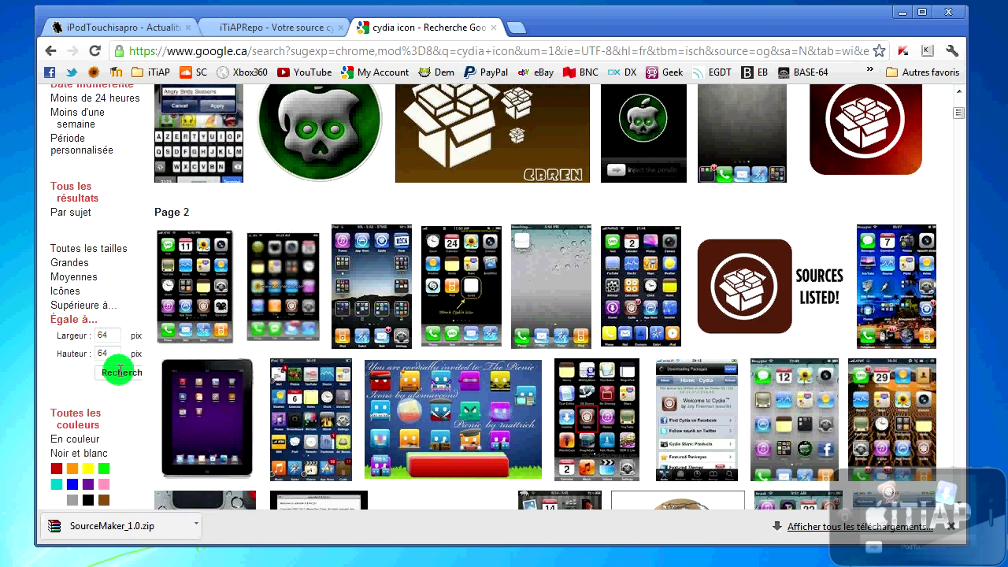
pyautogui.click(118, 371)
# Step: Save the alien Cydia icon to the desktop as CydiaIcon.png and close the tab
pyautogui.scroll(-1, 587, 351)
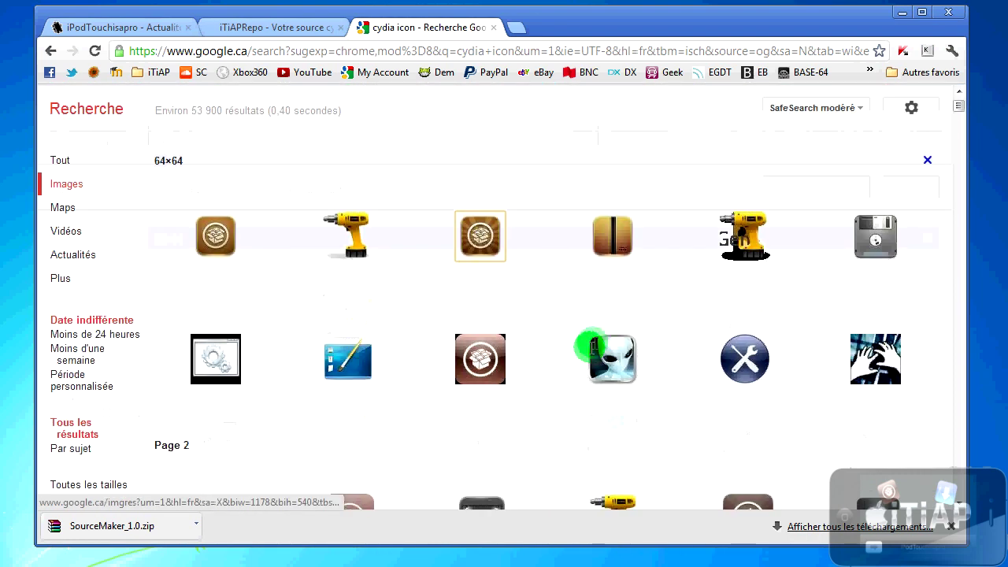
pyautogui.scroll(-1, 690, 309)
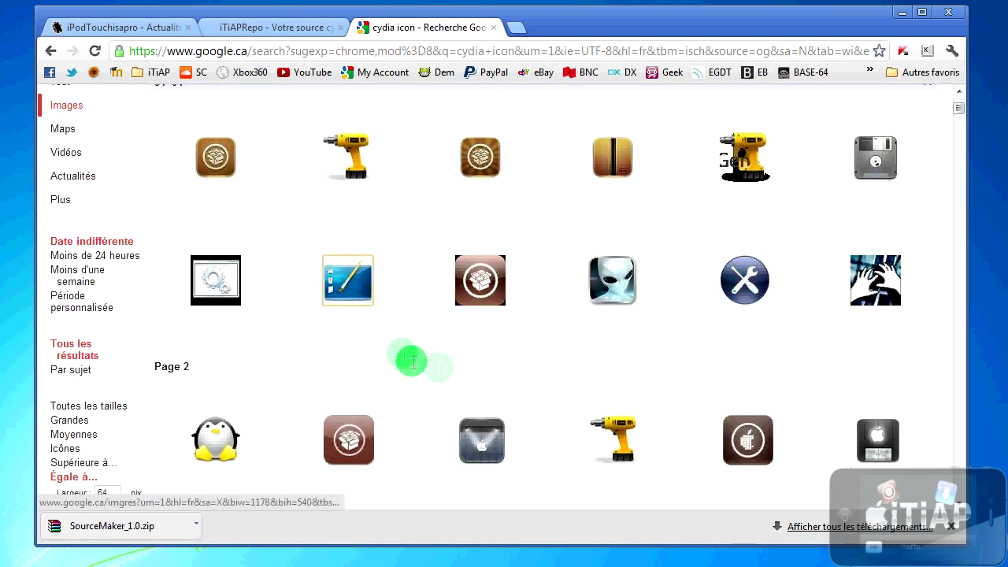
pyautogui.scroll(-1, 411, 362)
pyautogui.click(626, 207)
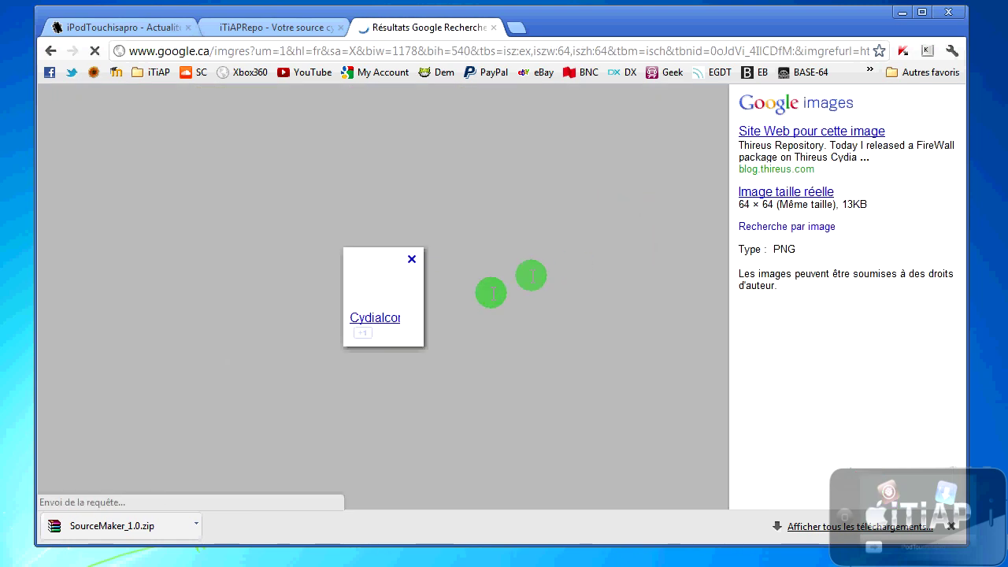
pyautogui.rightClick(381, 272)
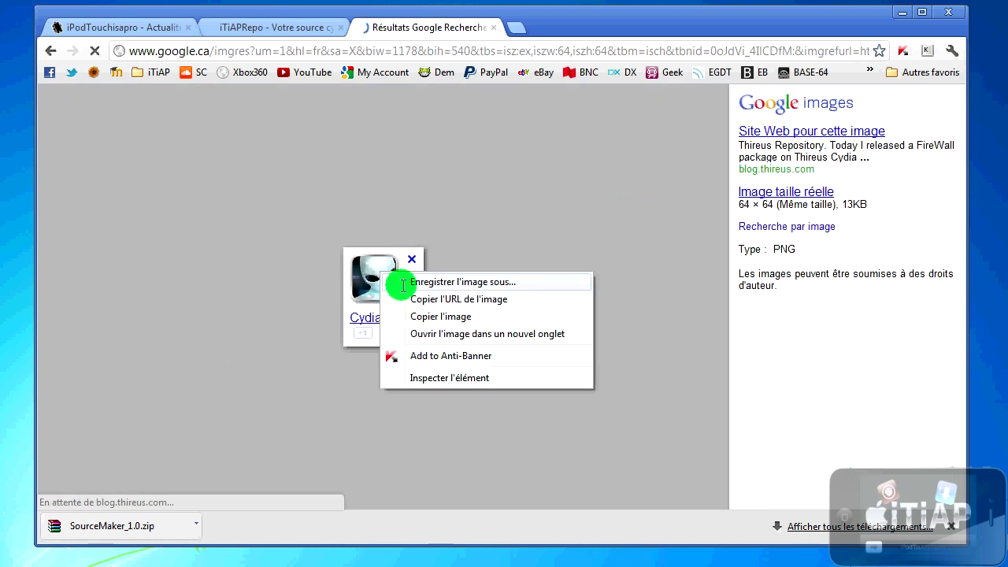
pyautogui.click(410, 282)
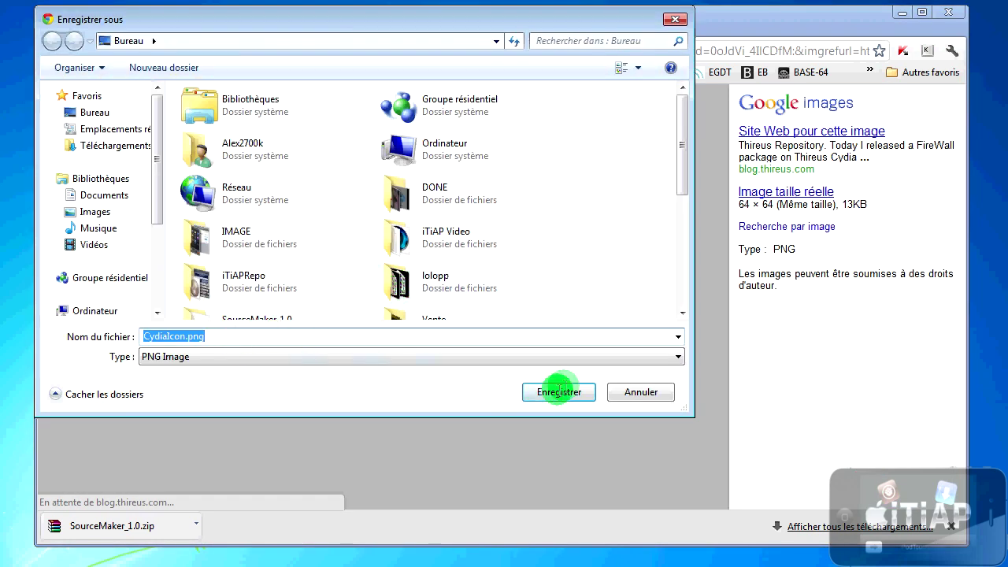
pyautogui.click(563, 328)
pyautogui.click(493, 27)
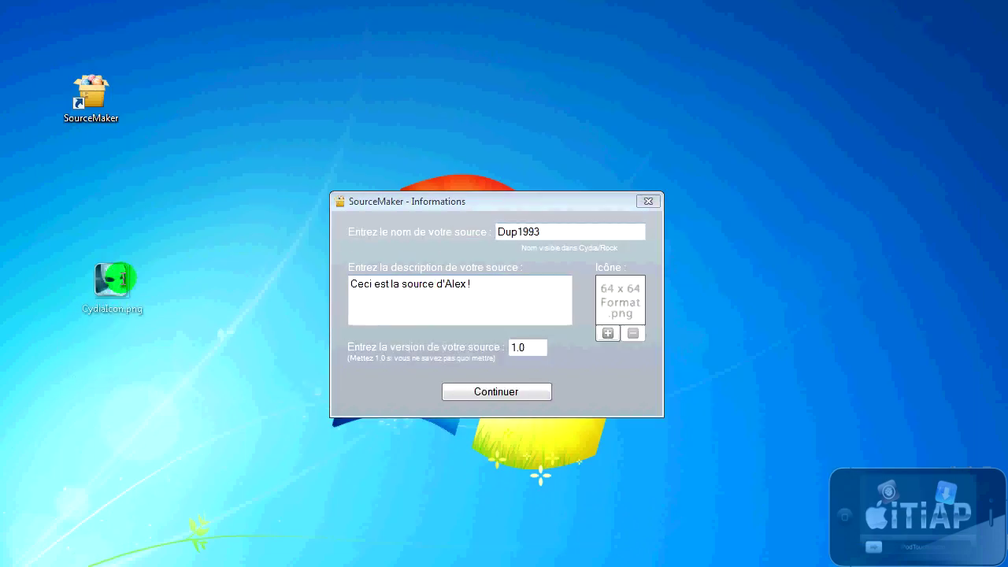
# Step: Set CydiaIcon.png from the desktop as the source icon, then click Continuer
pyautogui.moveTo(101, 293); pyautogui.dragTo(92, 238)
pyautogui.click(607, 333)
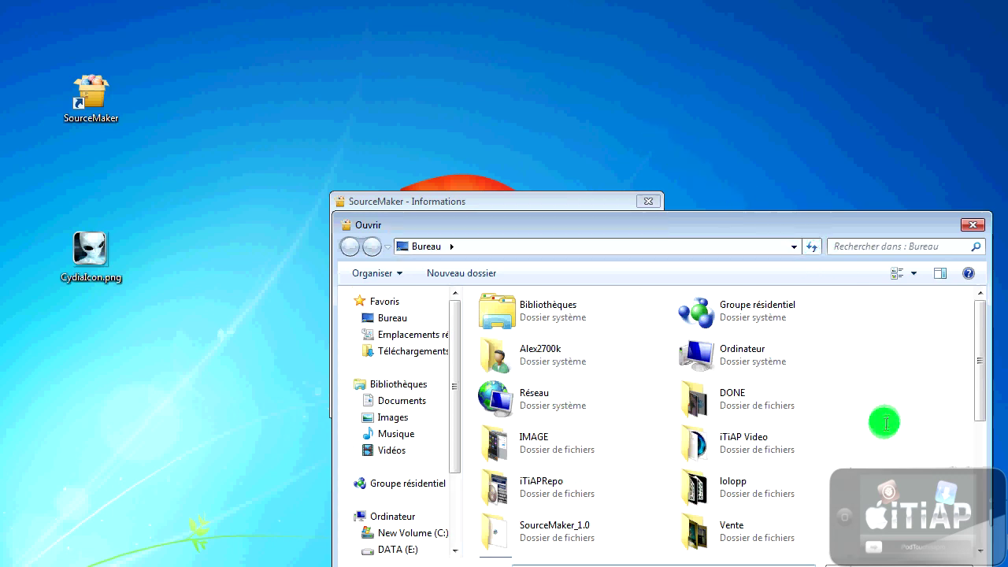
pyautogui.scroll(-5, 883, 421)
pyautogui.click(533, 439)
pyautogui.doubleClick(528, 441)
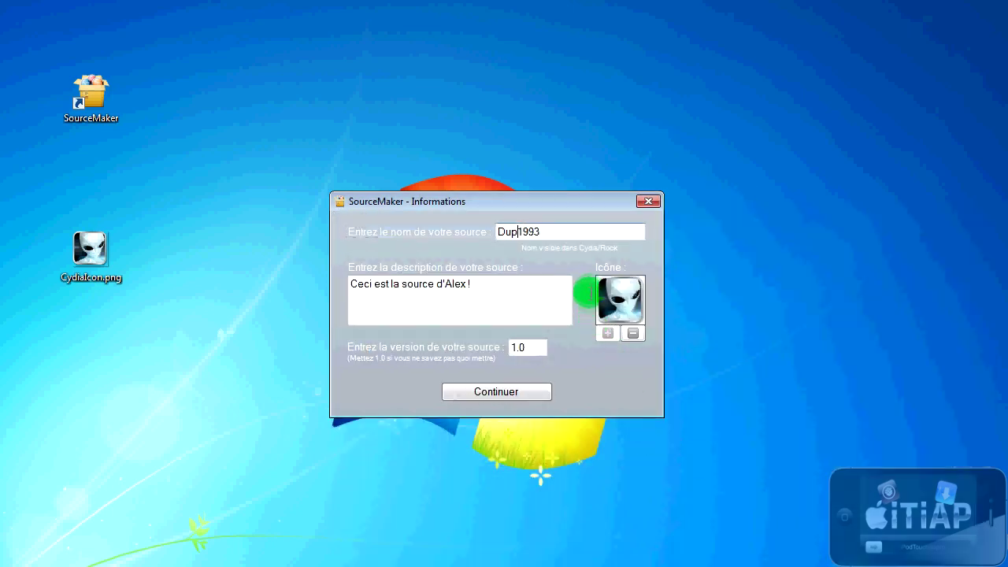
pyautogui.click(522, 391)
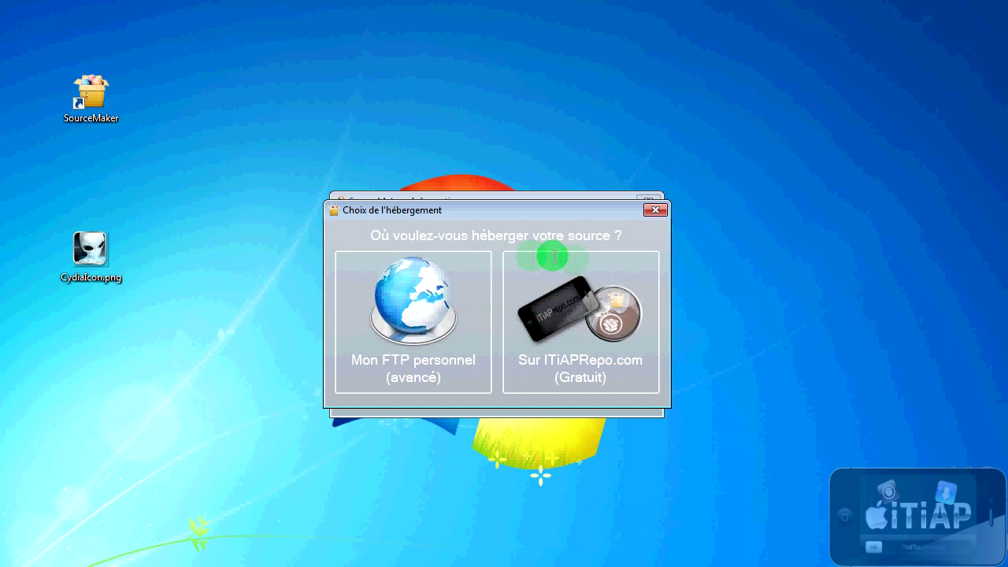
# Step: Choose hosting Sur iTiAPRepo.com and continue past the error message
pyautogui.click(571, 315)
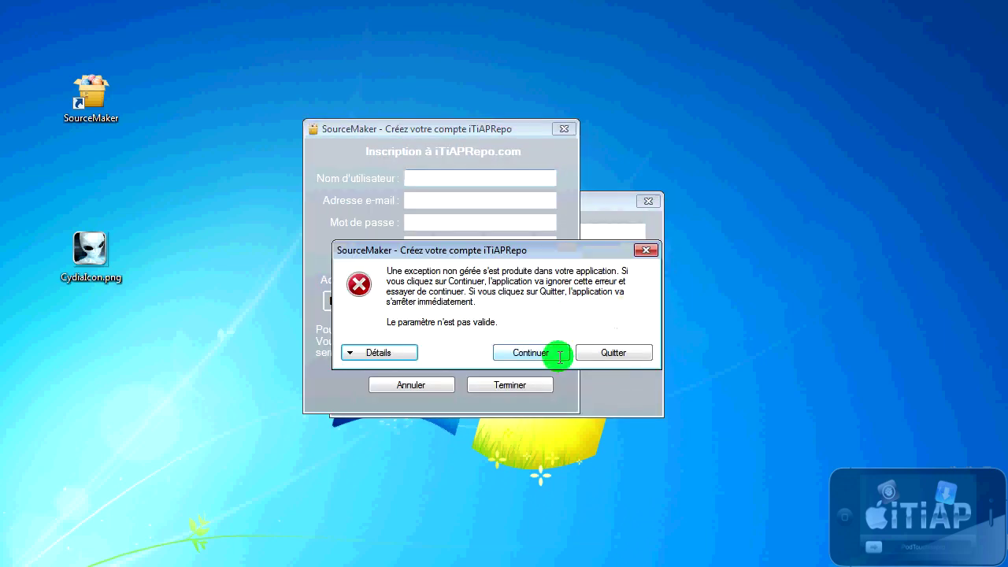
pyautogui.click(554, 352)
pyautogui.moveTo(444, 130); pyautogui.dragTo(487, 157)
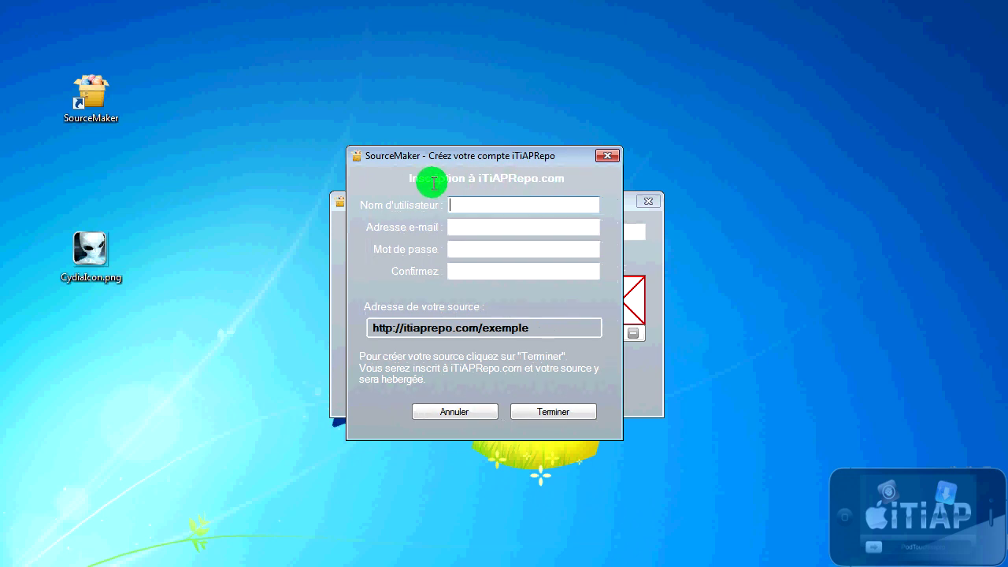
# Step: Register the iTiAPRepo account with a username, e-mail address and confirmed password, then click Terminer
pyautogui.click(493, 207)
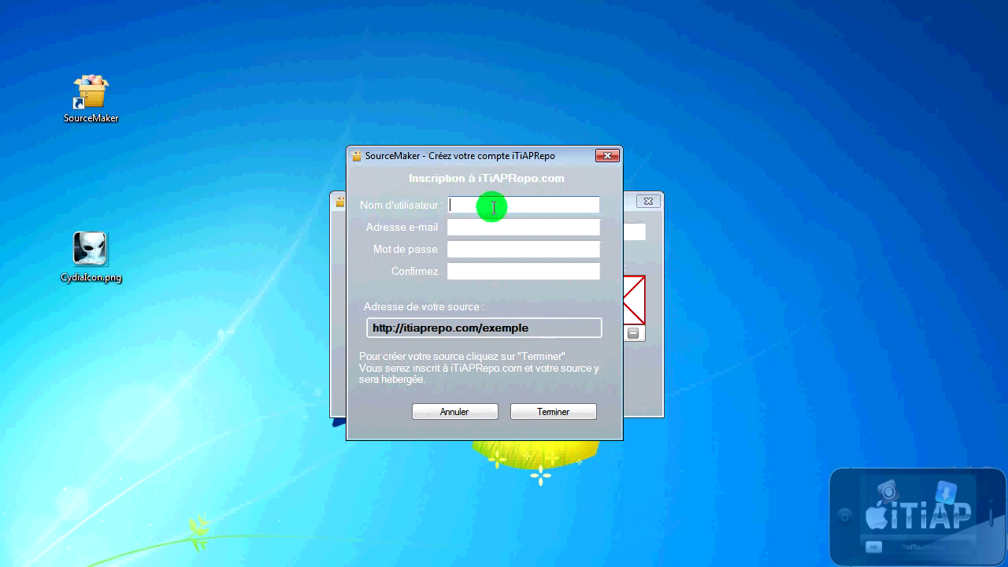
pyautogui.write('dup1993')
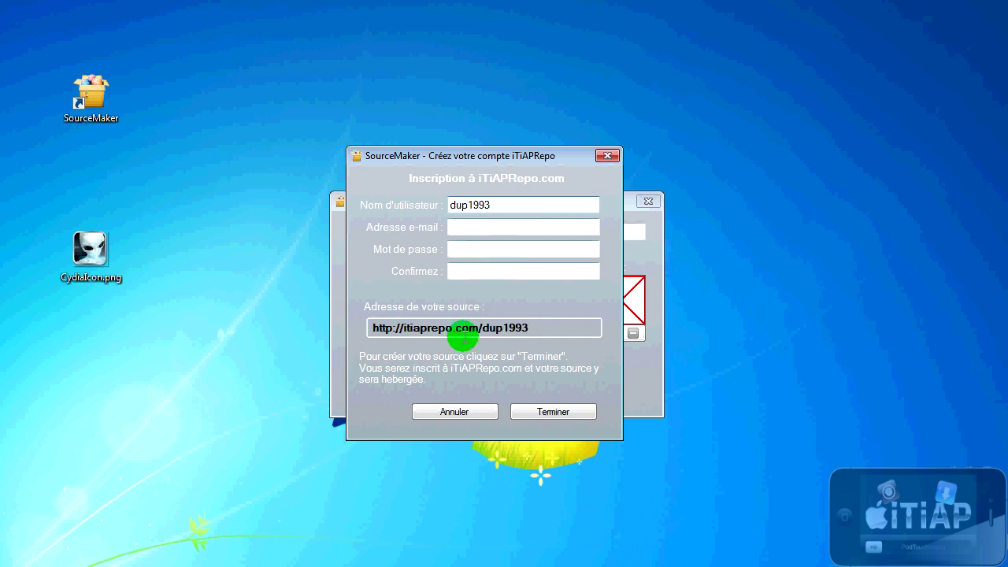
pyautogui.click(484, 230)
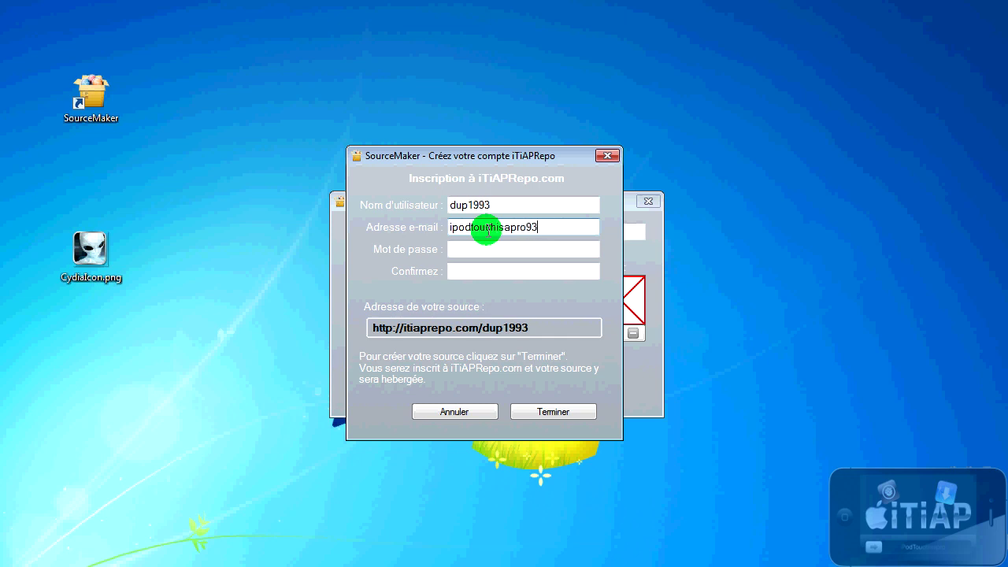
pyautogui.press('Tab')
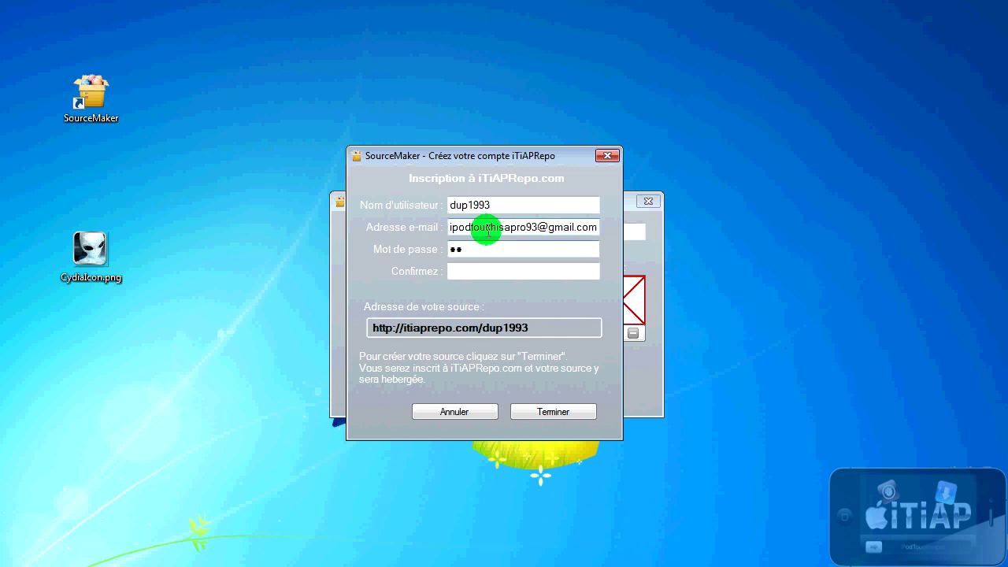
pyautogui.press('Tab')
pyautogui.write('••••••')
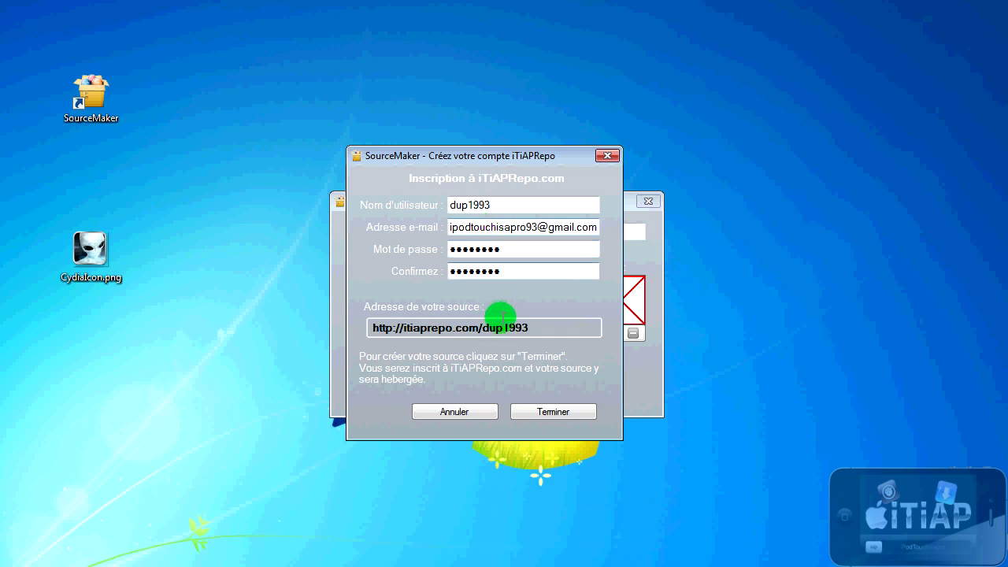
pyautogui.click(539, 410)
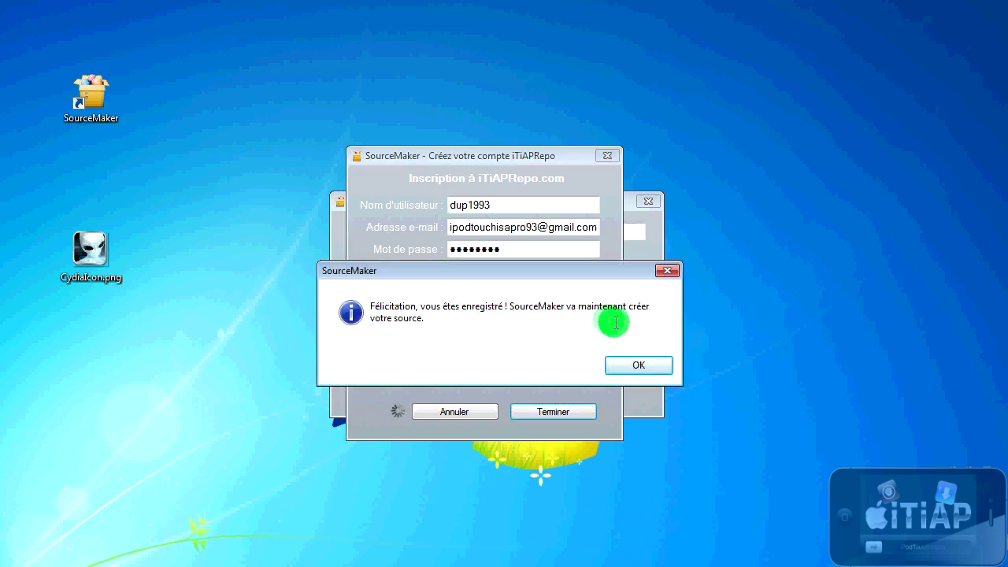
# Step: Acknowledge both success messages, then open and close Éditer les informations without changes
pyautogui.click(654, 367)
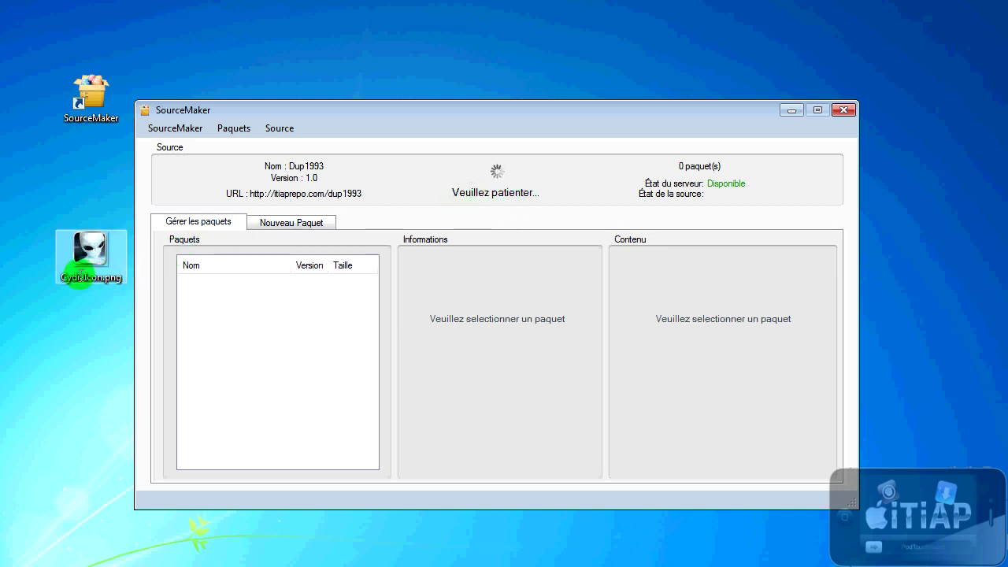
pyautogui.click(109, 282)
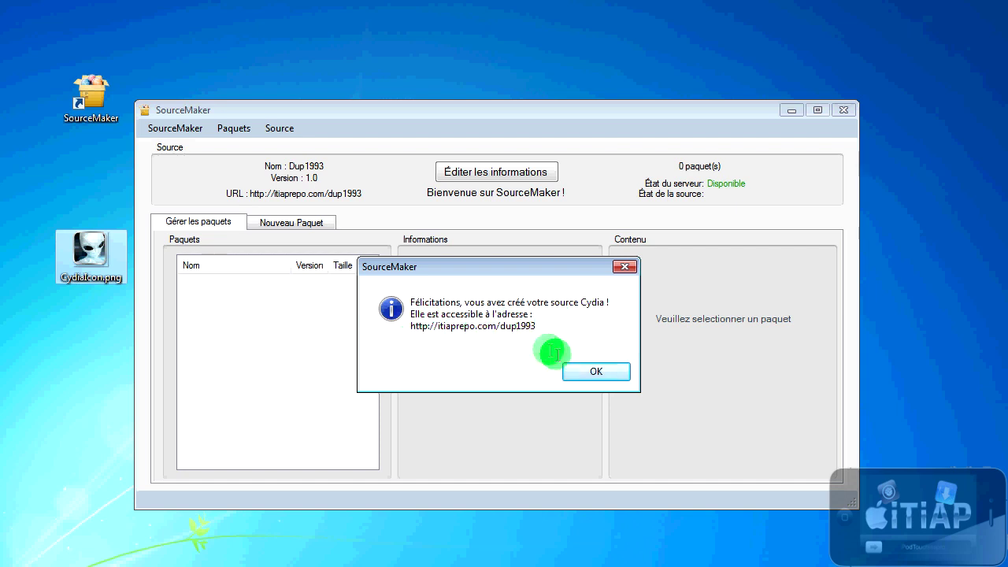
pyautogui.click(595, 369)
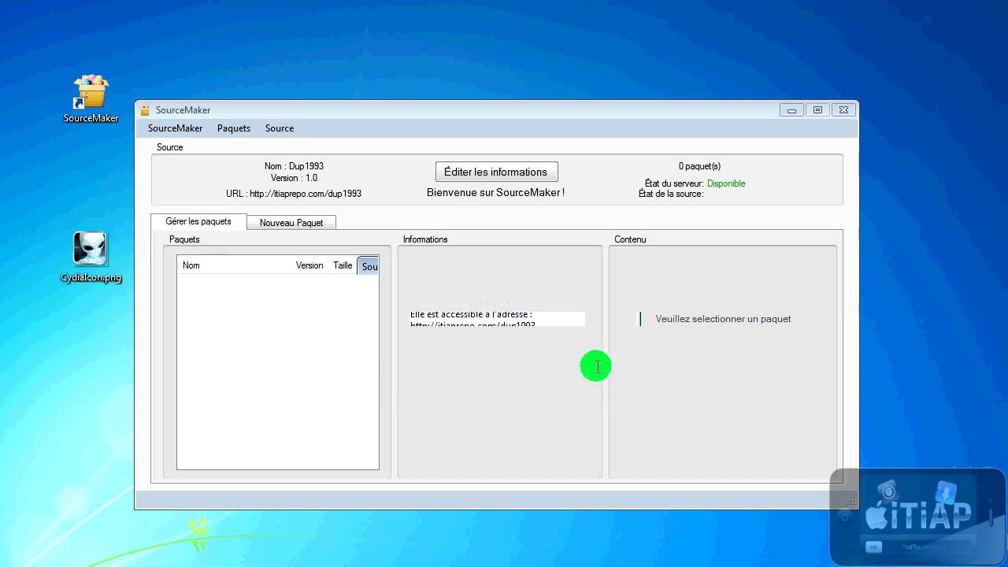
pyautogui.click(492, 175)
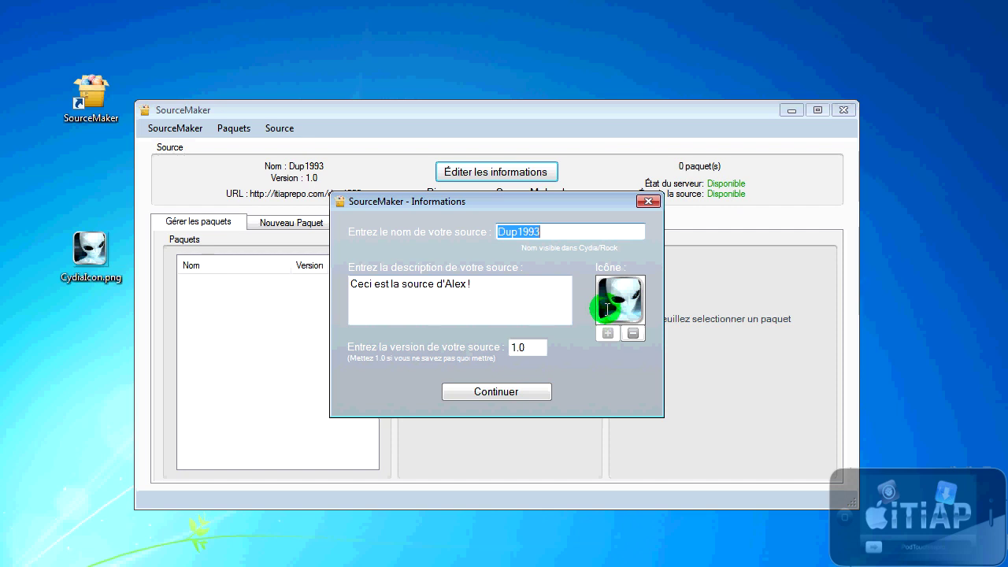
pyautogui.click(649, 201)
# Step: Delete CydiaIcon.png from the desktop and reposition the SourceMaker window
pyautogui.click(90, 251)
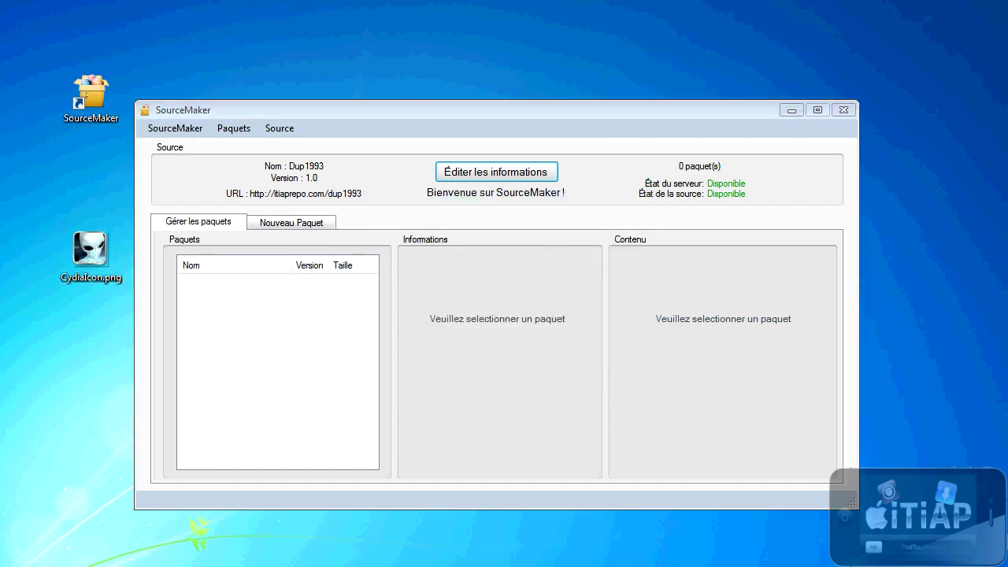
pyautogui.press('Delete')
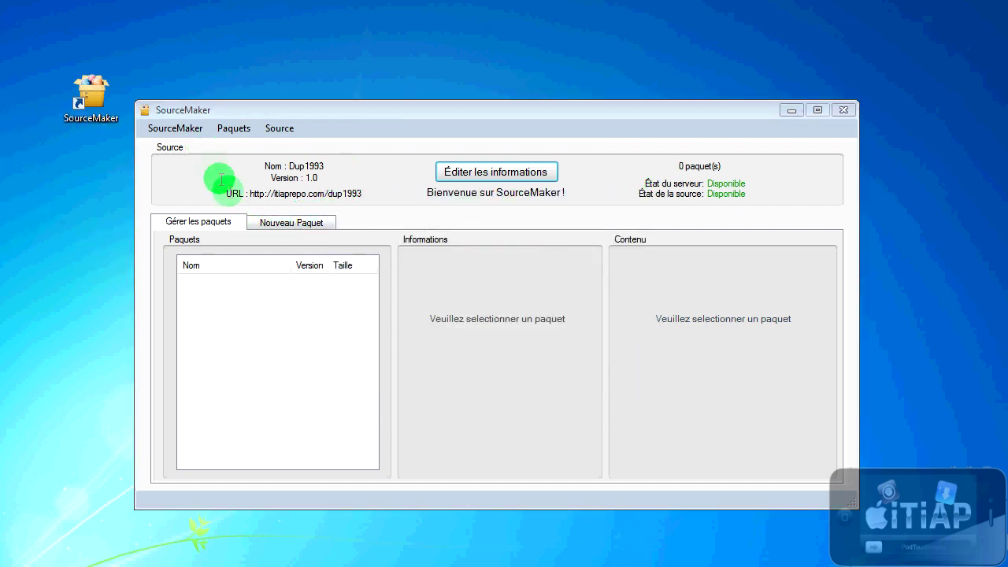
pyautogui.click(375, 111)
pyautogui.moveTo(375, 111); pyautogui.dragTo(383, 52)
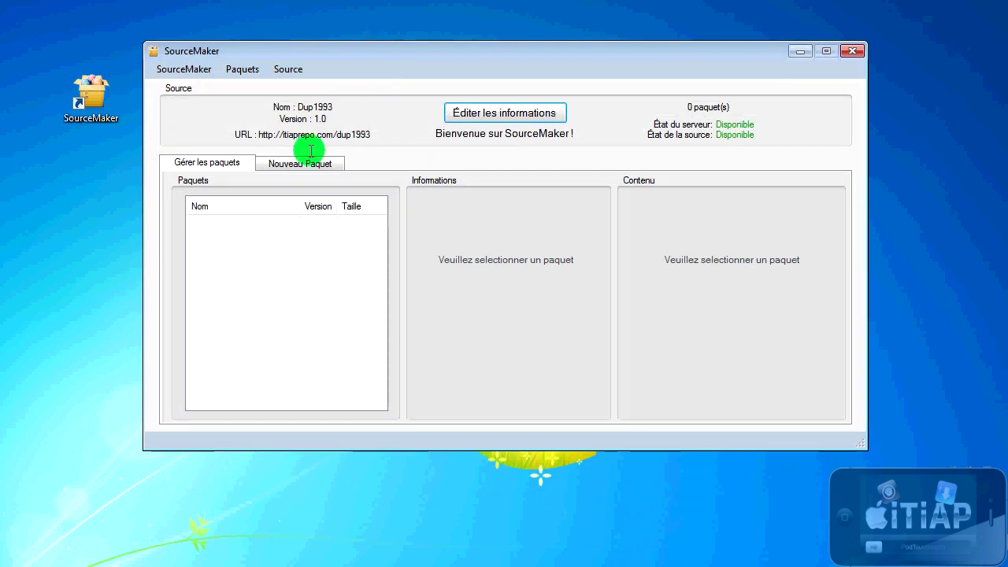
pyautogui.moveTo(217, 218); pyautogui.dragTo(307, 363)
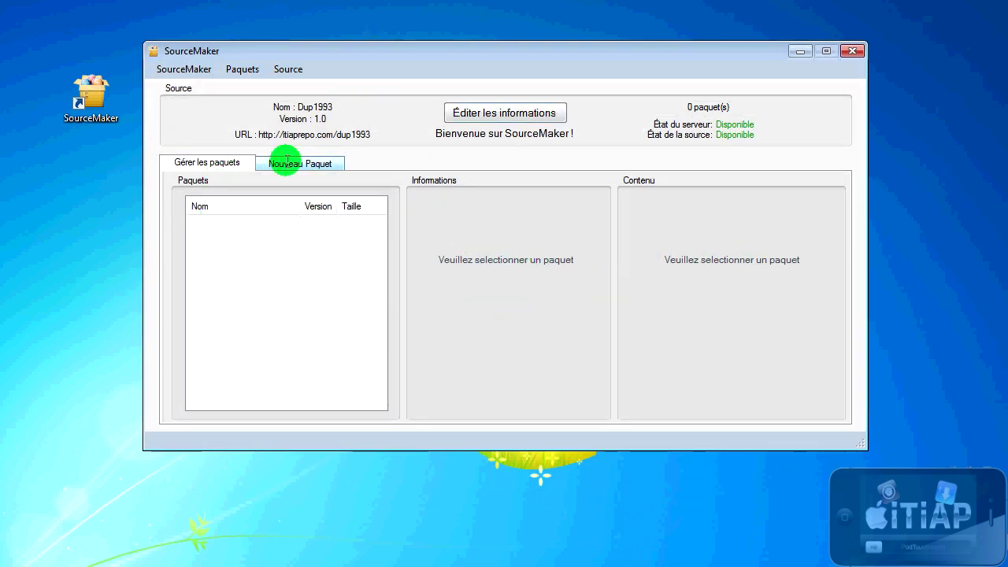
# Step: Browse the theme's images, go up to the theme's top folder, and open Bundles
pyautogui.moveTo(387, 55); pyautogui.dragTo(387, 126)
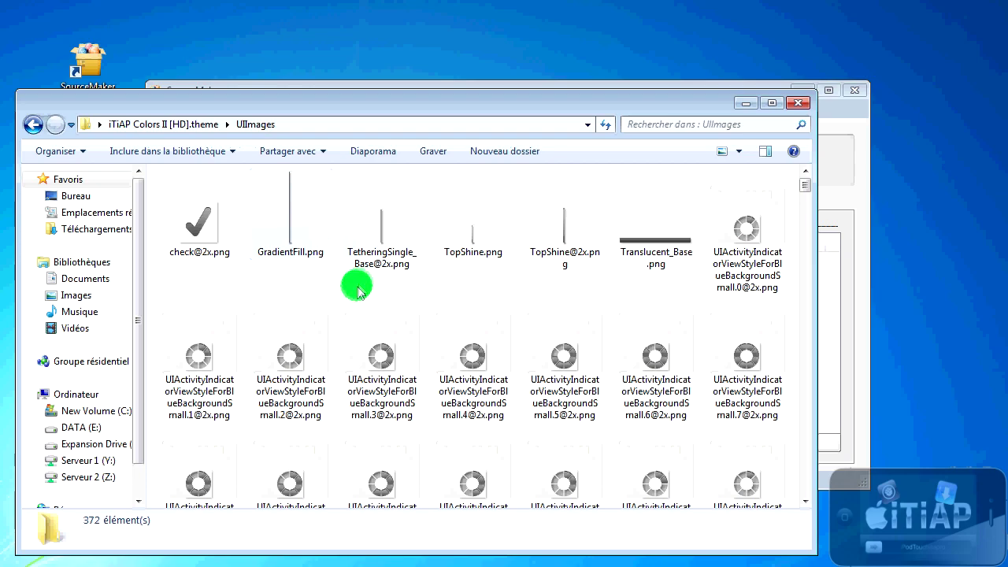
pyautogui.scroll(-10, 446, 297)
pyautogui.scroll(-10, 354, 347)
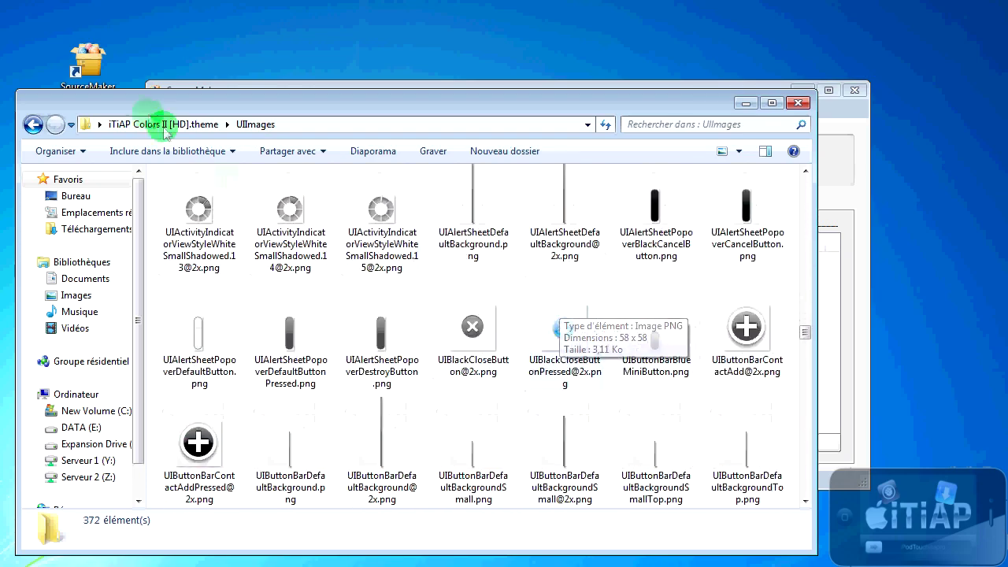
pyautogui.click(146, 124)
pyautogui.doubleClick(197, 211)
pyautogui.scroll(-2, 315, 268)
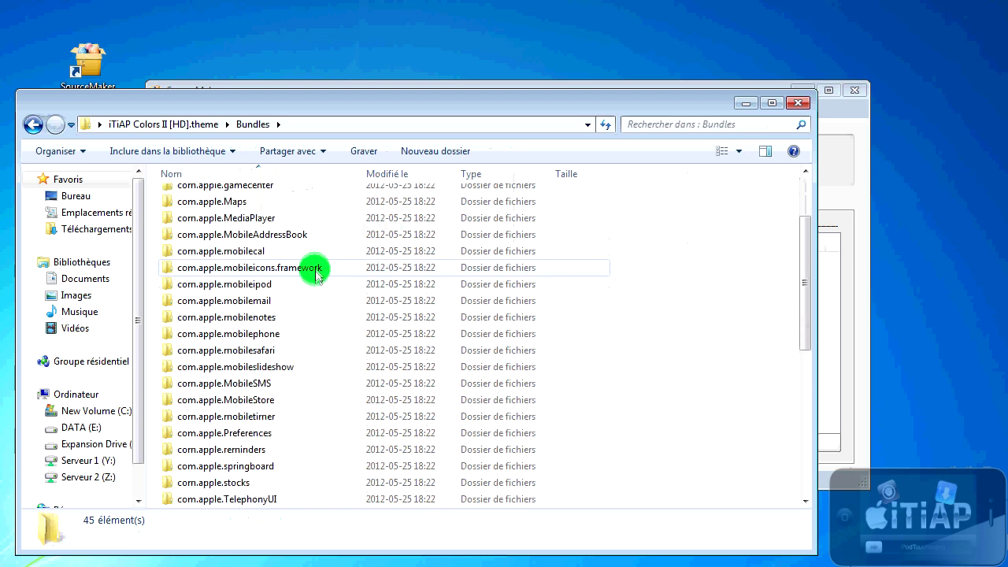
pyautogui.scroll(-2, 315, 268)
pyautogui.doubleClick(259, 284)
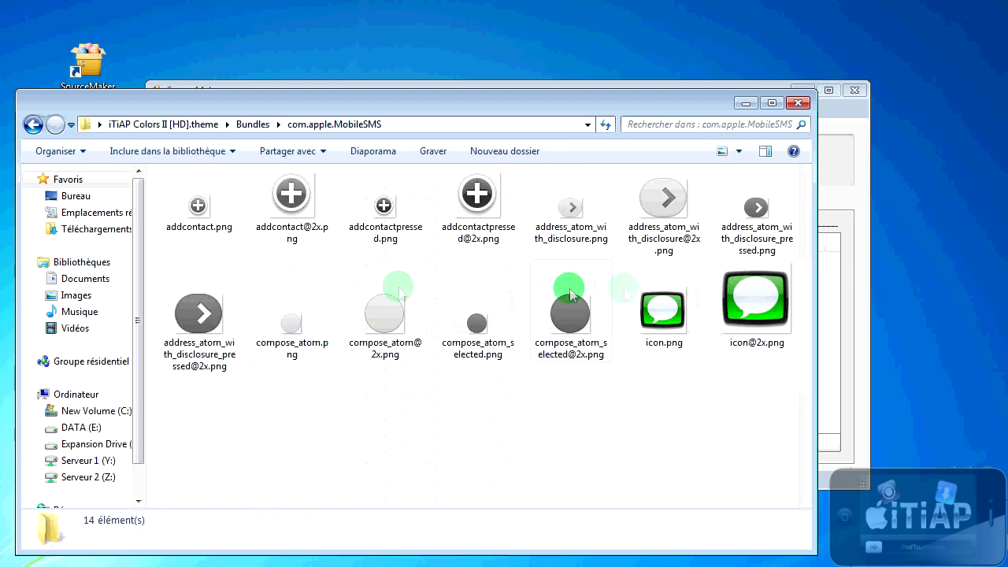
pyautogui.click(758, 309)
pyautogui.click(728, 418)
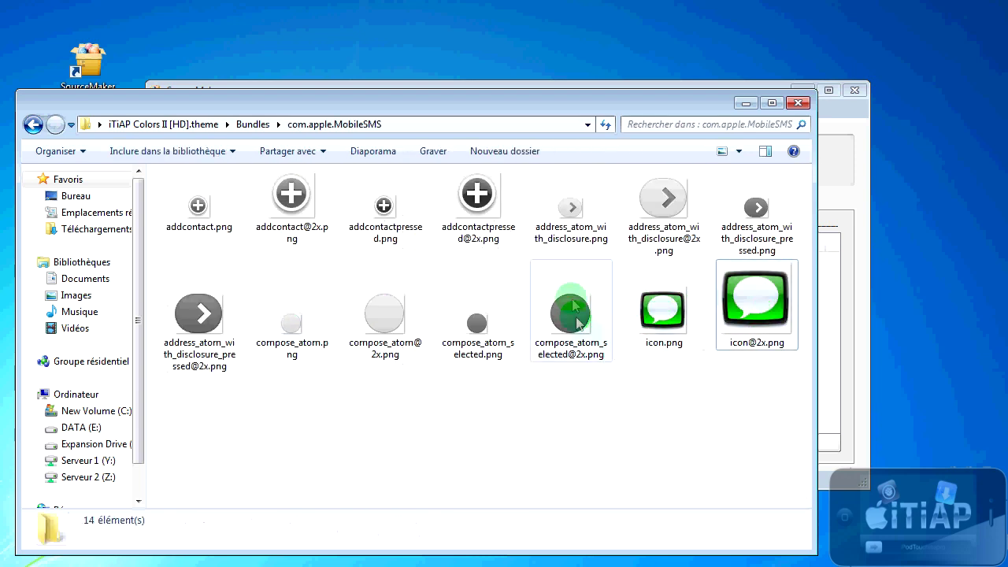
pyautogui.click(241, 123)
pyautogui.click(192, 124)
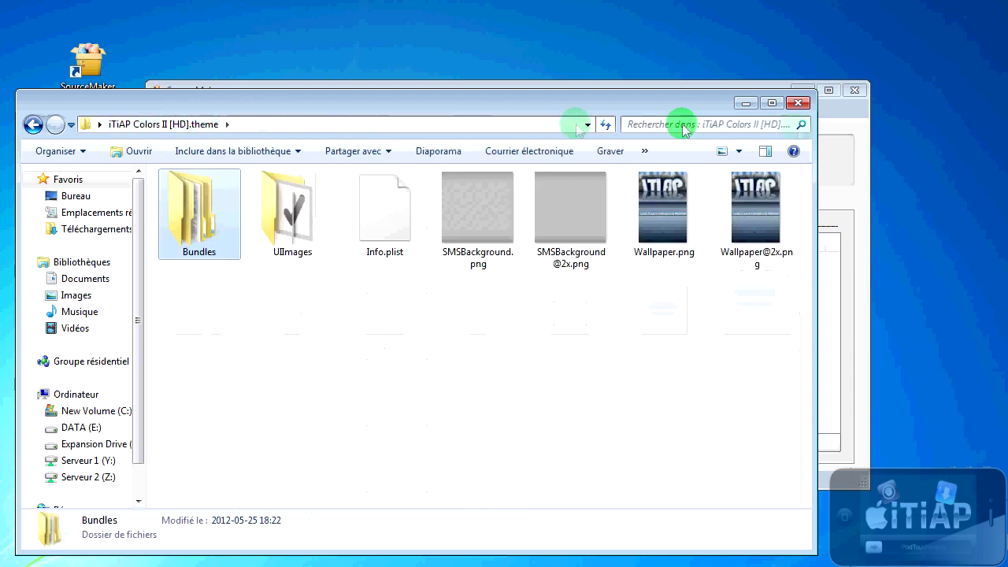
pyautogui.click(798, 103)
pyautogui.moveTo(70, 224); pyautogui.dragTo(74, 217)
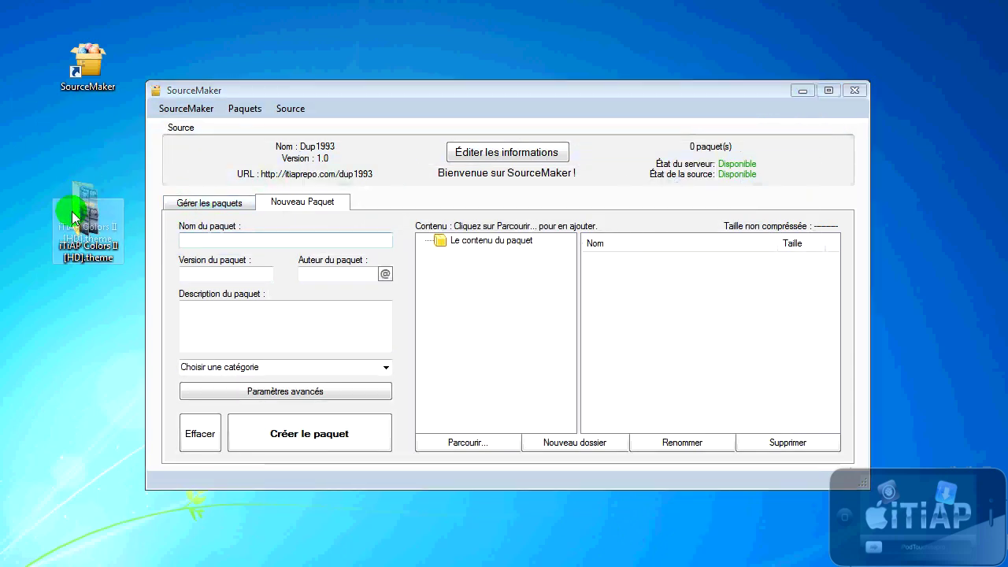
# Step: Enter package name iTiAP Colors III HD, version 1.0, and the author's name
pyautogui.click(240, 237)
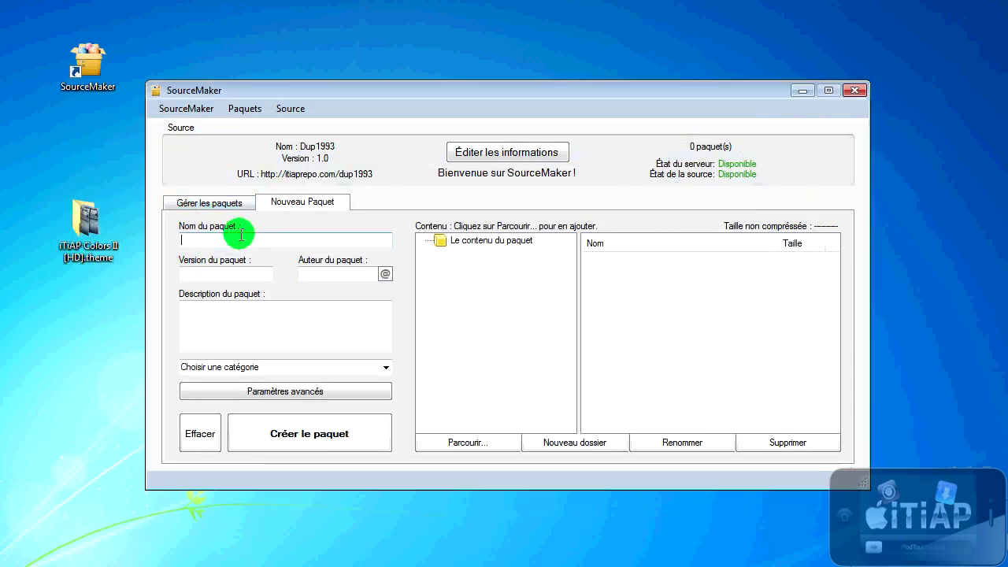
pyautogui.write('iTiAP Colors III HD')
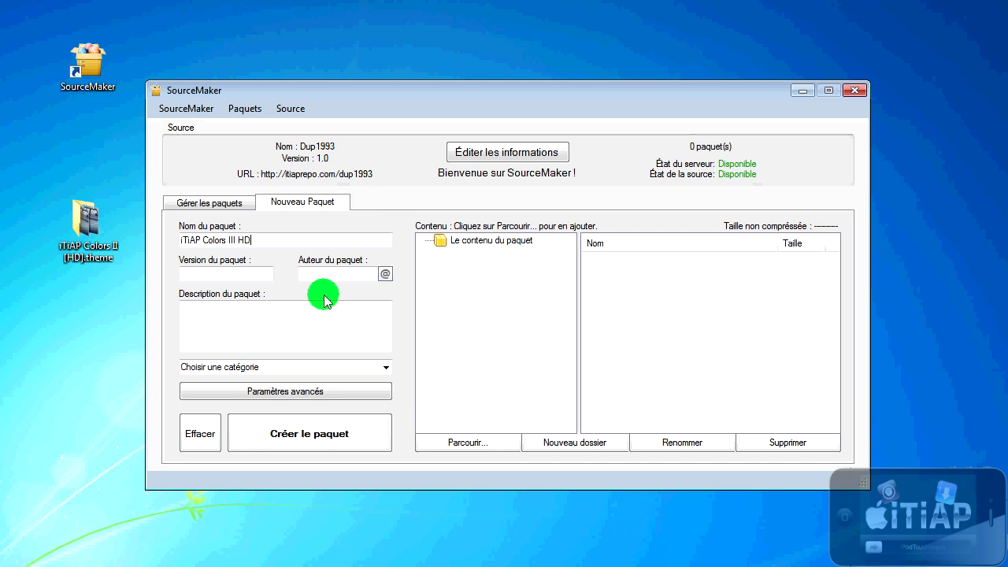
pyautogui.write(']')
pyautogui.click(251, 273)
pyautogui.write('1')
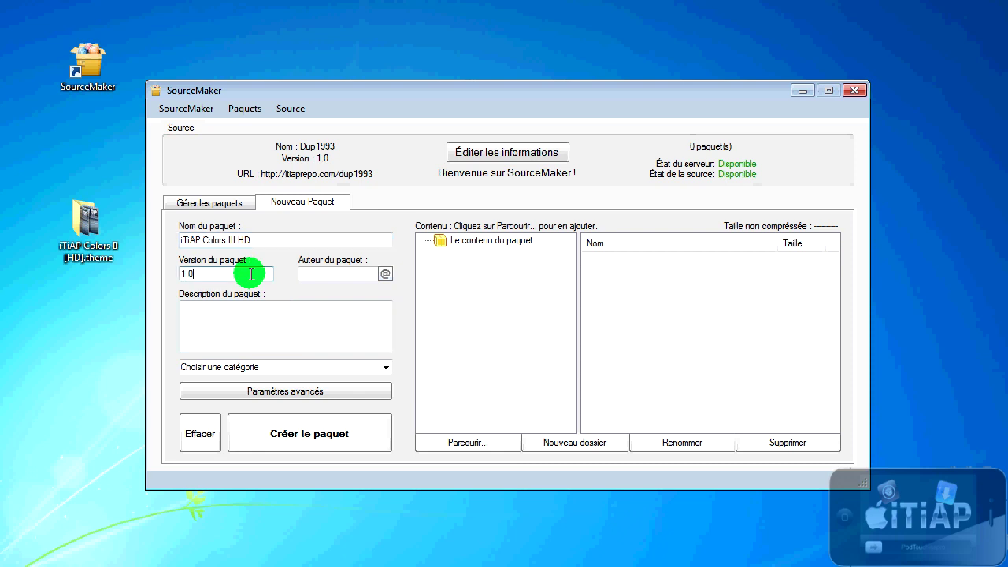
pyautogui.click(300, 274)
pyautogui.write('Alex')
# Step: Replace the placeholder with the author's e-mail address, then start the description
pyautogui.click(385, 273)
pyautogui.click(407, 274)
pyautogui.doubleClick(406, 275)
pyautogui.press('BackSpace')
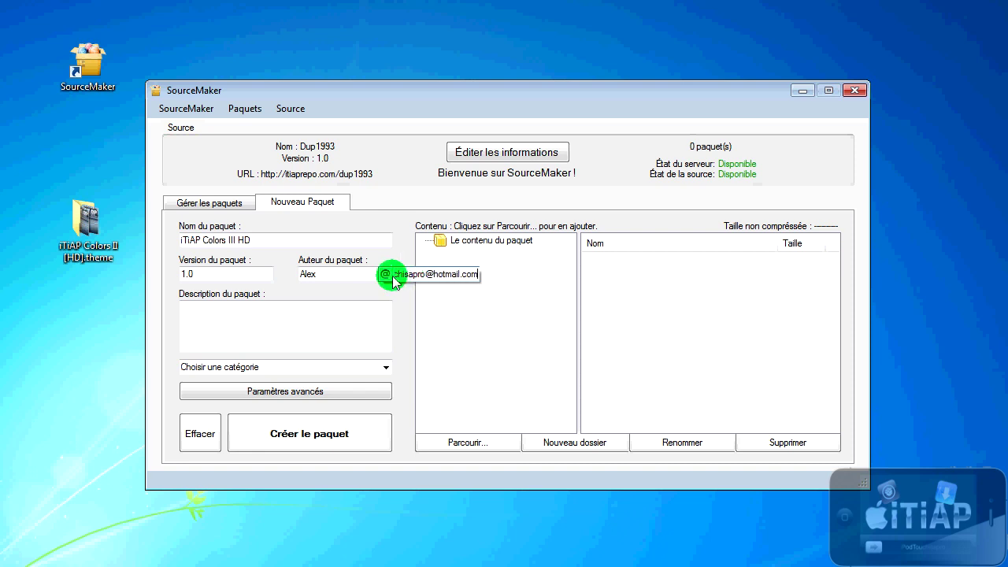
pyautogui.click(352, 319)
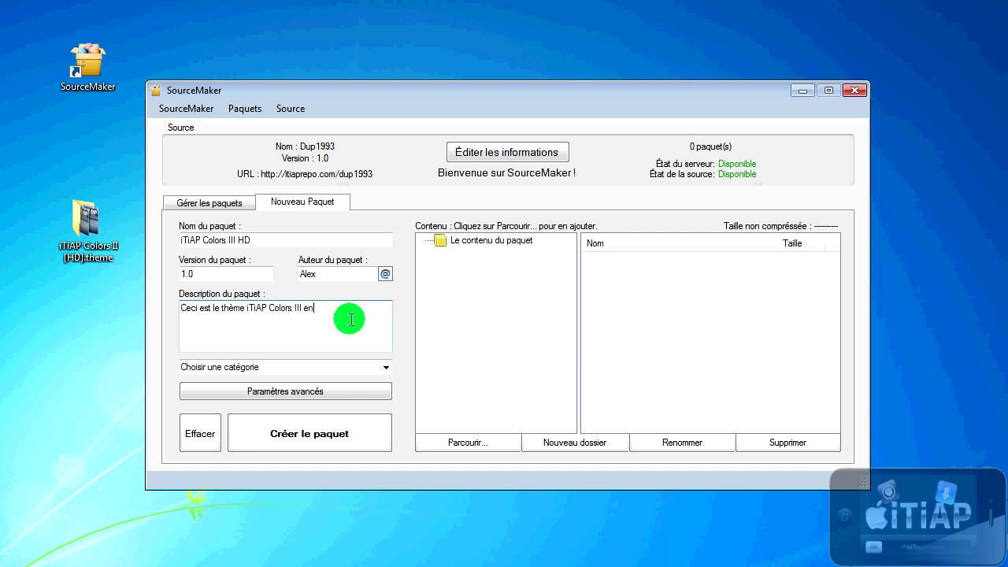
# Step: Set the category to Themes (SpringBoard) and open Paramètres avancés
pyautogui.click(386, 367)
pyautogui.moveTo(387, 439); pyautogui.dragTo(387, 566)
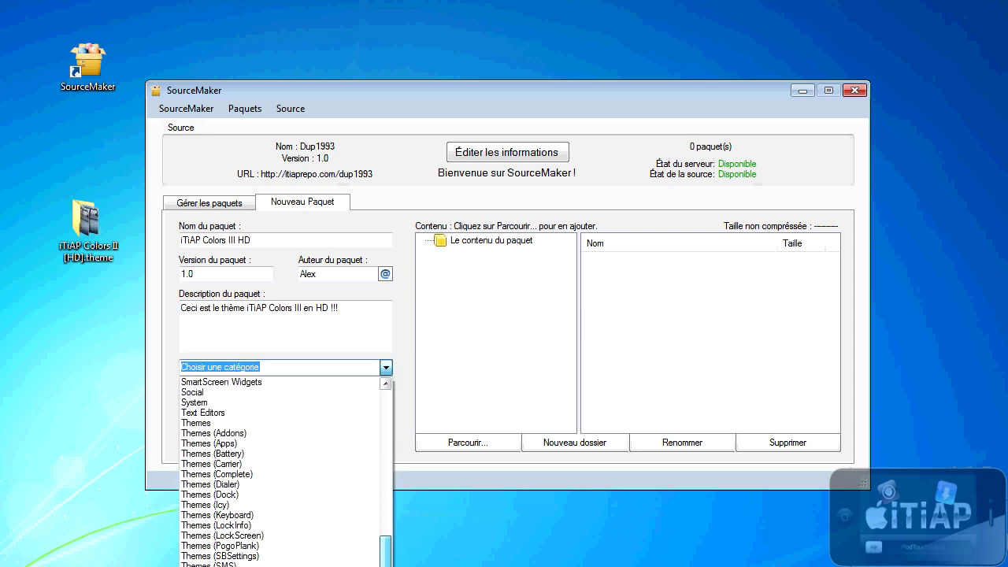
pyautogui.click(266, 559)
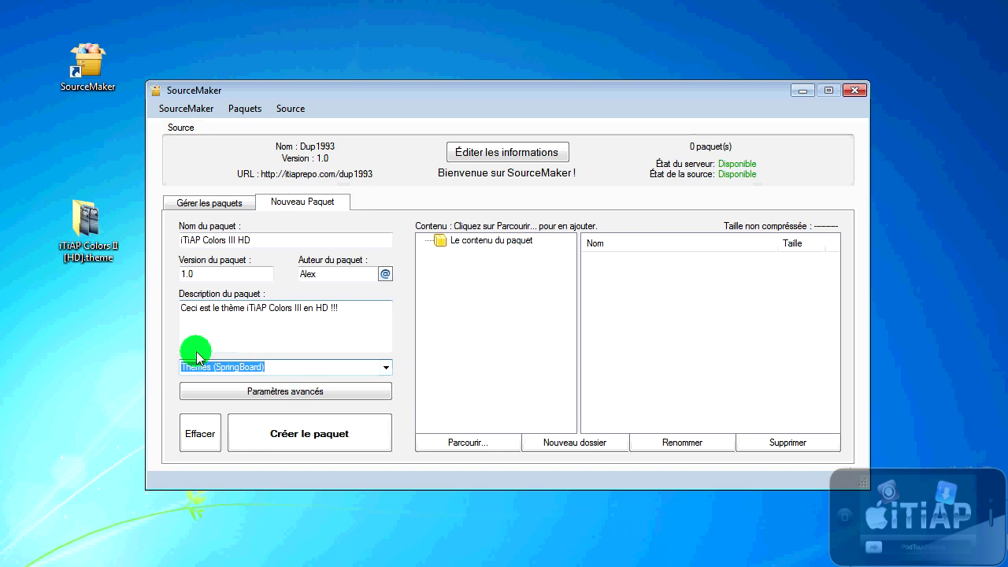
pyautogui.click(320, 347)
pyautogui.click(321, 392)
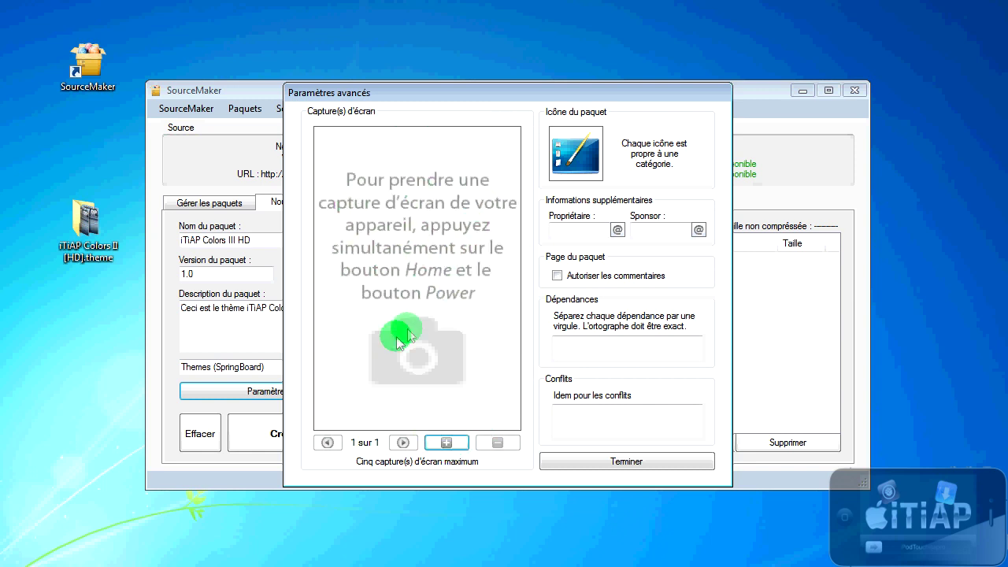
pyautogui.click(434, 442)
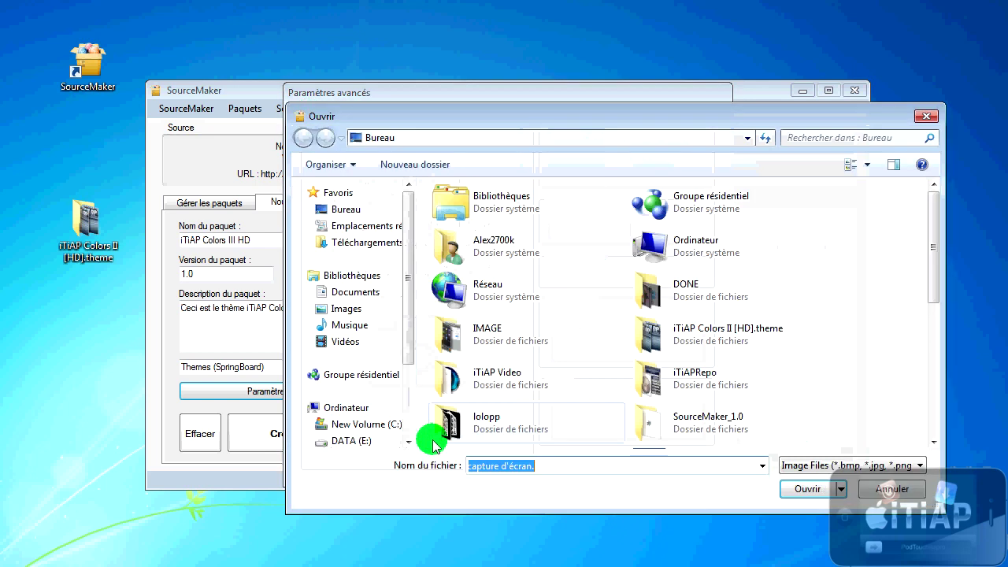
pyautogui.scroll(-5, 843, 334)
pyautogui.scroll(5, 630, 331)
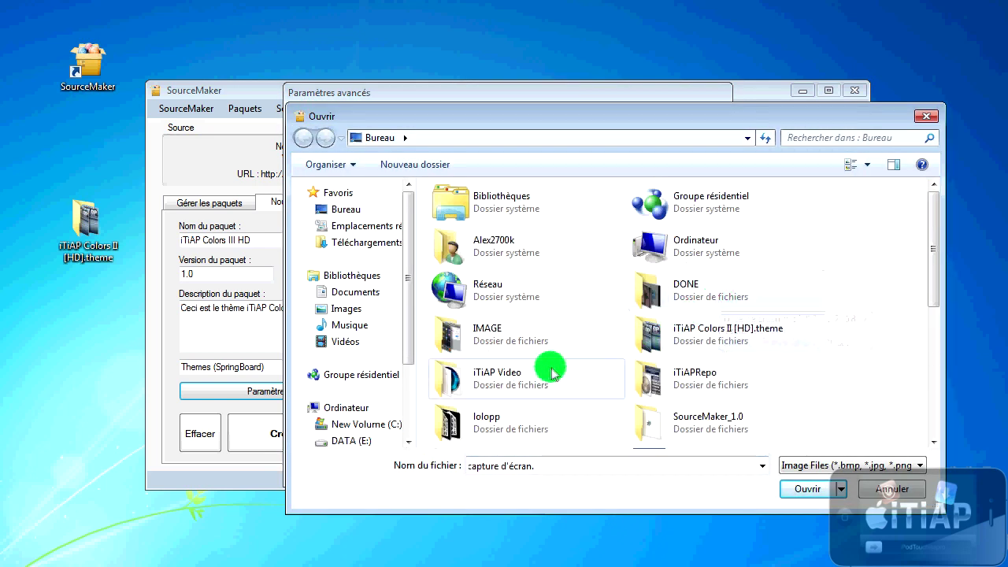
pyautogui.doubleClick(711, 341)
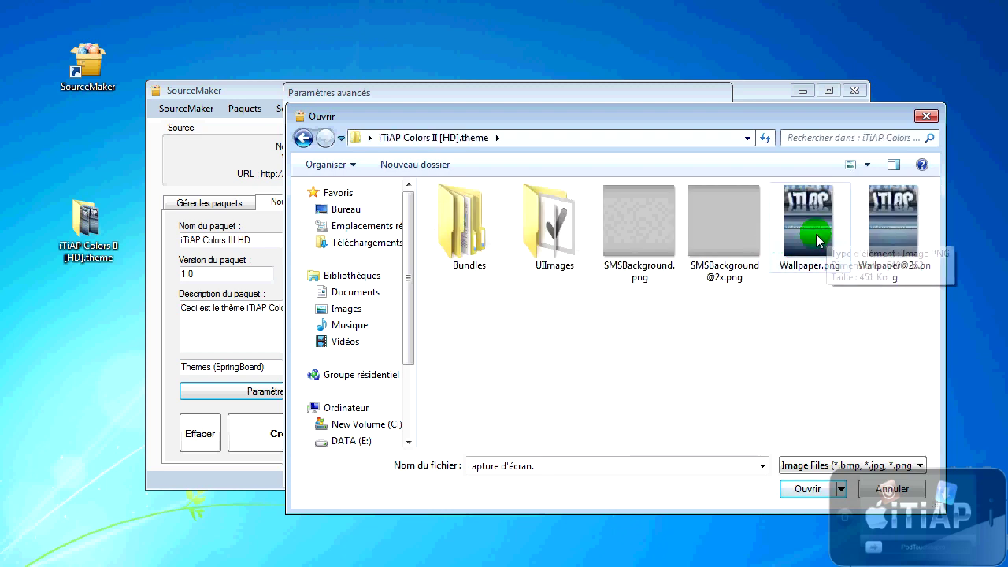
pyautogui.doubleClick(872, 236)
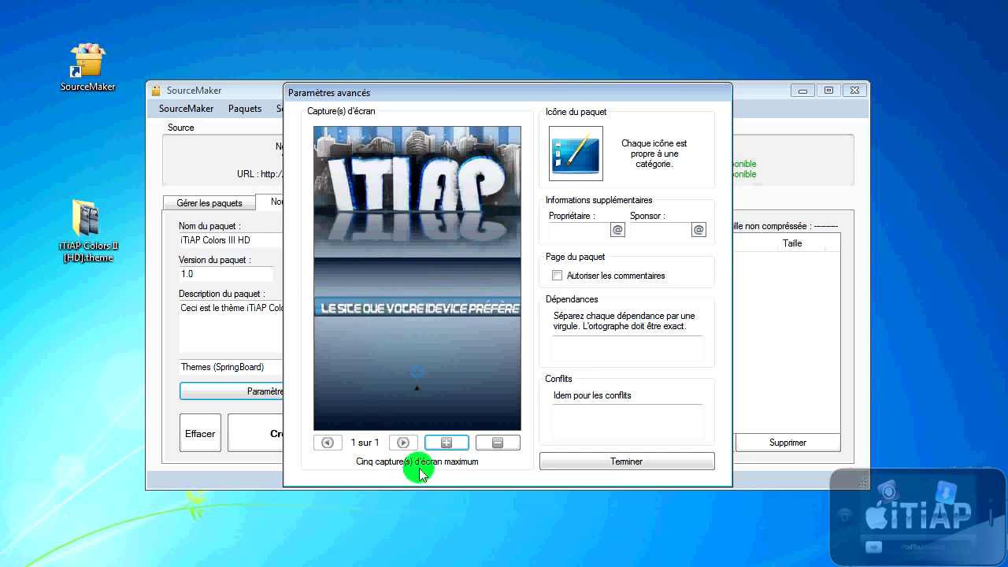
pyautogui.click(447, 443)
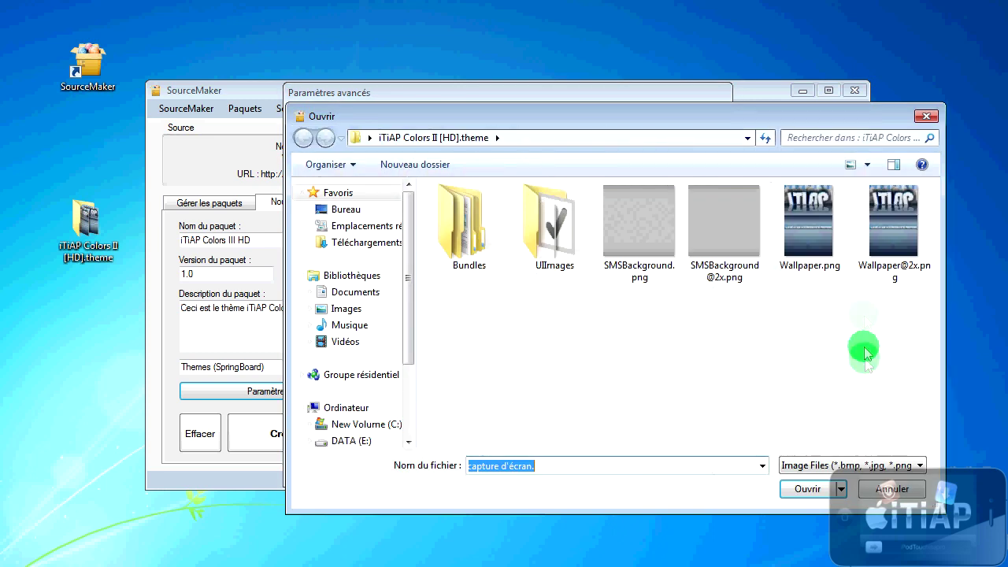
pyautogui.click(911, 490)
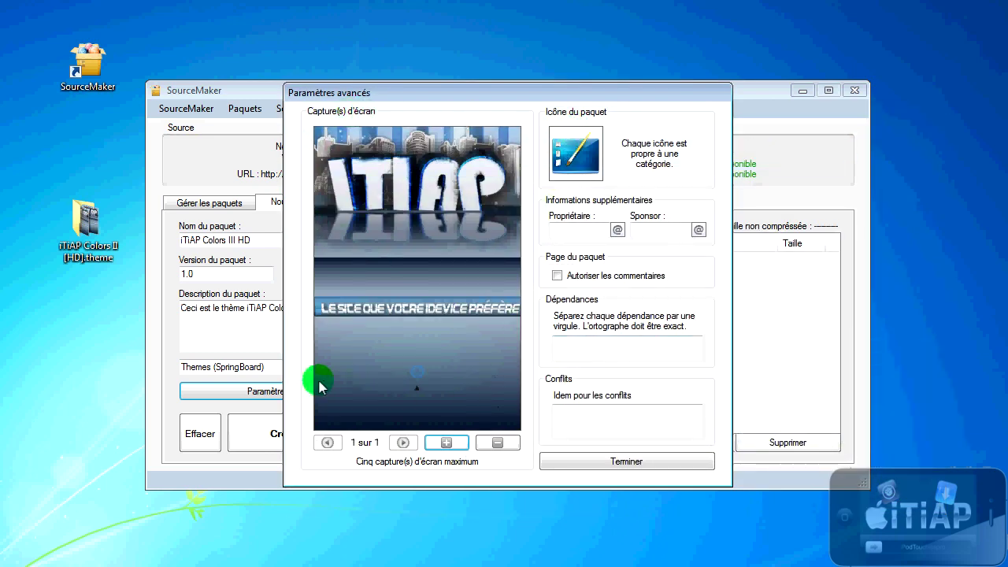
# Step: Enter the package owner and sponsor, and allow comments on the package
pyautogui.click(601, 230)
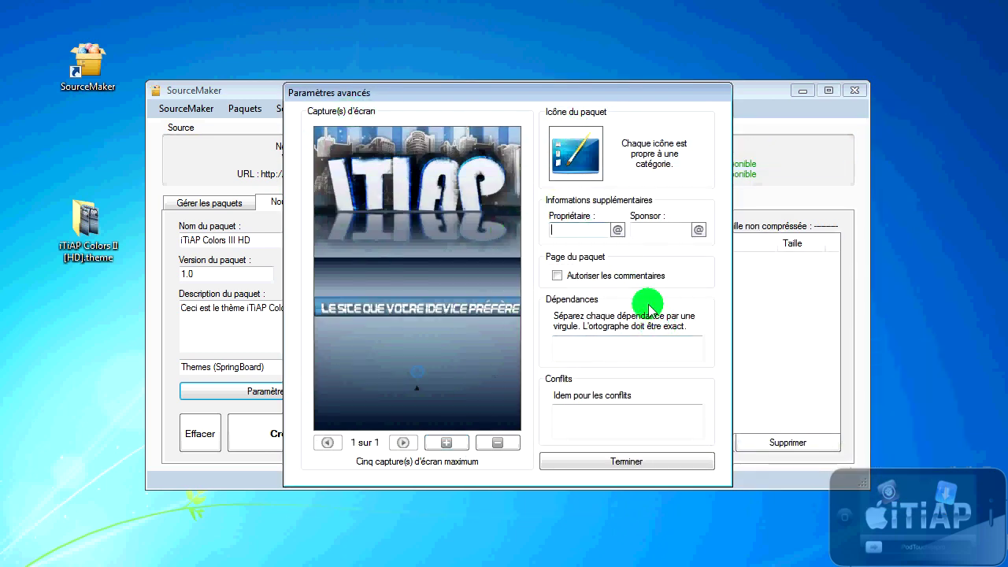
pyautogui.click(662, 229)
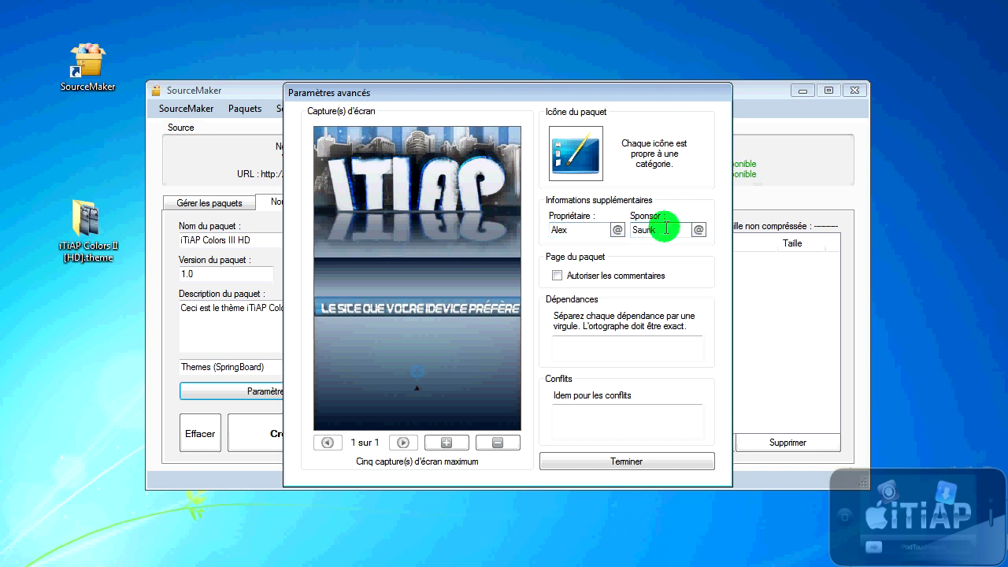
pyautogui.click(560, 278)
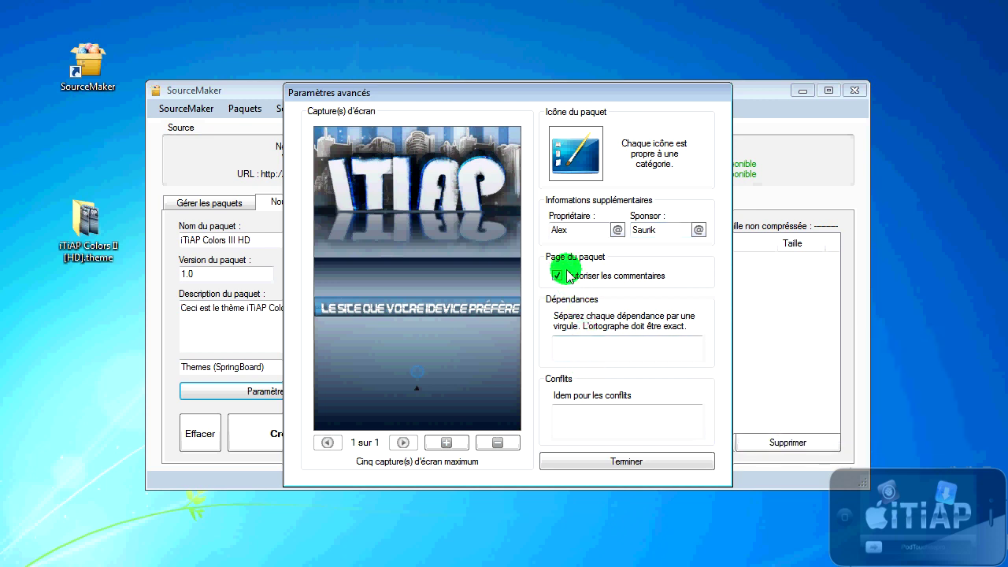
# Step: Add winterboard as a package dependency
pyautogui.click(602, 350)
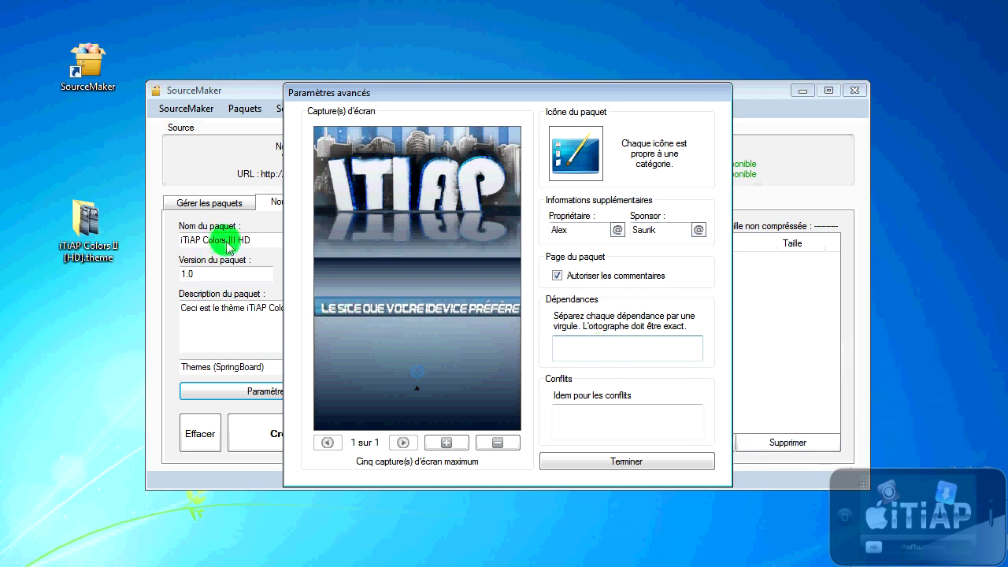
pyautogui.moveTo(626, 345)
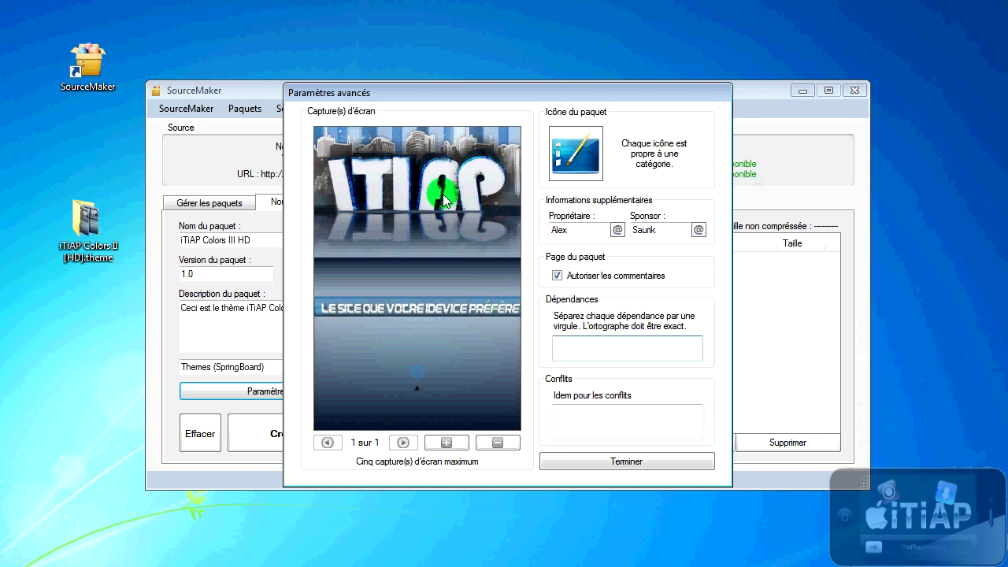
pyautogui.click(91, 236)
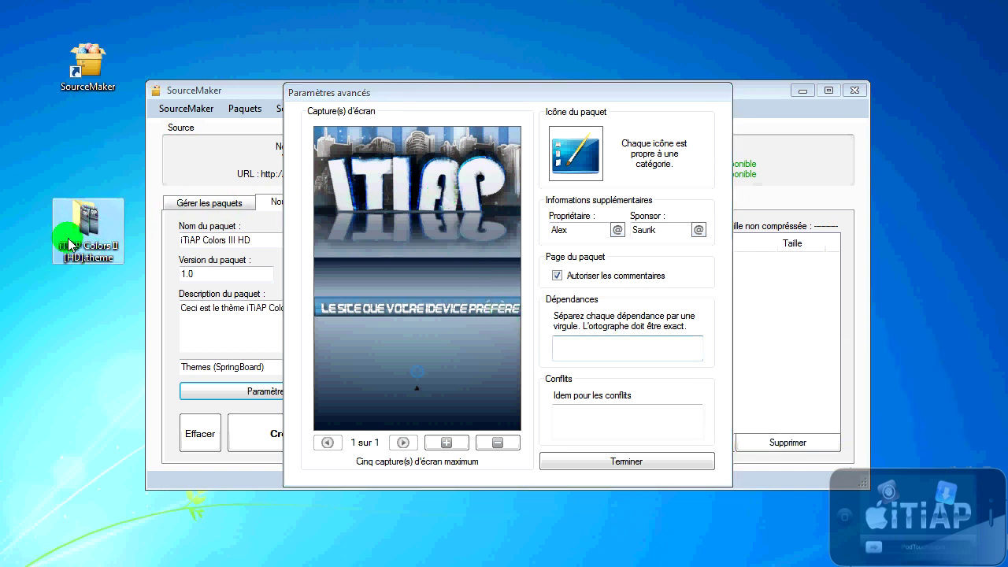
pyautogui.doubleClick(429, 309)
pyautogui.click(563, 344)
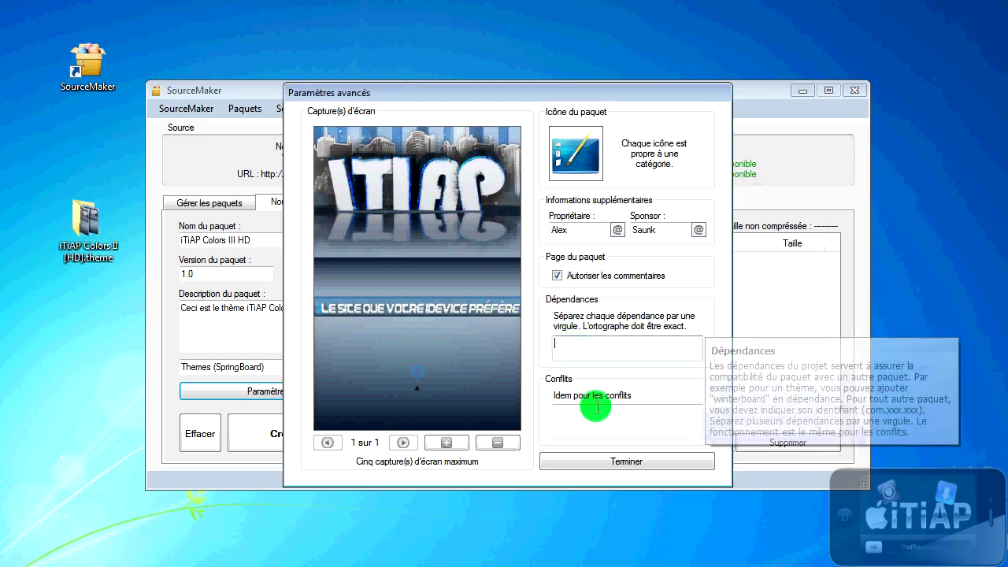
pyautogui.write('winterboard')
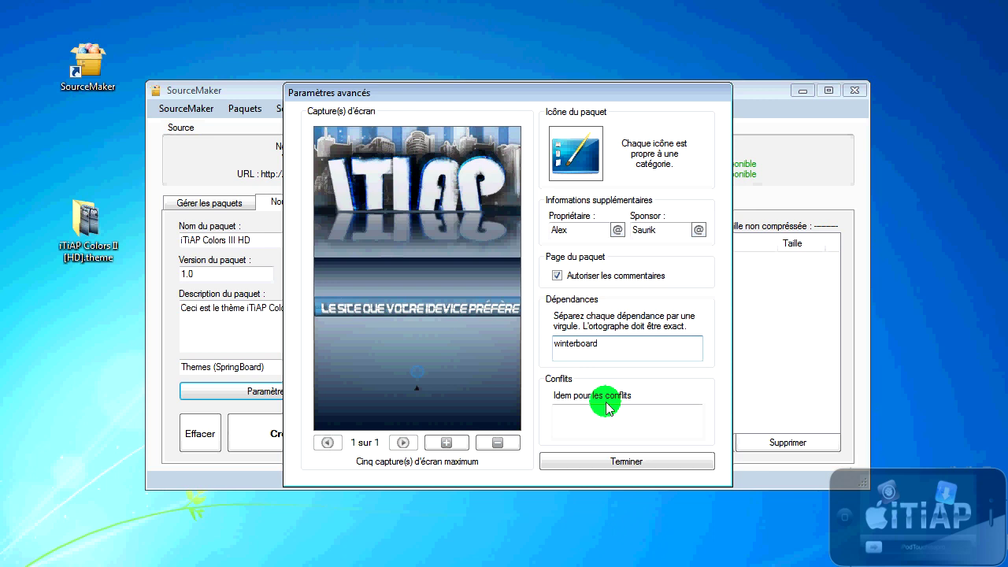
pyautogui.moveTo(644, 345)
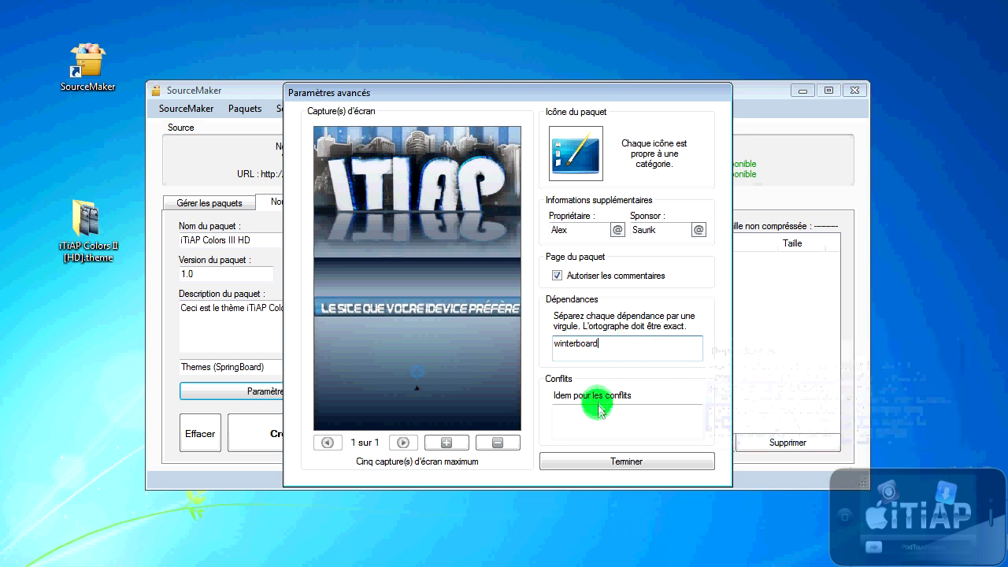
# Step: Close the advanced settings and select the root of the package contents
pyautogui.click(549, 410)
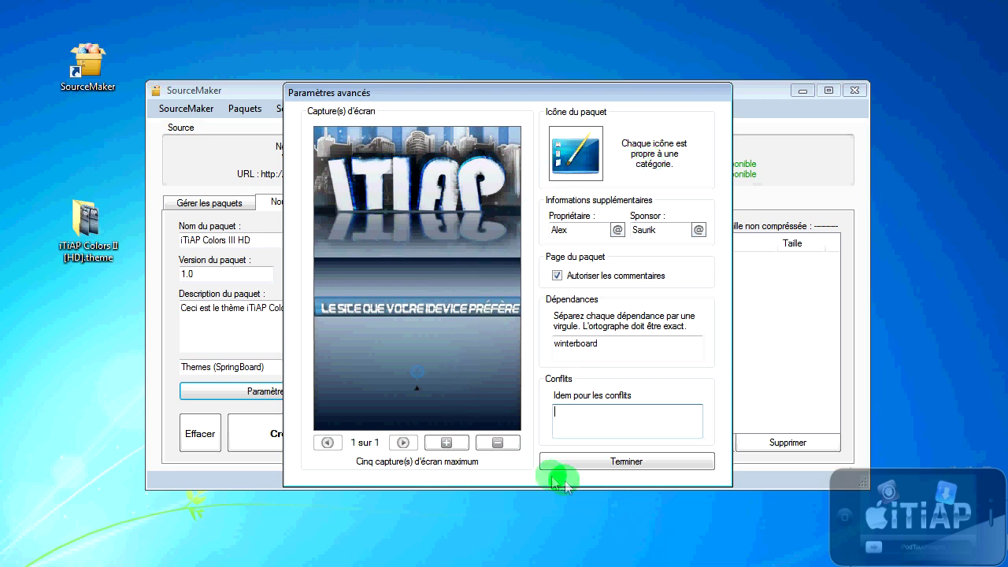
pyautogui.click(597, 462)
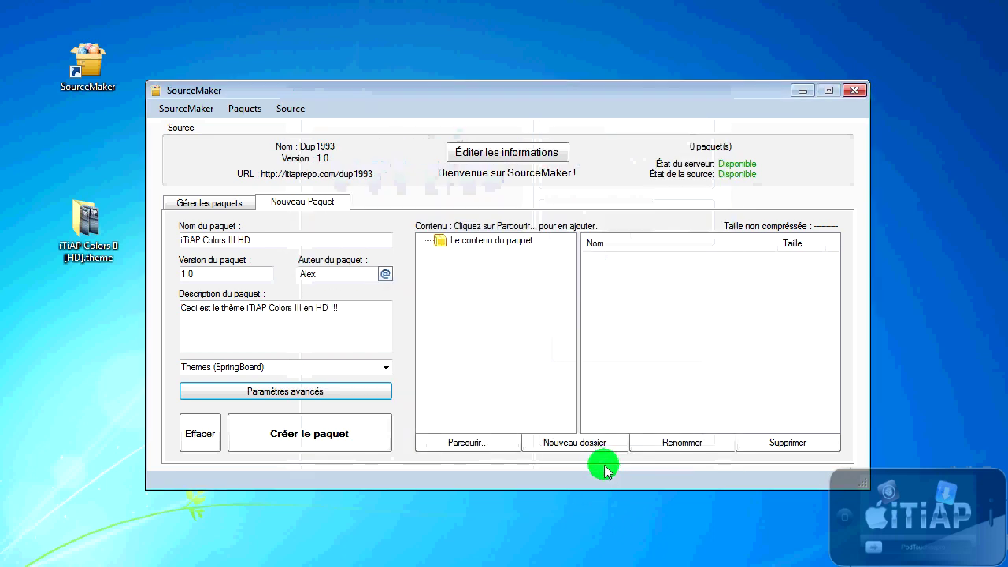
pyautogui.click(453, 243)
pyautogui.moveTo(86, 241); pyautogui.dragTo(428, 276)
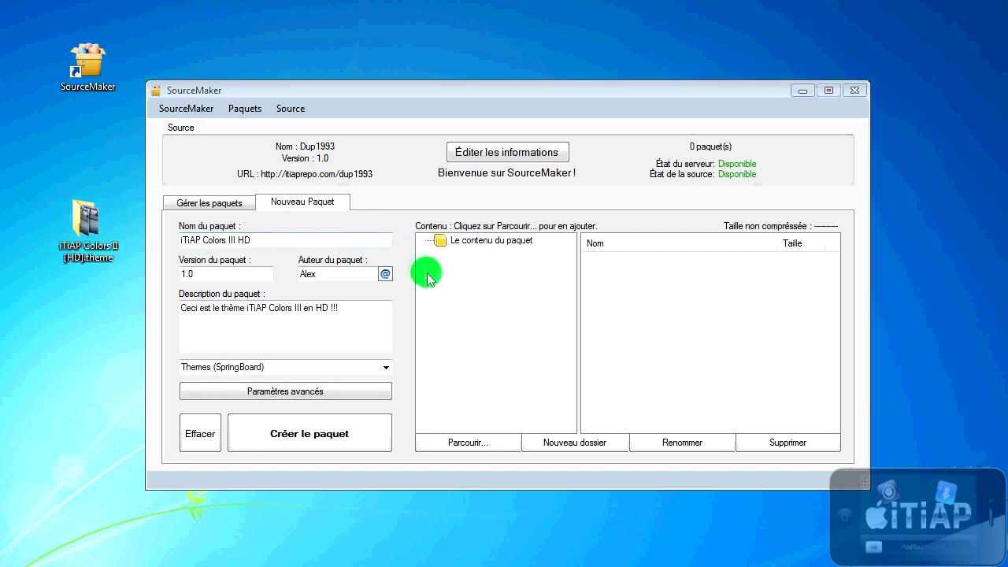
# Step: Create the nested folders Library > Themes > iTiAP Colors III HD.theme in the package contents
pyautogui.click(572, 445)
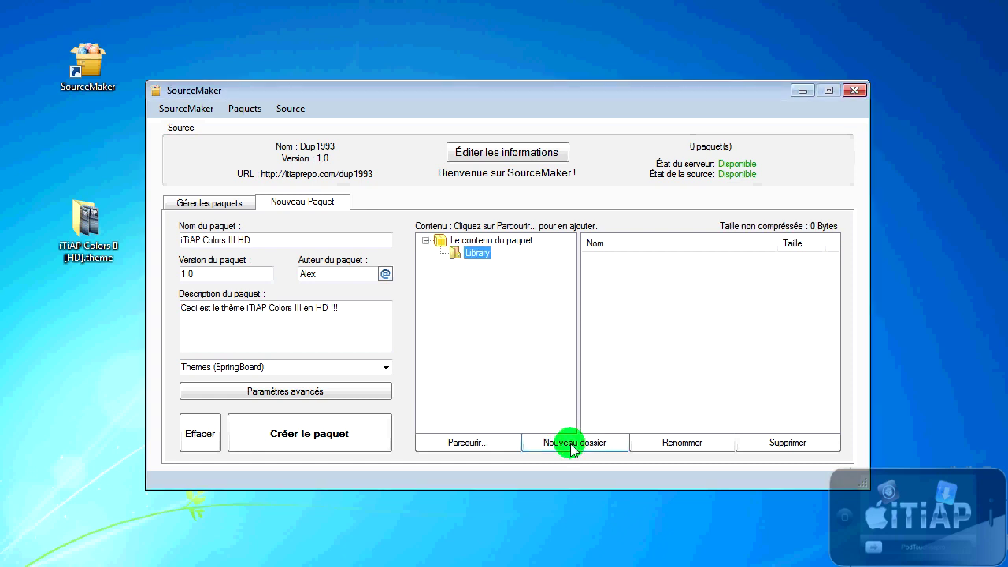
pyautogui.click(572, 444)
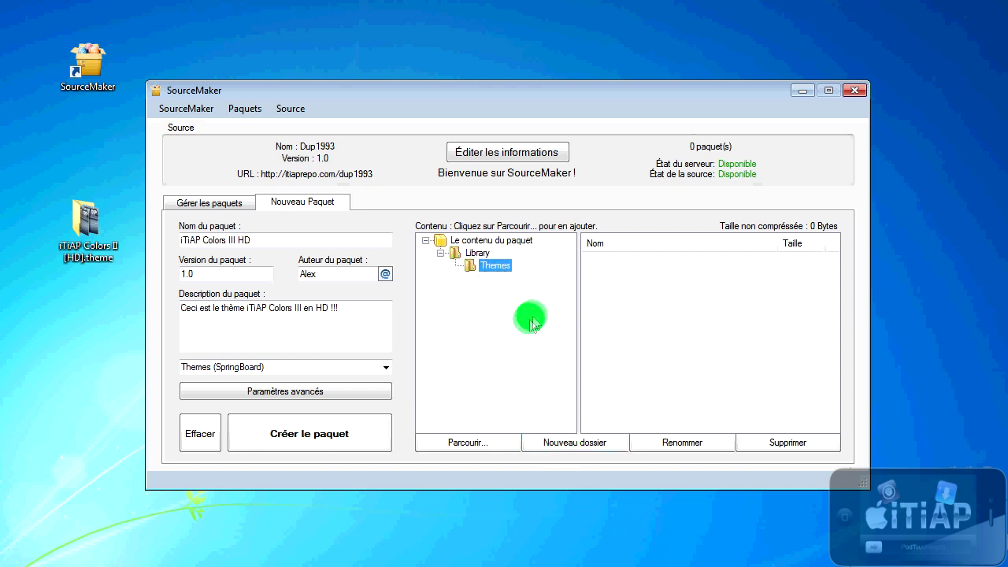
pyautogui.click(556, 449)
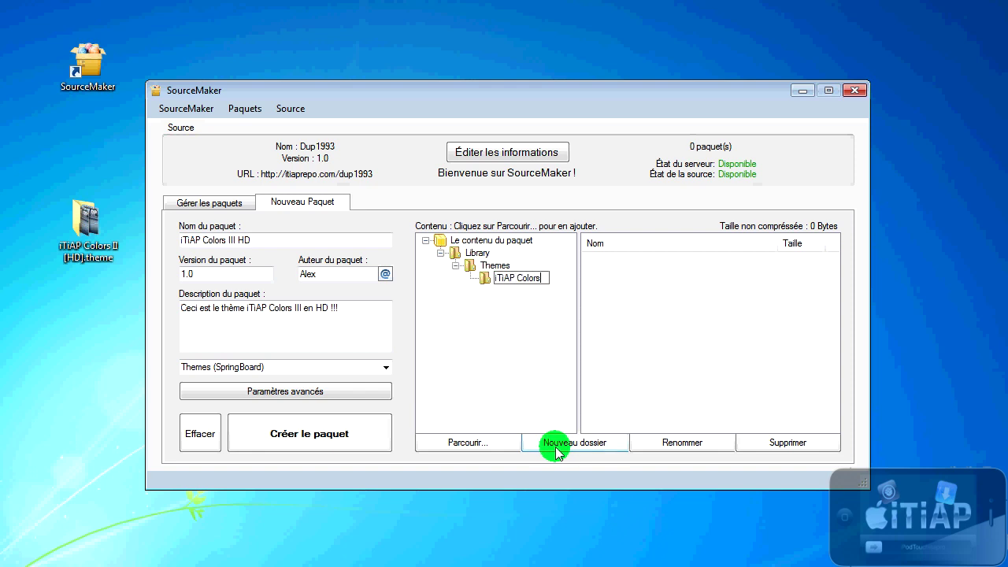
pyautogui.write('iTiAP Colors III HD.theme')
pyautogui.press('Return')
# Step: Widen the contents tree, select the new theme folder, and check the desktop theme folder's files
pyautogui.moveTo(576, 340); pyautogui.dragTo(611, 339)
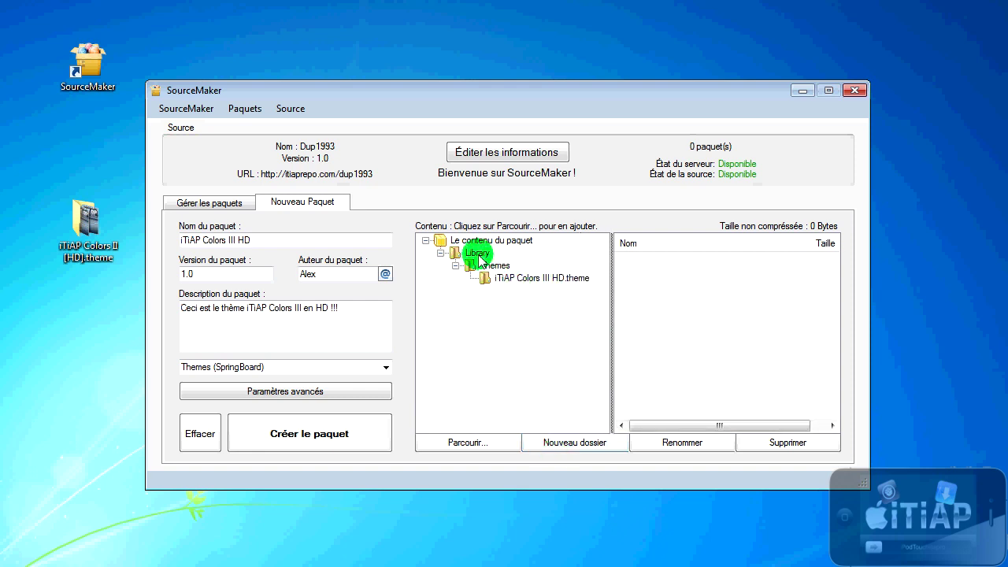
pyautogui.click(555, 281)
pyautogui.click(60, 230)
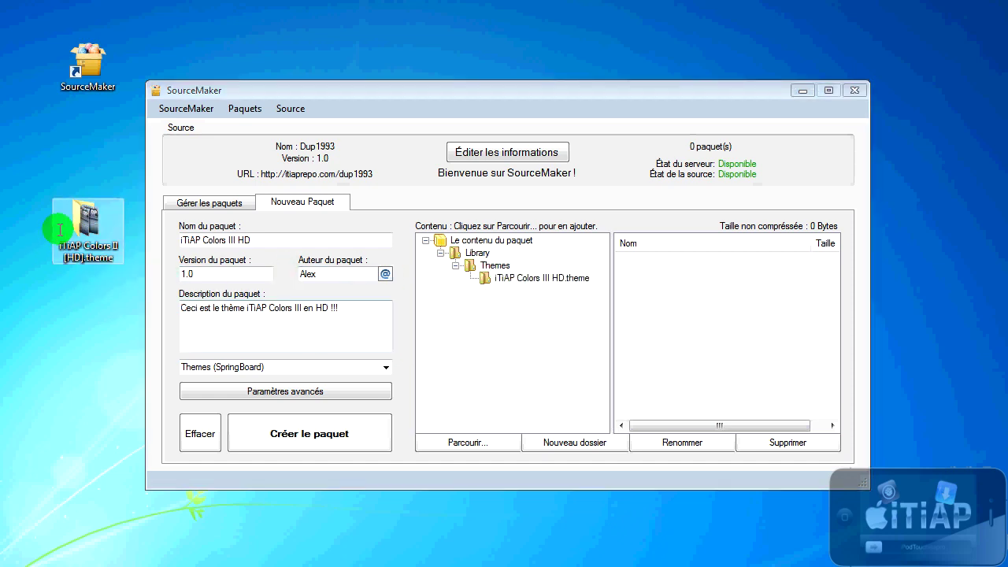
pyautogui.doubleClick(59, 230)
pyautogui.click(791, 104)
# Step: Add the Bundles folder to the package and expand the Library tree
pyautogui.click(479, 447)
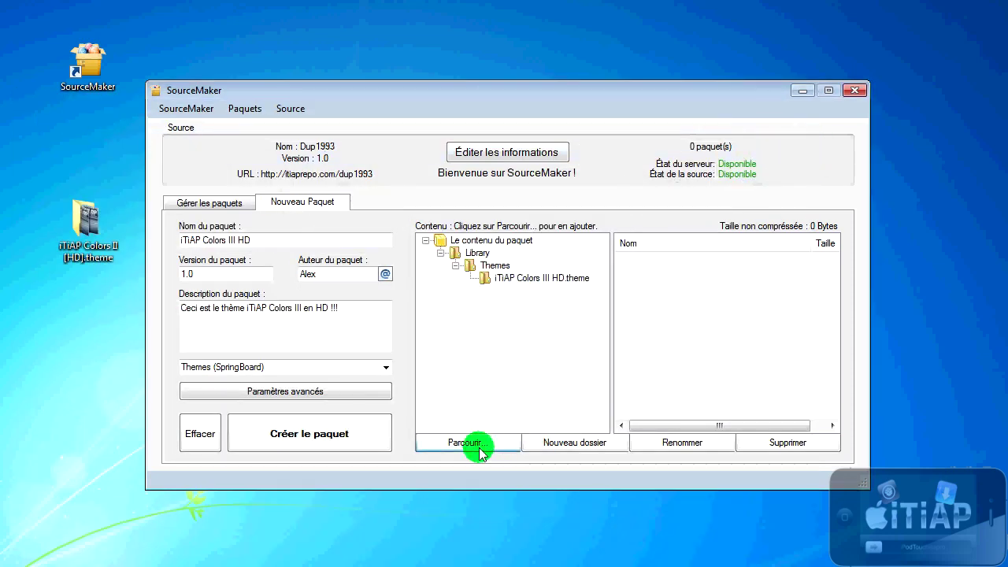
pyautogui.click(484, 459)
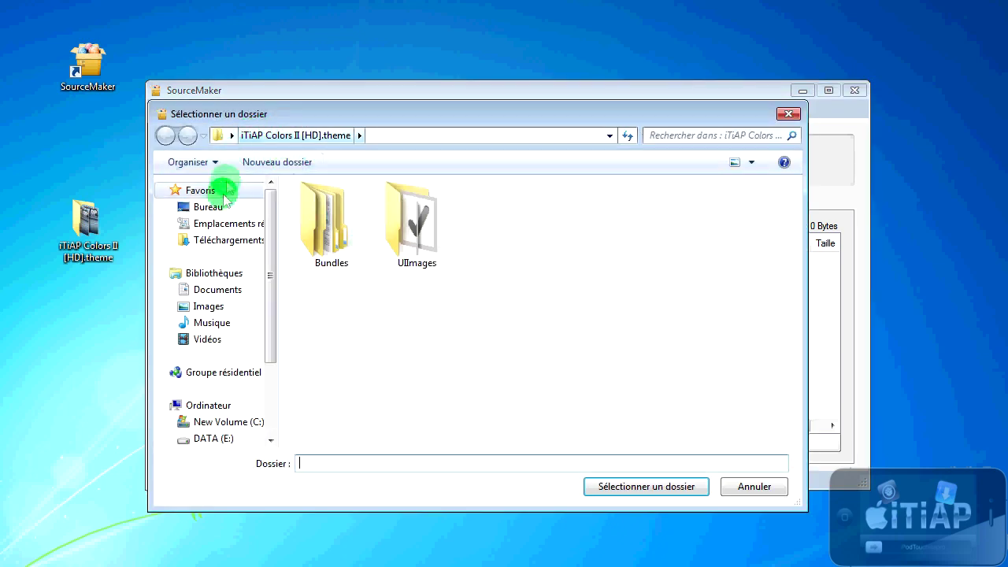
pyautogui.click(333, 226)
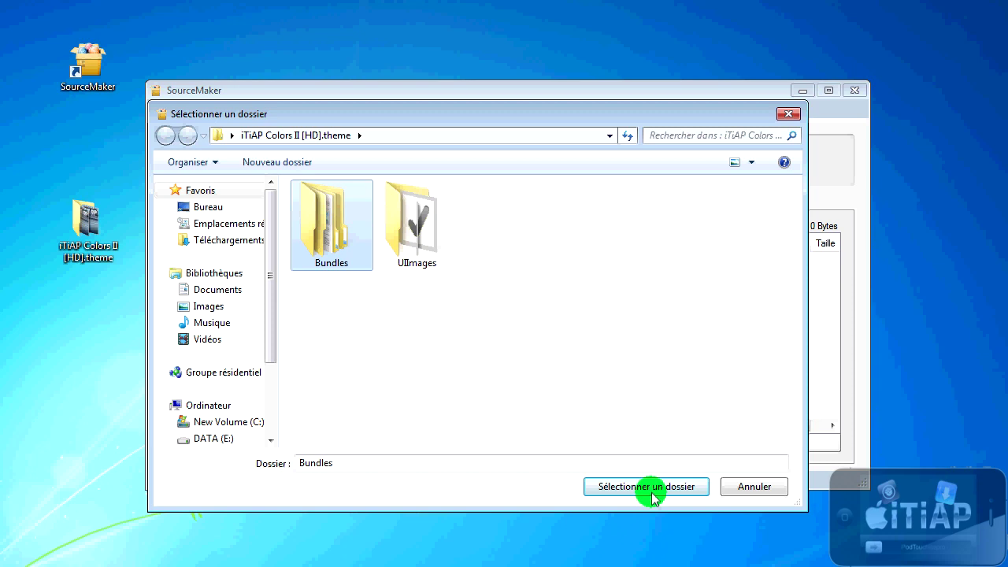
pyautogui.click(647, 487)
pyautogui.click(480, 253)
pyautogui.doubleClick(478, 253)
pyautogui.doubleClick(495, 266)
pyautogui.doubleClick(552, 278)
# Step: Add the UIImages folder to the iTiAP Colors III HD.theme folder
pyautogui.click(473, 443)
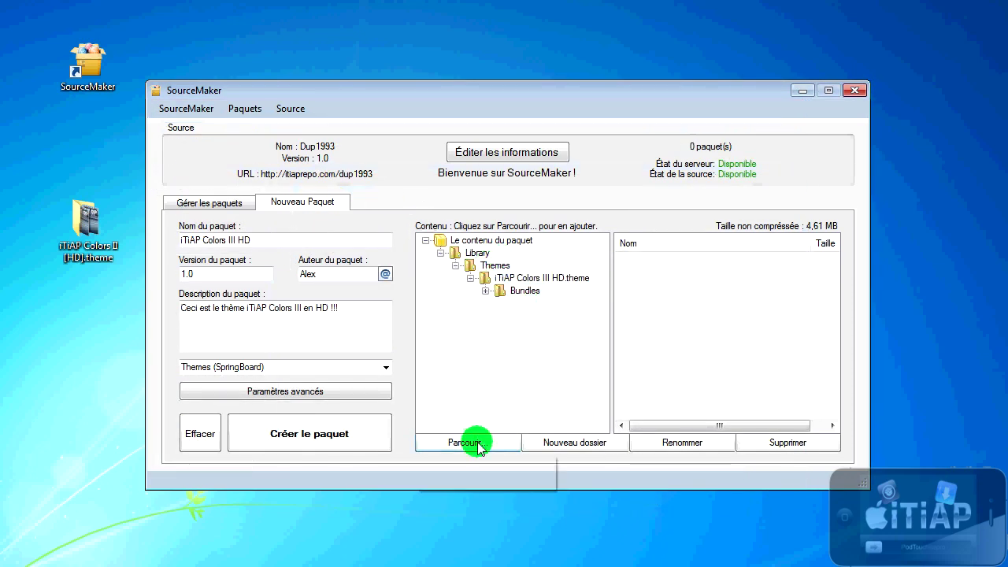
pyautogui.click(485, 461)
pyautogui.click(337, 135)
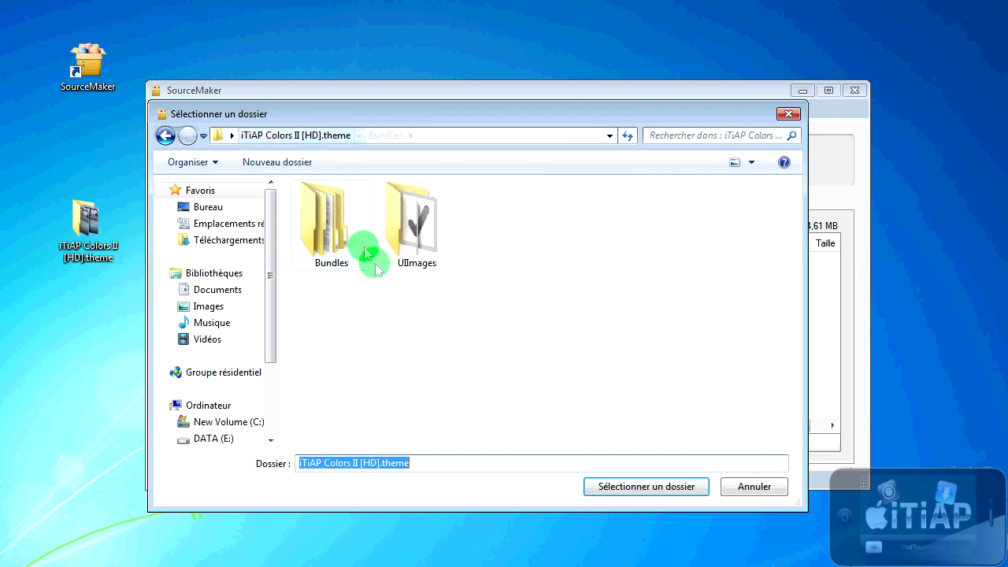
pyautogui.click(417, 224)
pyautogui.click(631, 487)
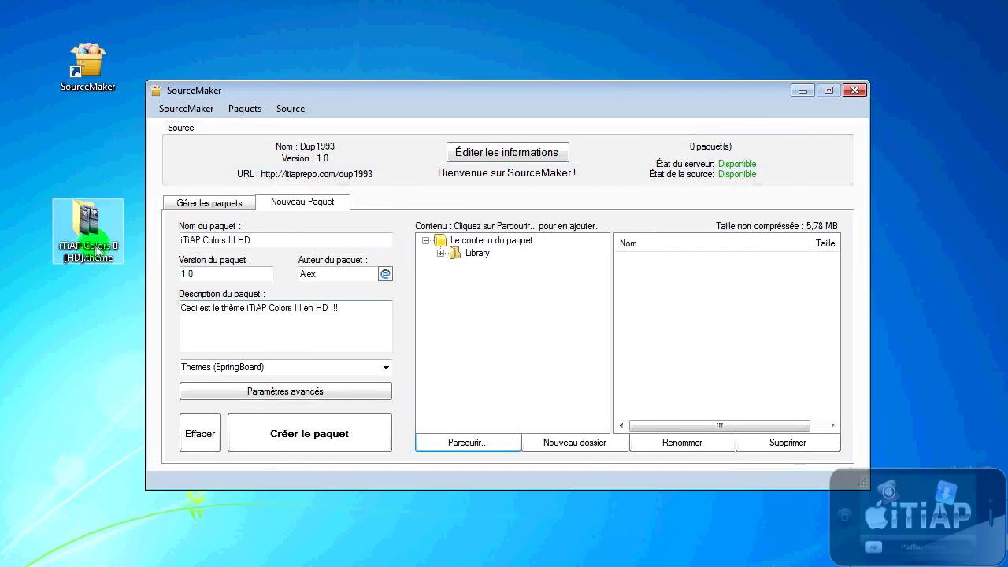
pyautogui.doubleClick(98, 249)
pyautogui.click(799, 104)
pyautogui.doubleClick(477, 253)
pyautogui.doubleClick(496, 265)
pyautogui.click(520, 278)
pyautogui.doubleClick(587, 280)
pyautogui.click(468, 441)
pyautogui.click(477, 479)
pyautogui.click(293, 135)
pyautogui.click(517, 237)
pyautogui.keyDown('ctrl'); pyautogui.click(609, 241); pyautogui.keyUp('ctrl')
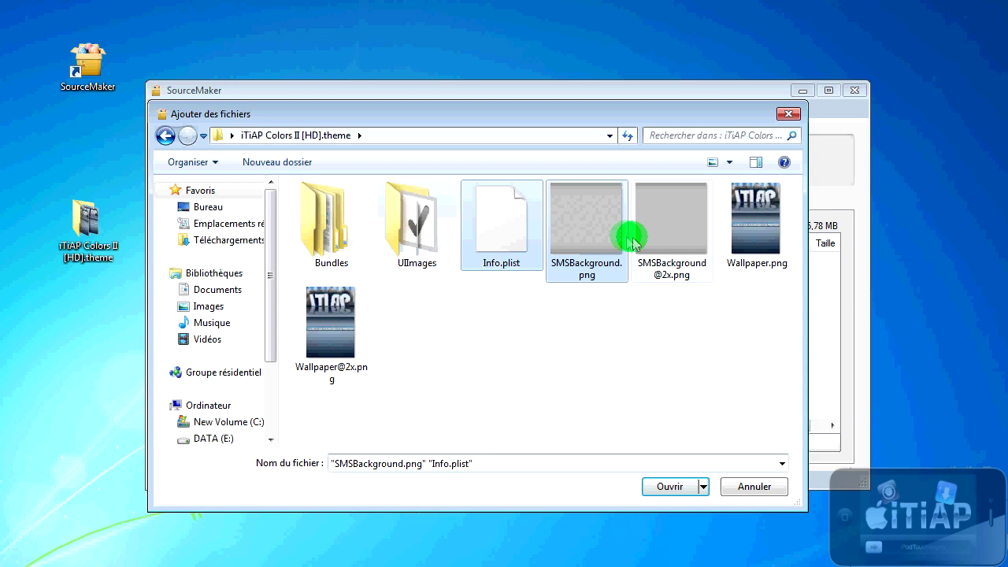
pyautogui.keyDown('ctrl'); pyautogui.click(672, 224); pyautogui.keyUp('ctrl')
pyautogui.keyDown('ctrl'); pyautogui.click(755, 225); pyautogui.keyUp('ctrl')
pyautogui.keyDown('ctrl'); pyautogui.click(331, 323); pyautogui.keyUp('ctrl')
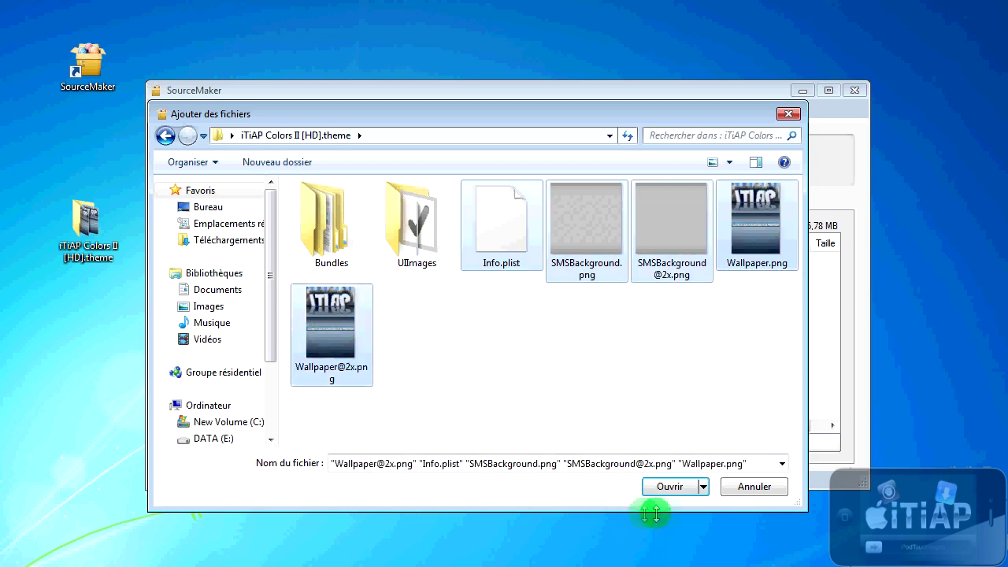
pyautogui.click(670, 486)
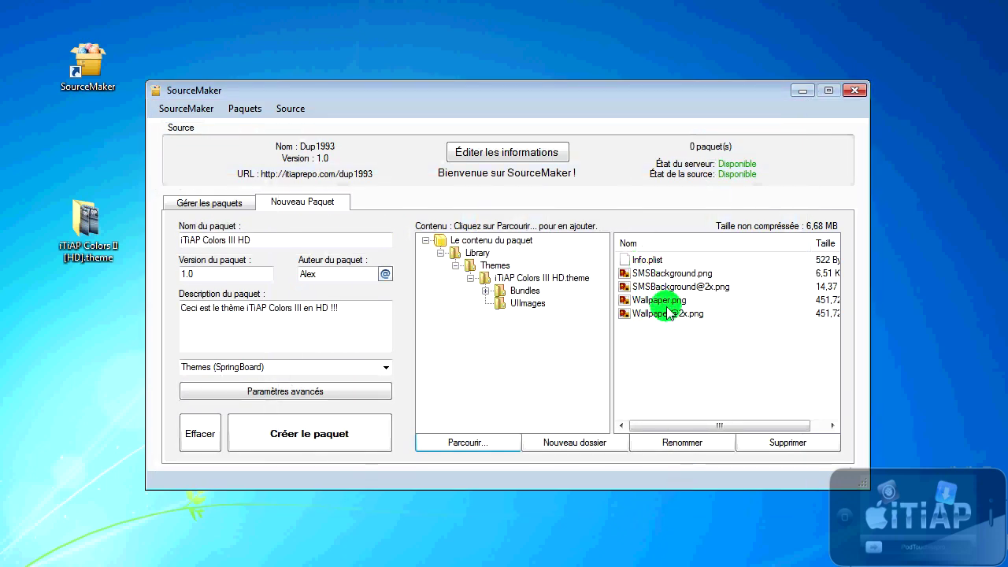
# Step: Review the theme folder, UIImages and Bundles contents, then create and upload the package
pyautogui.click(535, 279)
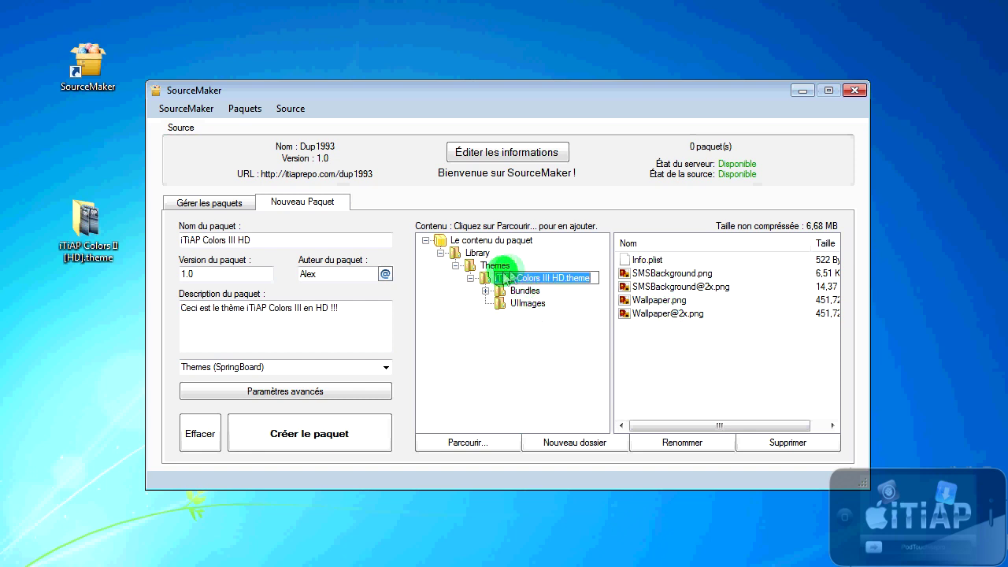
pyautogui.click(526, 304)
pyautogui.doubleClick(525, 290)
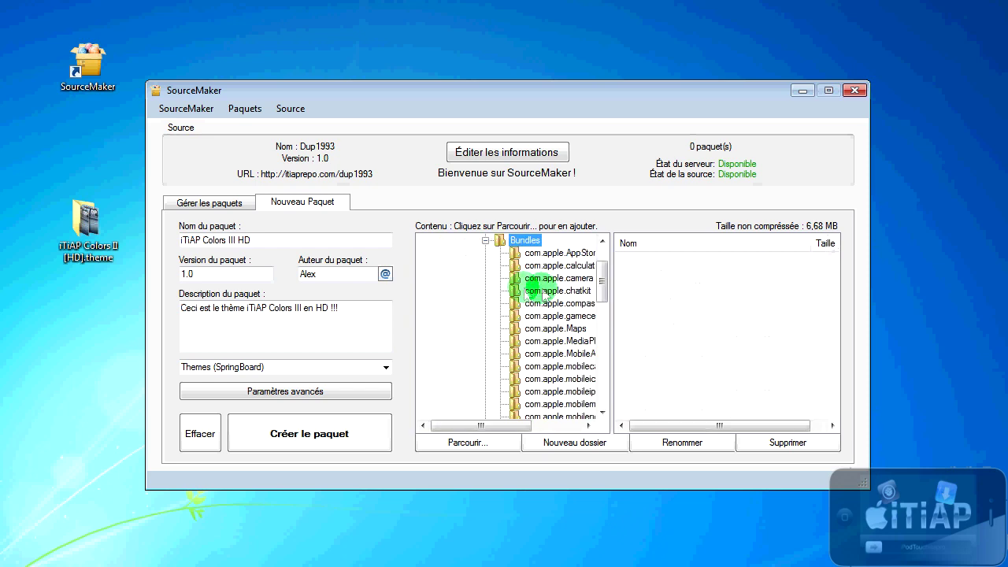
pyautogui.click(485, 240)
pyautogui.click(521, 279)
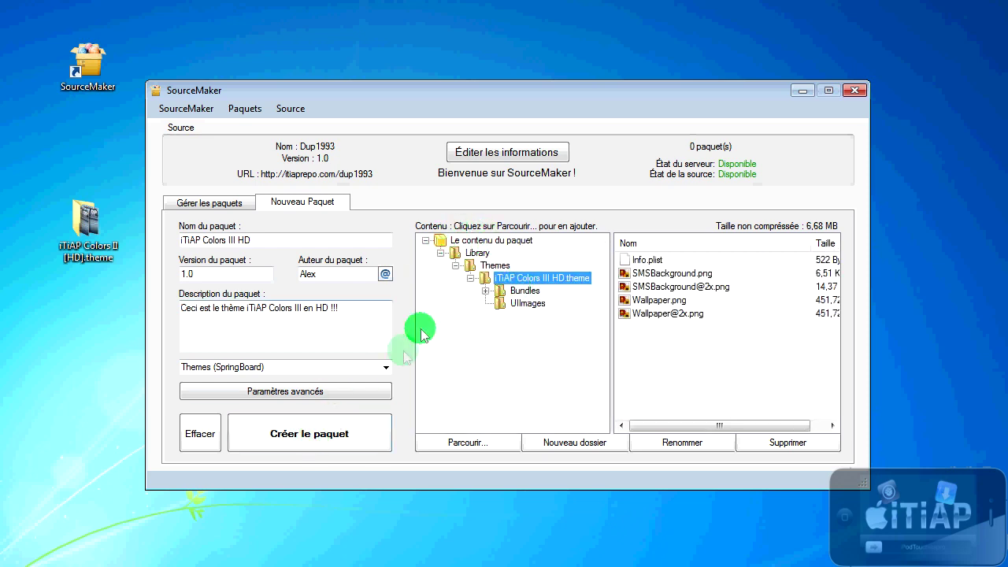
pyautogui.click(314, 440)
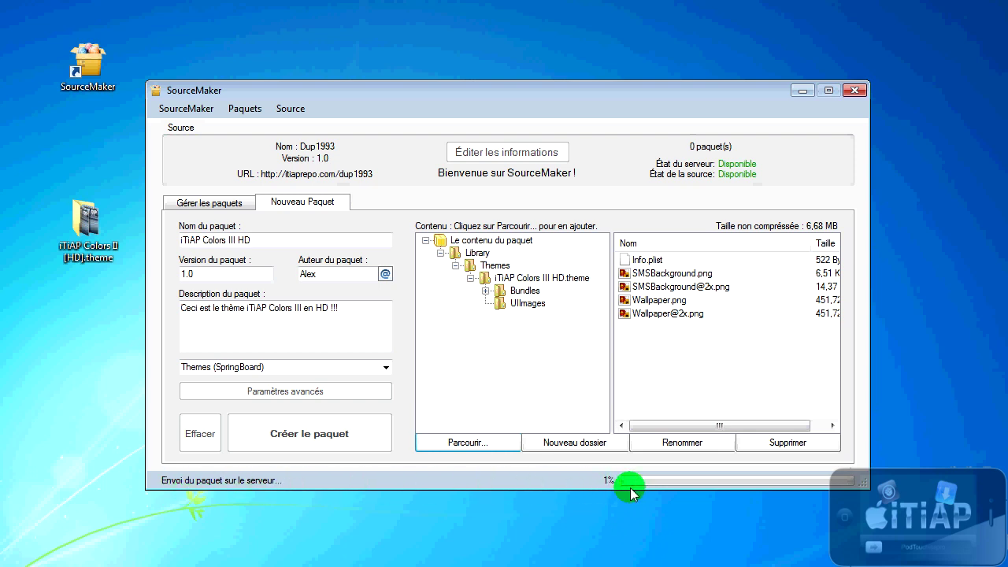
# Step: View the desktop theme folder's Properties to confirm its 6,68 Mo size
pyautogui.rightClick(85, 246)
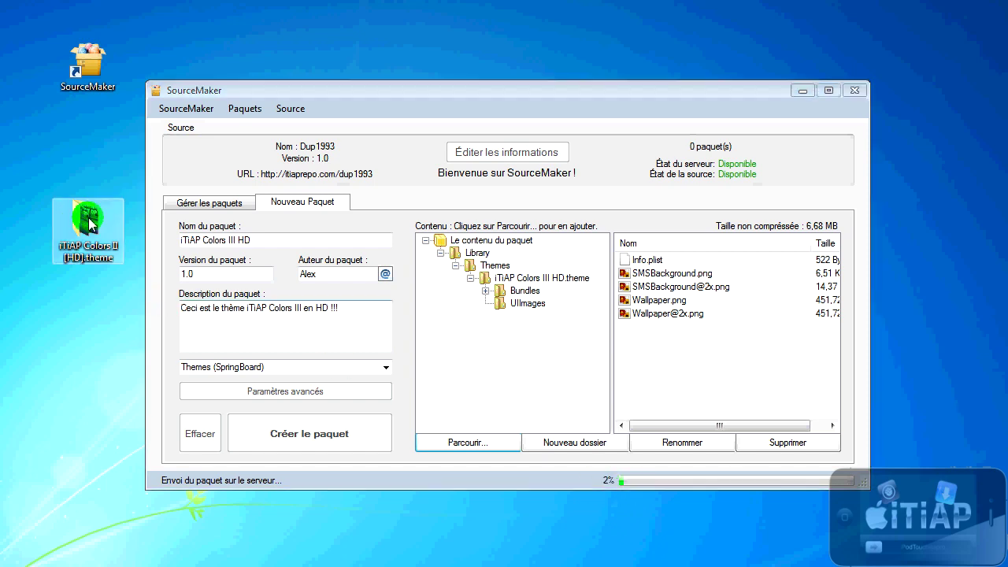
pyautogui.click(193, 563)
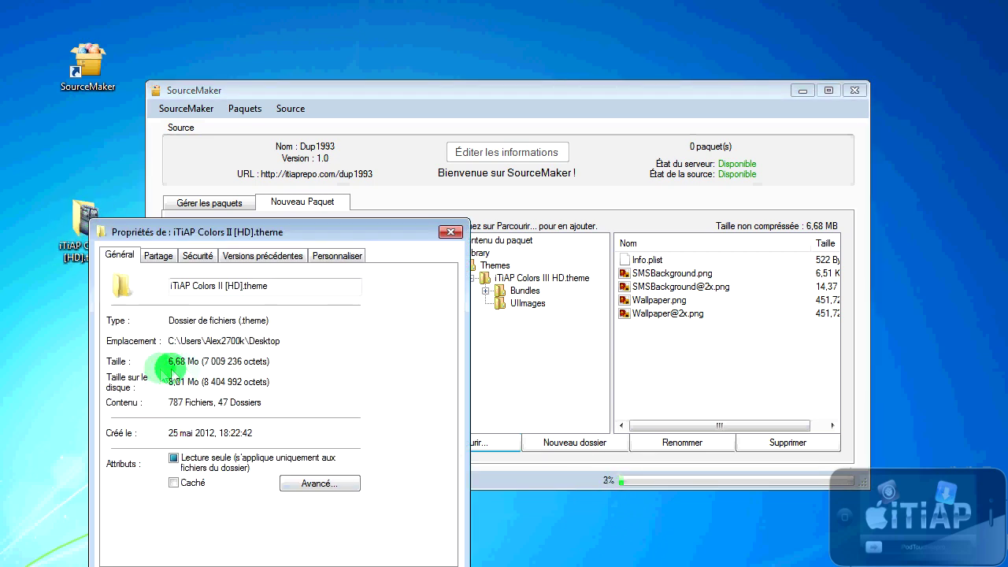
pyautogui.click(347, 563)
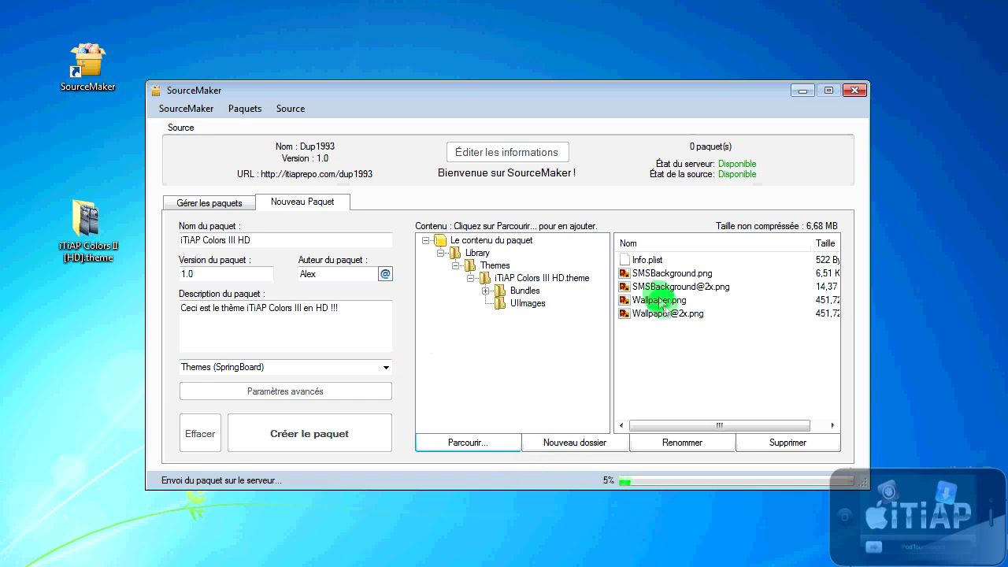
pyautogui.rightClick(85, 235)
pyautogui.press('r')
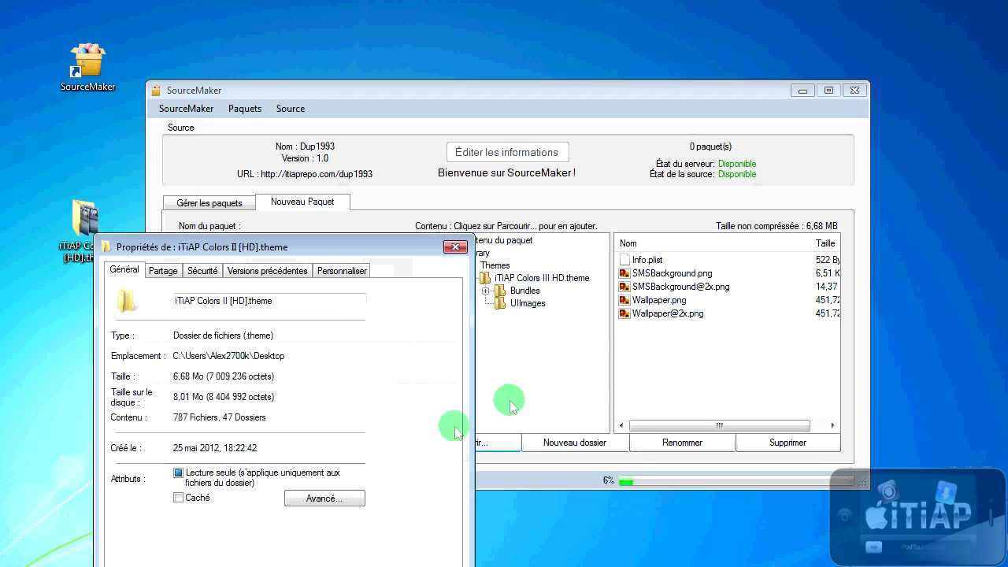
pyautogui.click(456, 246)
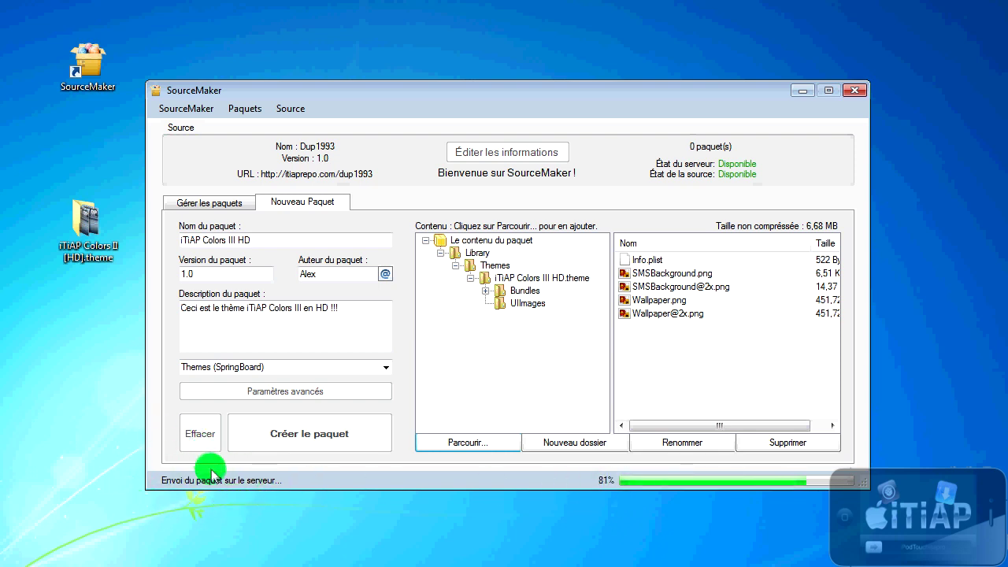
# Step: Move the desktop theme folder icon higher while the package upload completes
pyautogui.click(88, 260)
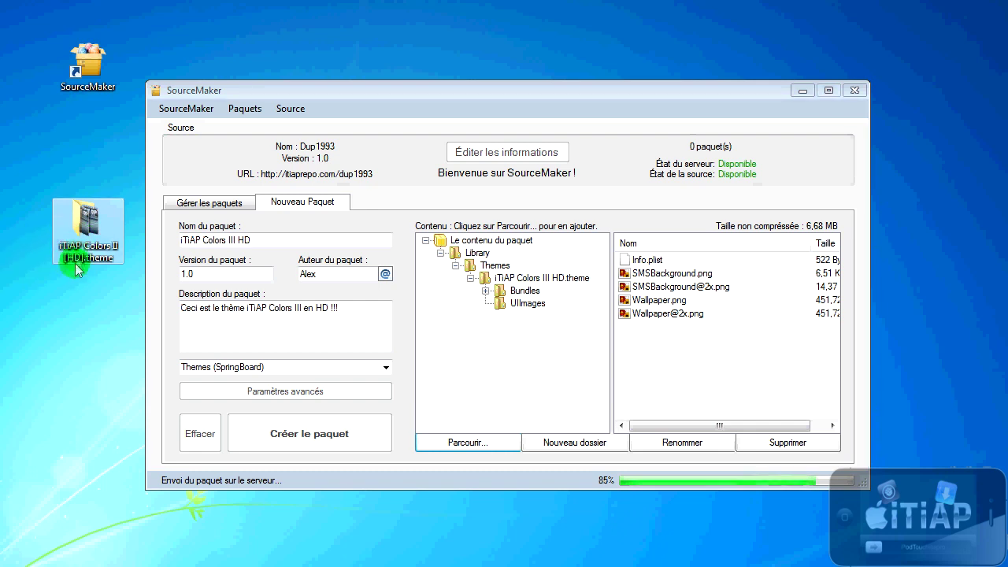
pyautogui.moveTo(82, 250)
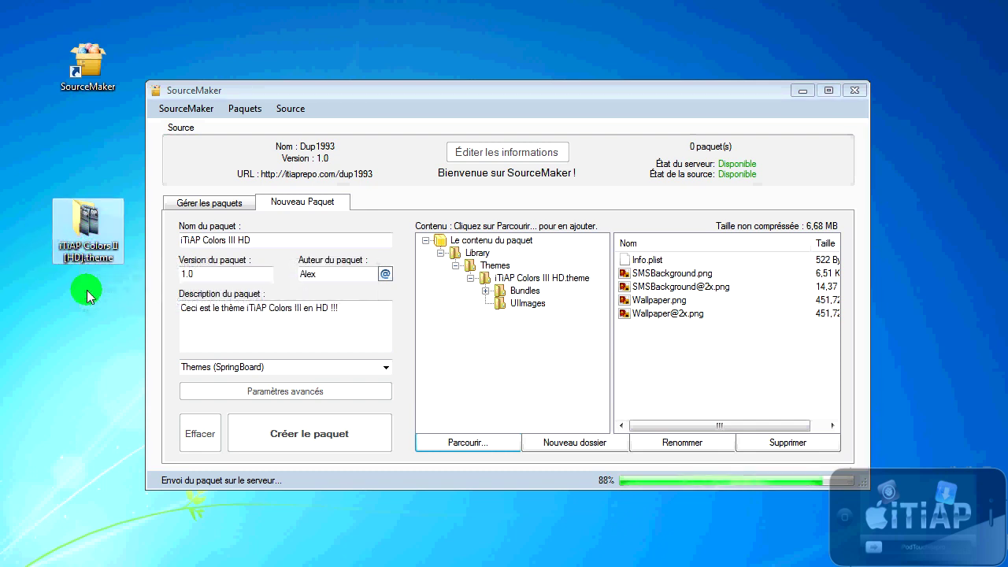
pyautogui.moveTo(89, 229); pyautogui.dragTo(88, 156)
pyautogui.rightClick(88, 162)
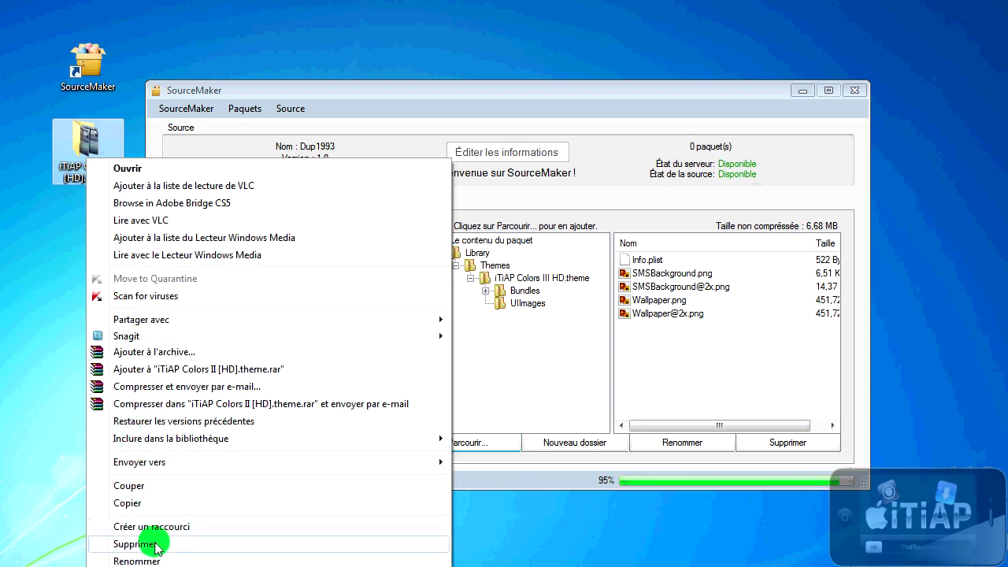
pyautogui.click(18, 266)
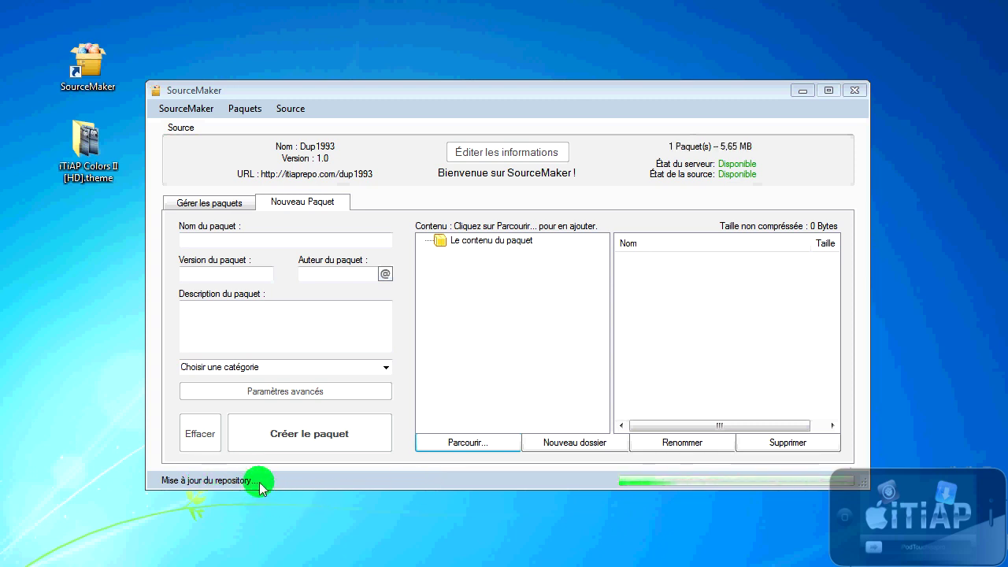
# Step: Read the 5,65 MB/200 MB premium notice, then select the iTiAP Colors III HD package row
pyautogui.moveTo(703, 152)
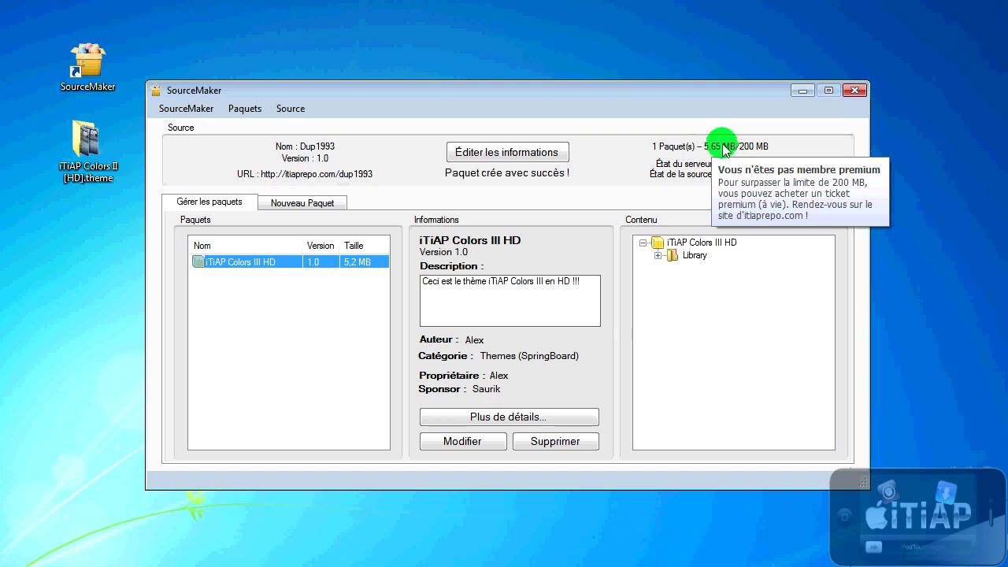
pyautogui.click(338, 296)
pyautogui.click(261, 272)
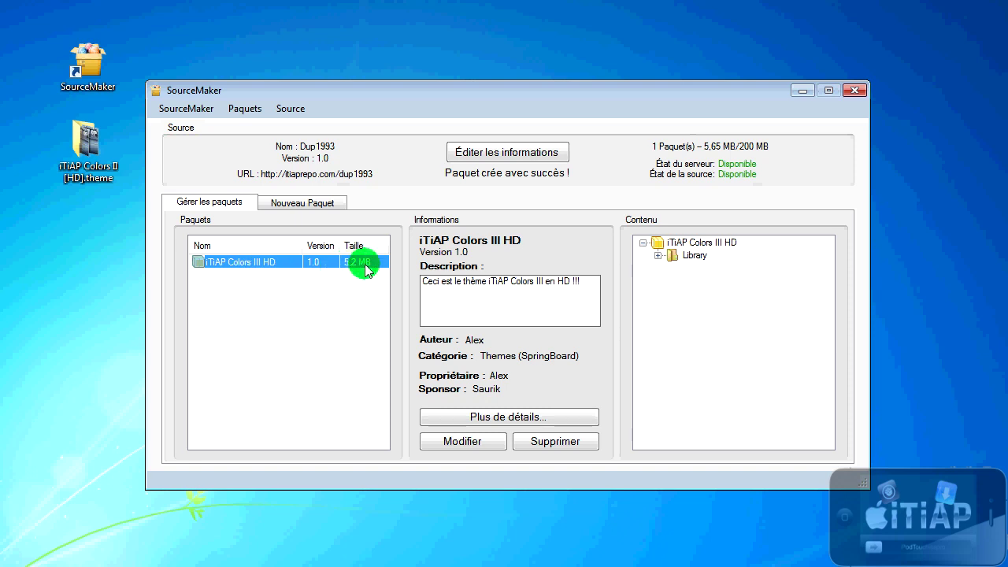
pyautogui.click(300, 329)
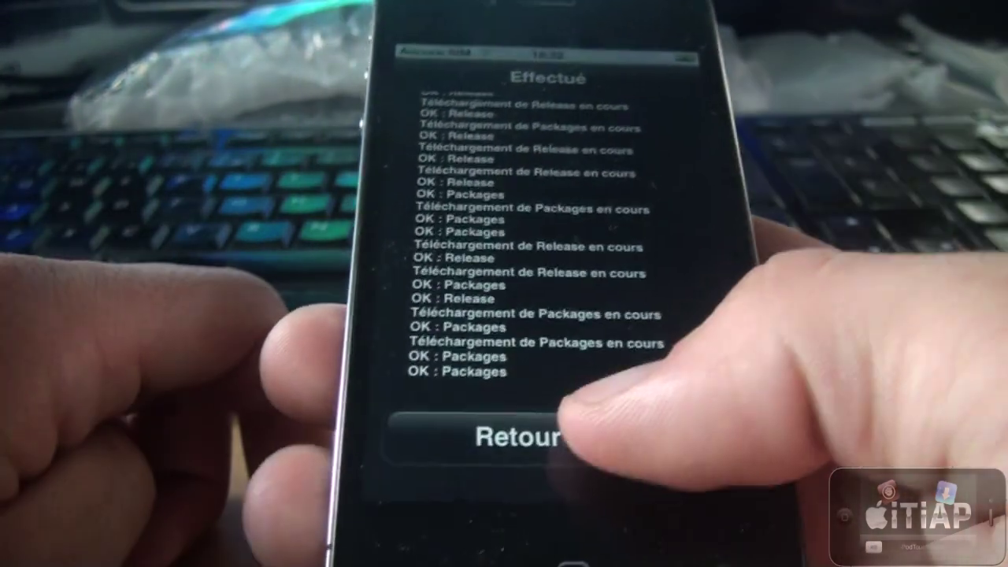
# Step: Return to Cydia and open the iTiAP Colors III HD package in the Dup1993 source
pyautogui.click(544, 434)
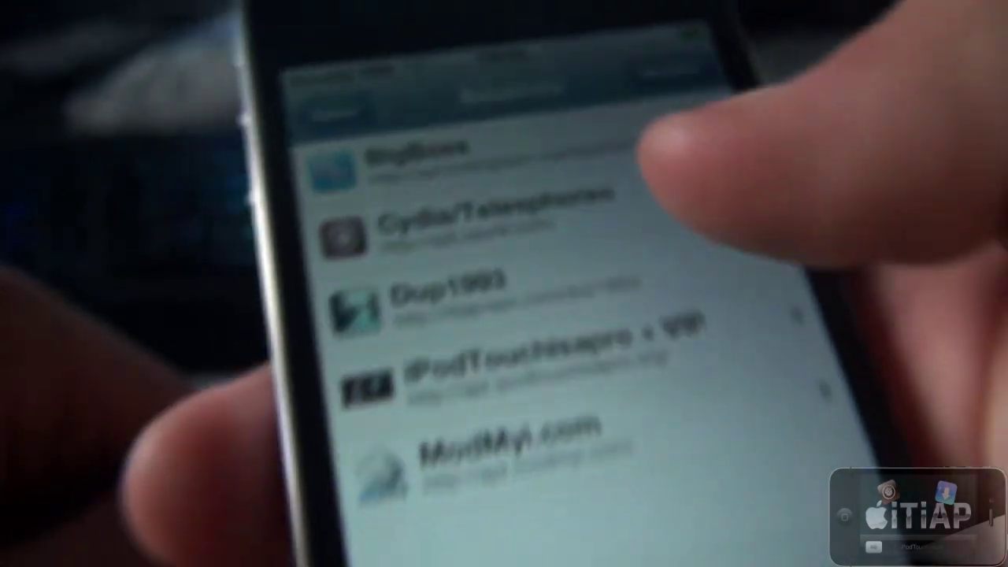
pyautogui.click(630, 260)
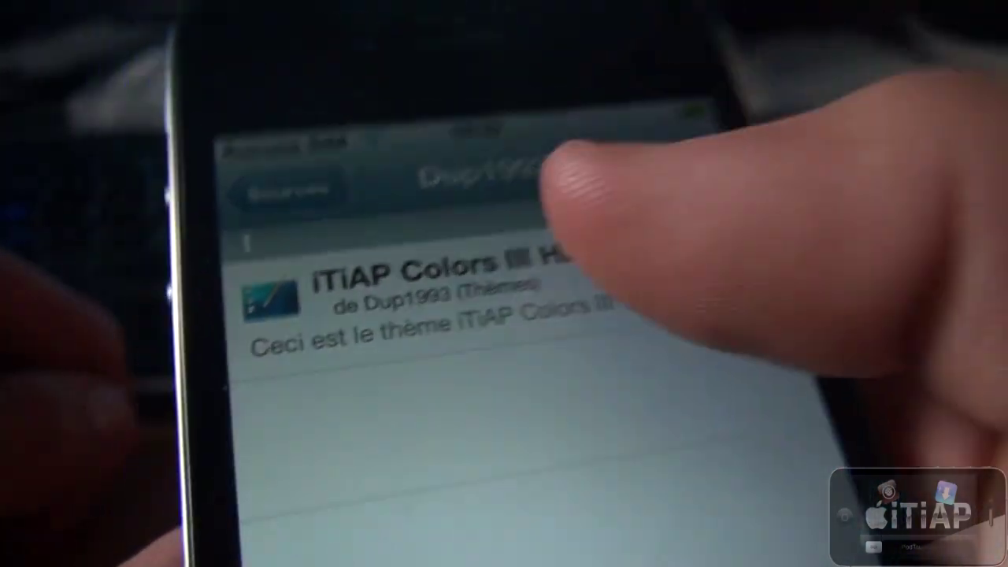
pyautogui.click(441, 236)
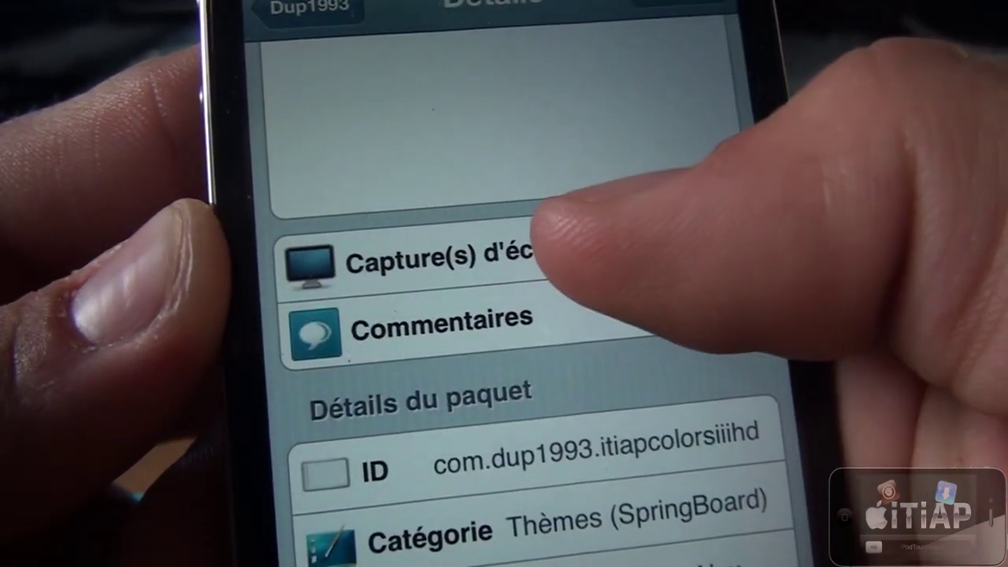
# Step: Browse the package's screenshots and comments, then start installing it
pyautogui.click(543, 252)
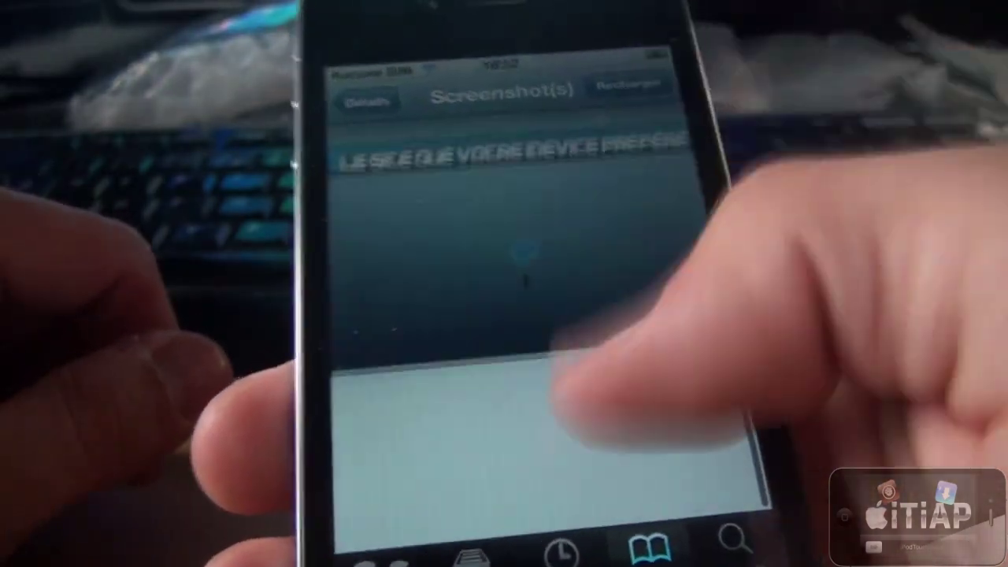
pyautogui.click(366, 102)
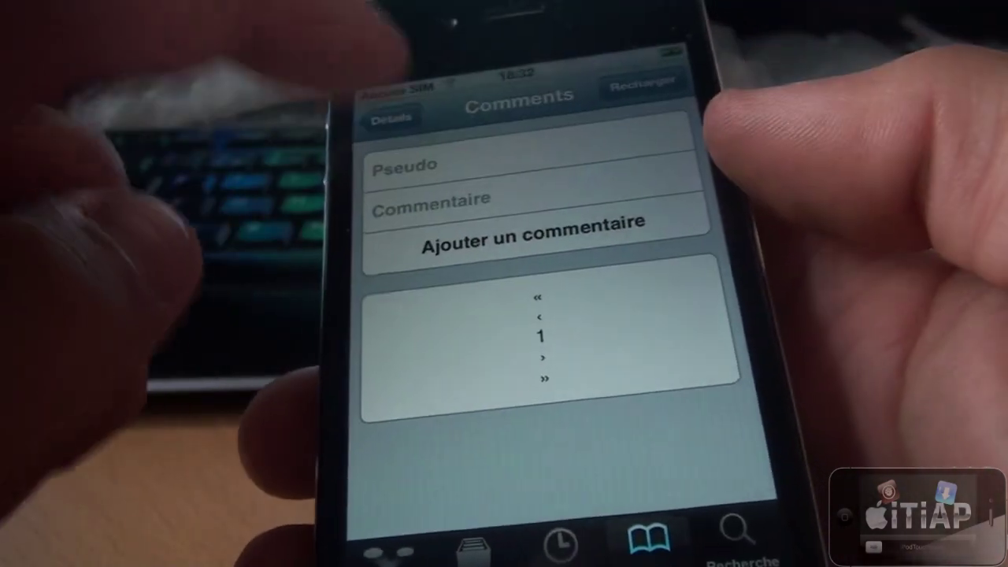
pyautogui.click(416, 93)
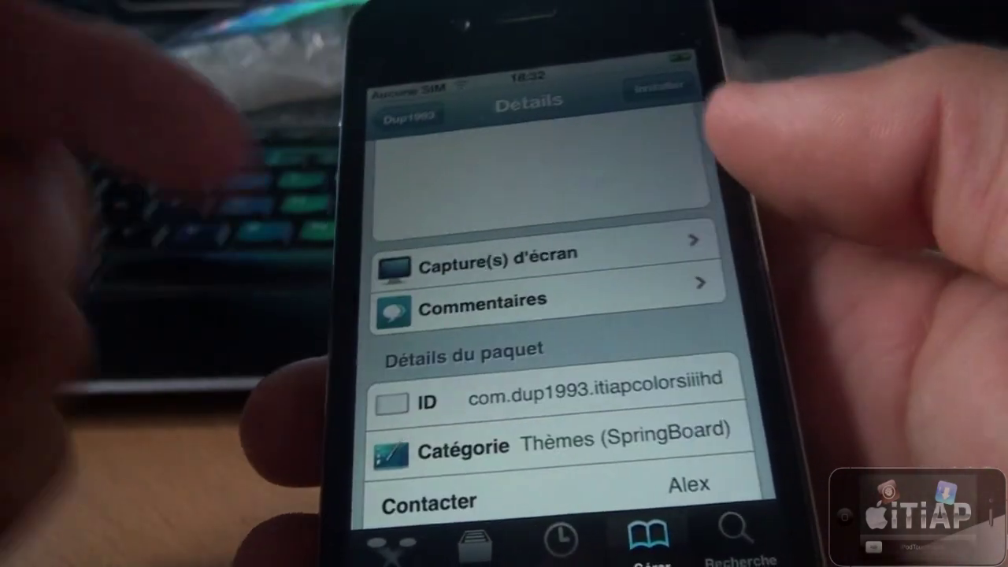
pyautogui.scroll(-3, 552, 315)
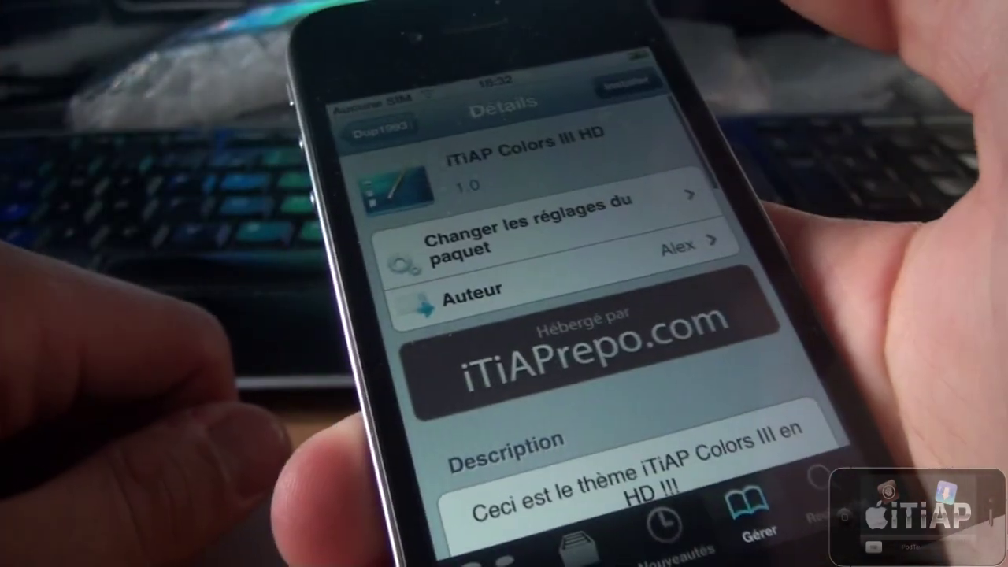
pyautogui.click(627, 82)
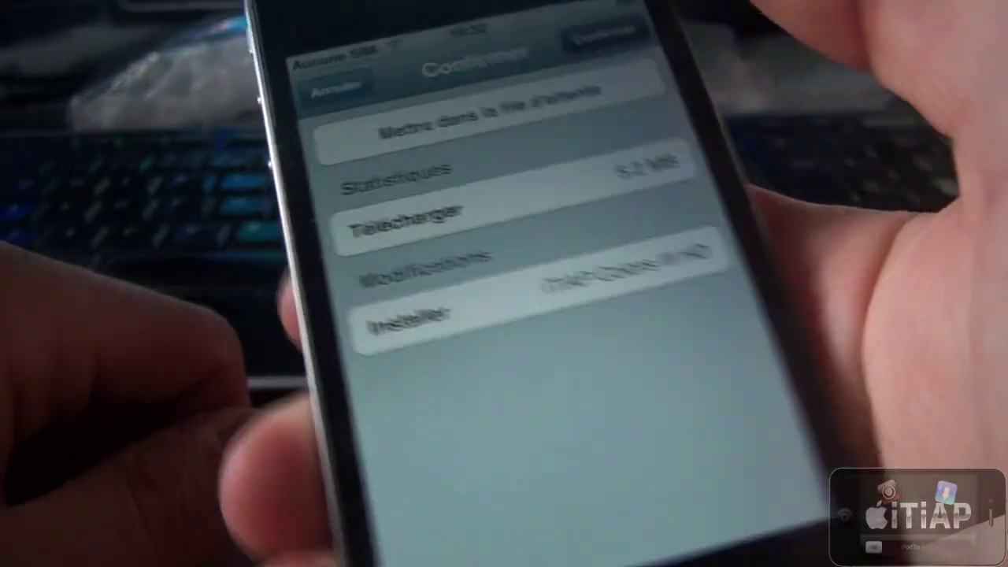
# Step: Confirm installing iTiAP Colors III HD, return to Cydia, and go to the home screen
pyautogui.click(609, 39)
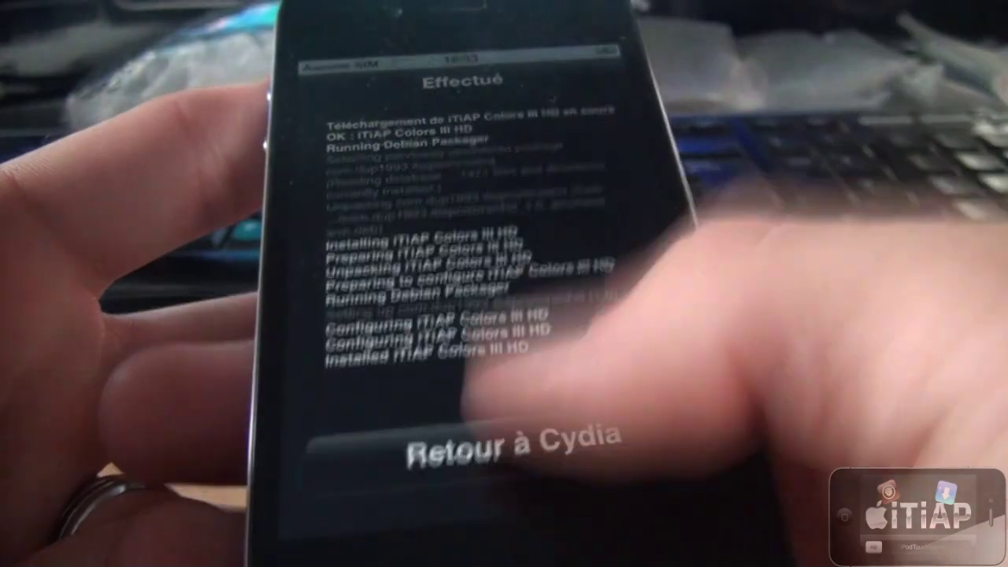
pyautogui.click(507, 461)
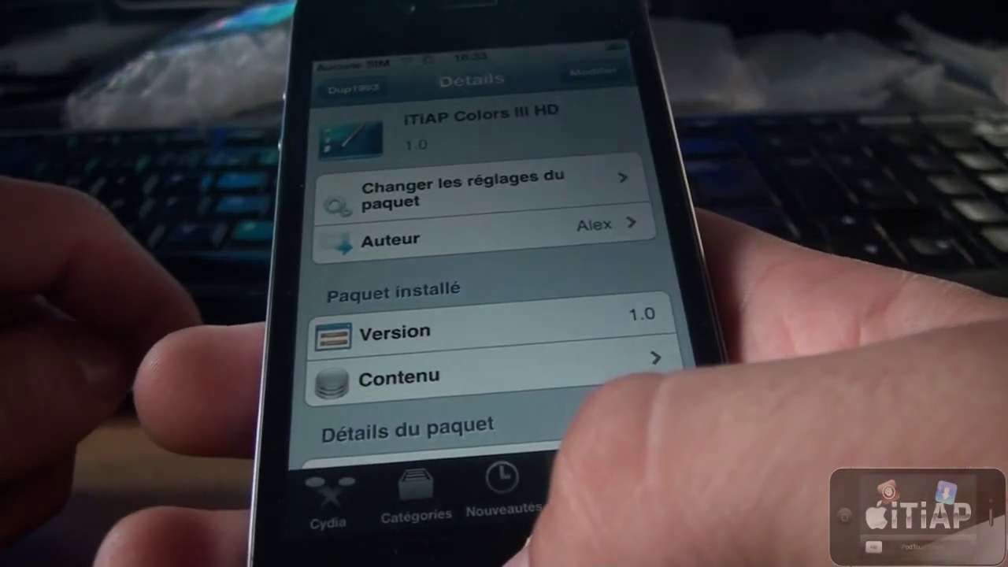
pyautogui.press('super')
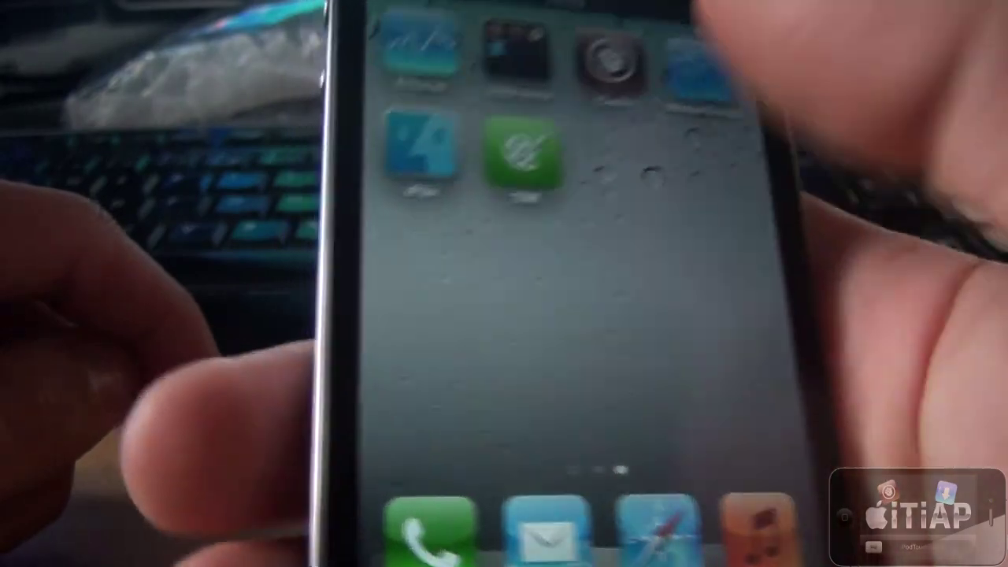
# Step: Enable iTiAP Colors III HD in WinterBoard and respring to apply it
pyautogui.click(512, 158)
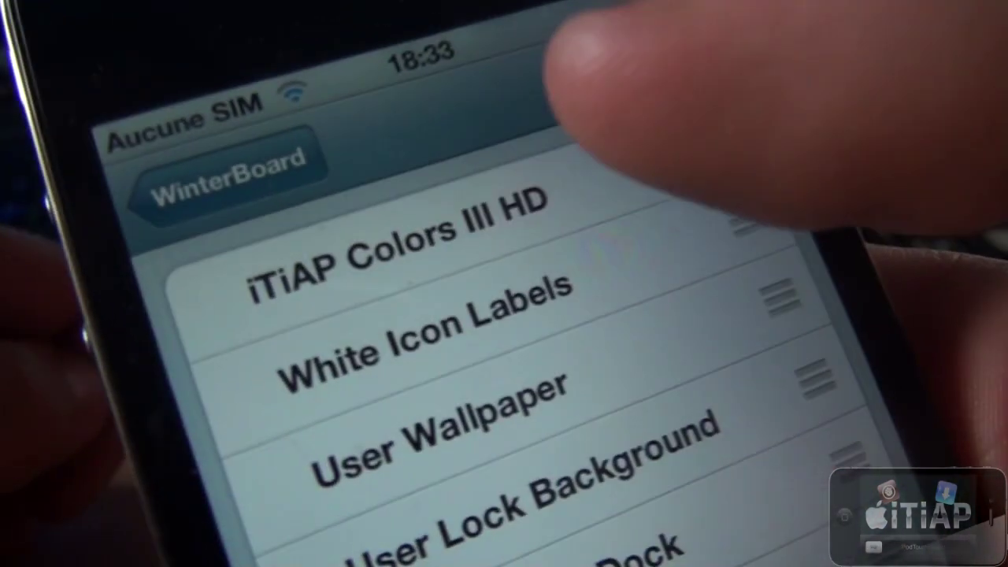
pyautogui.click(473, 146)
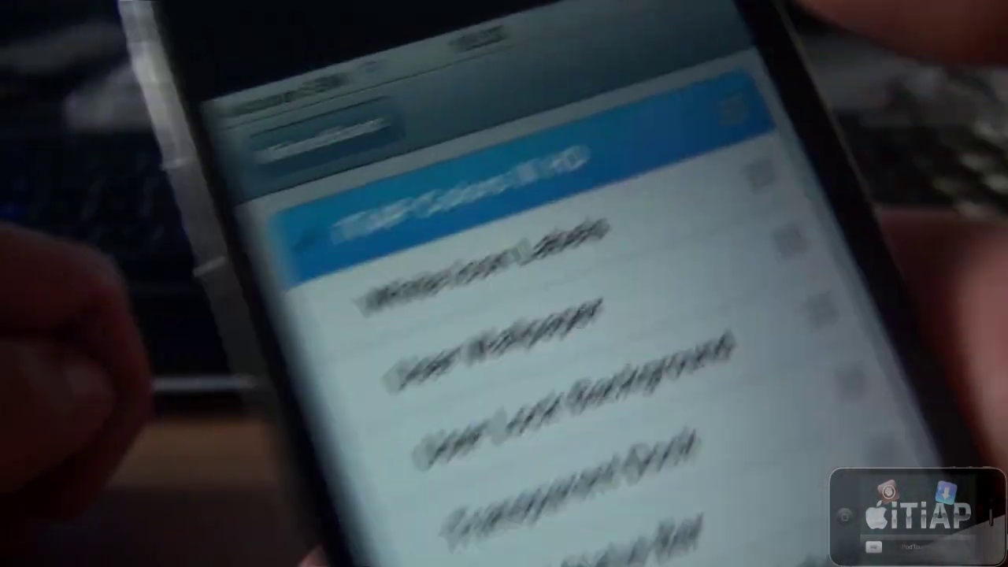
pyautogui.click(304, 150)
pyautogui.press('super')
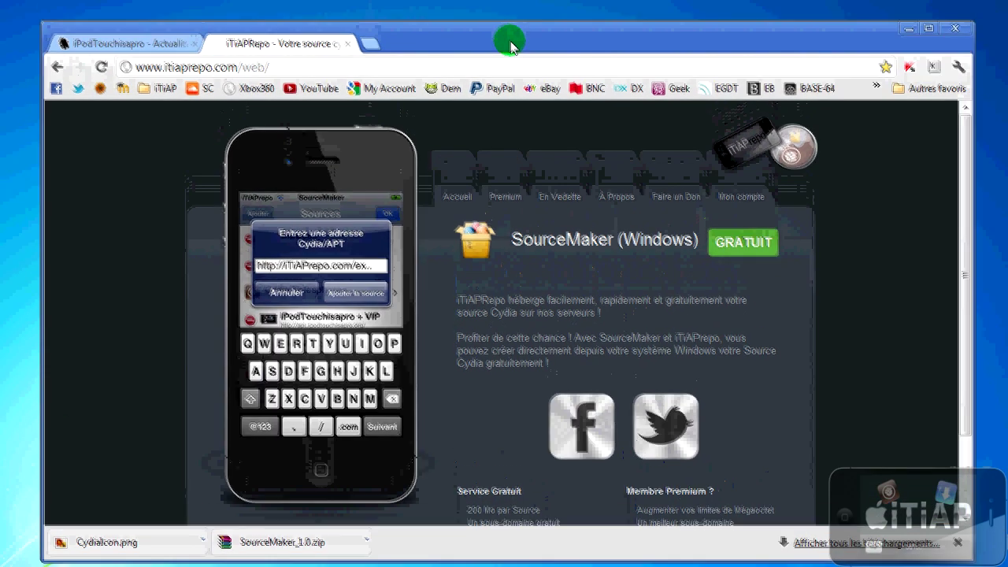
# Step: Open the Cyder 2 page from the iPodTouchisapro download centre
pyautogui.click(165, 39)
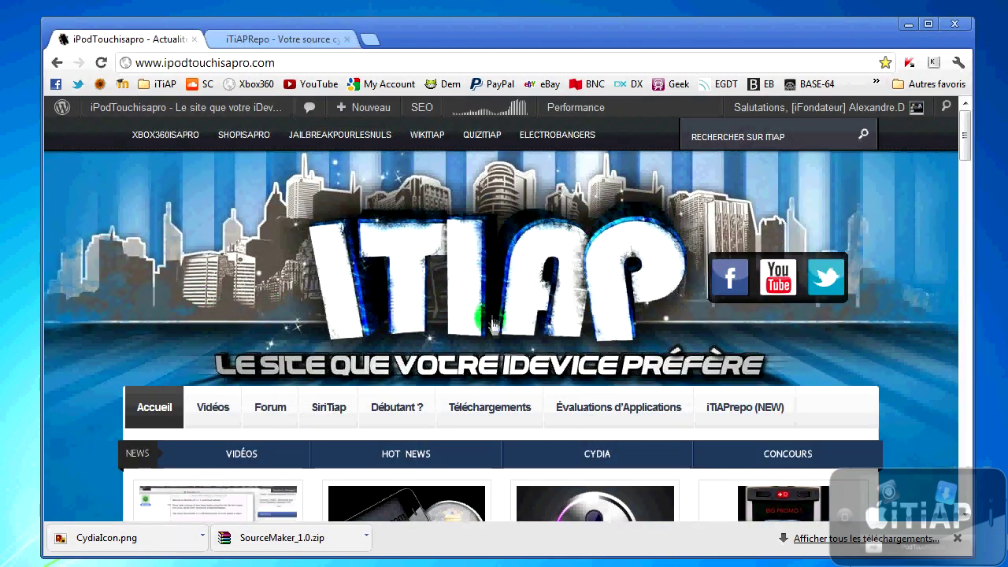
pyautogui.click(499, 424)
pyautogui.scroll(-4, 326, 371)
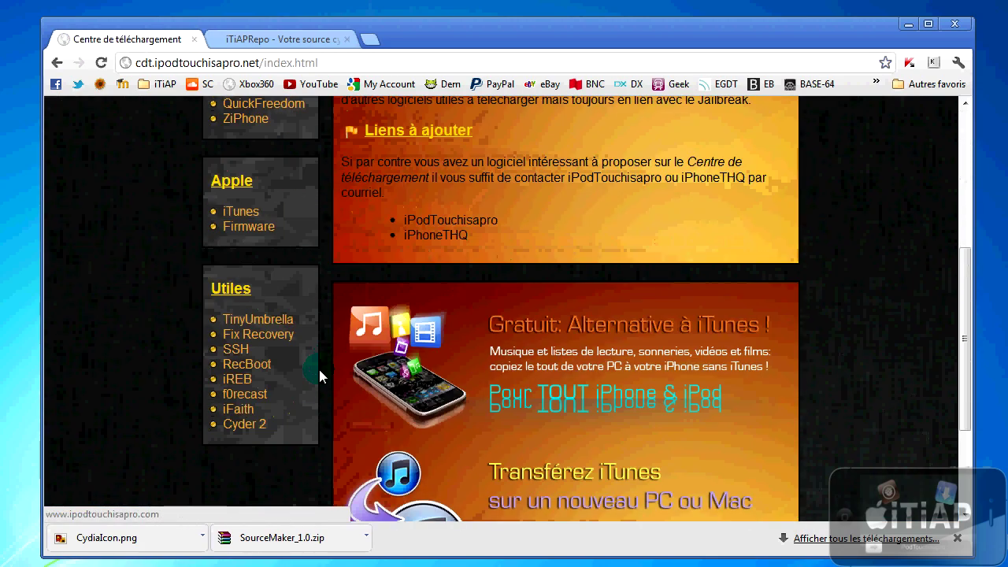
pyautogui.click(256, 431)
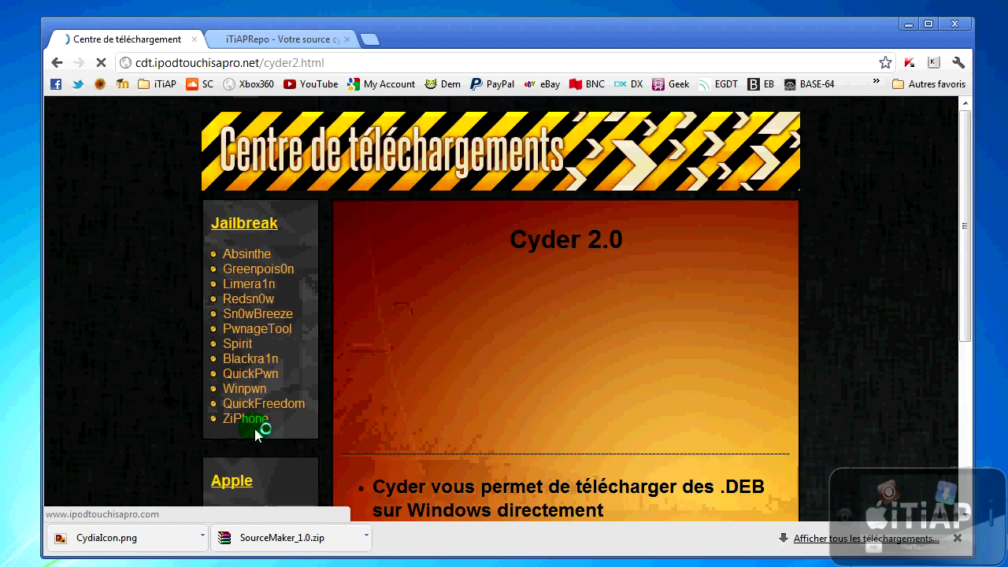
# Step: Save the Windows version cyder2.zip, then minimise Chrome
pyautogui.scroll(-4, 602, 265)
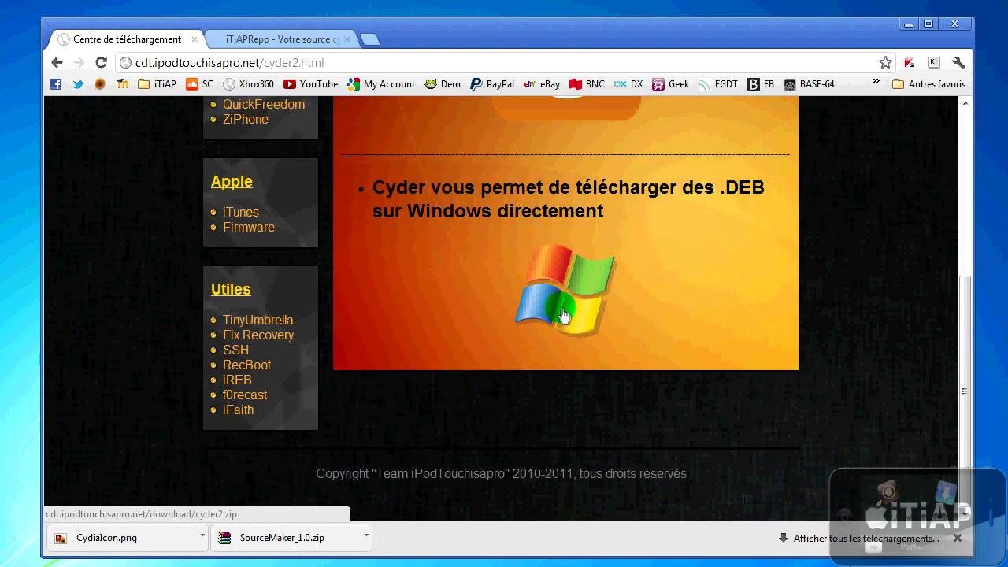
pyautogui.moveTo(416, 189); pyautogui.dragTo(623, 189)
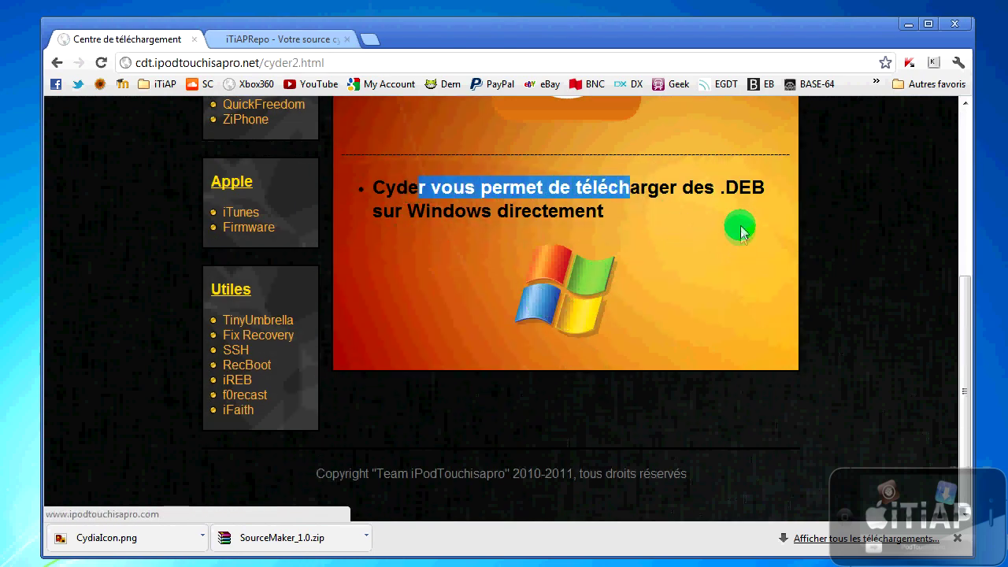
pyautogui.click(660, 218)
pyautogui.click(529, 315)
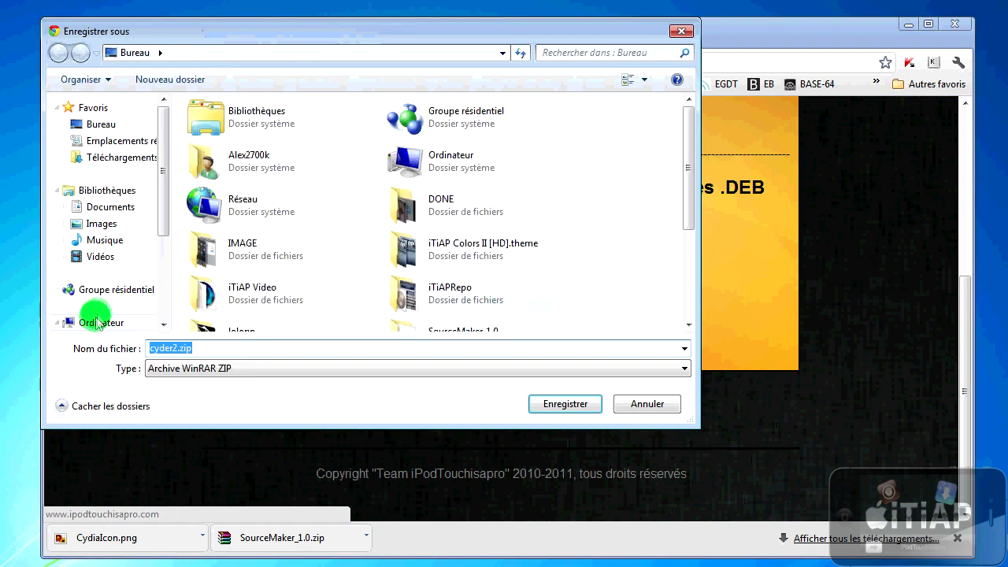
pyautogui.click(535, 405)
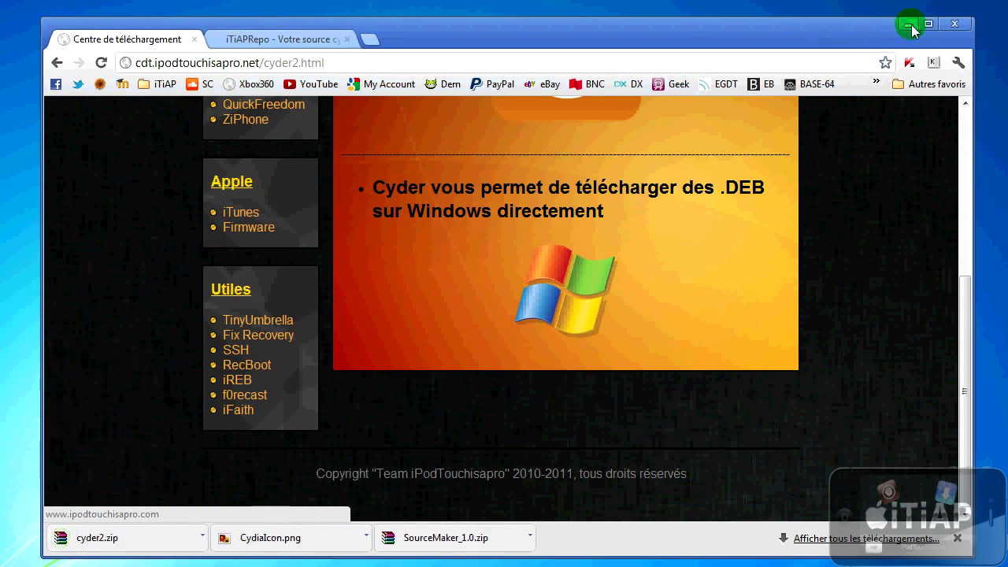
pyautogui.click(908, 23)
# Step: Extract cyder2.zip onto the desktop and place the cyder2 folder in the top row
pyautogui.click(93, 280)
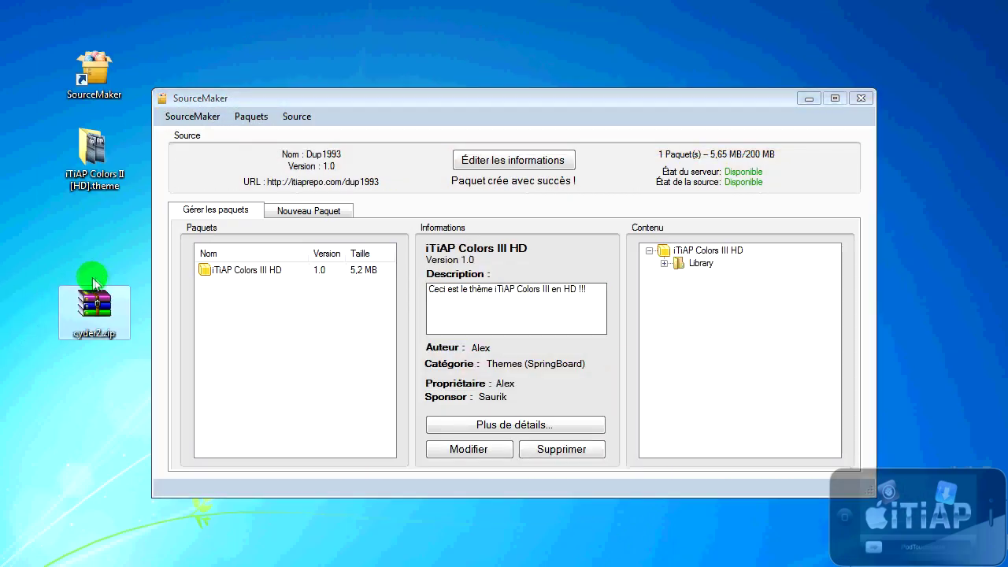
pyautogui.click(812, 98)
pyautogui.rightClick(106, 311)
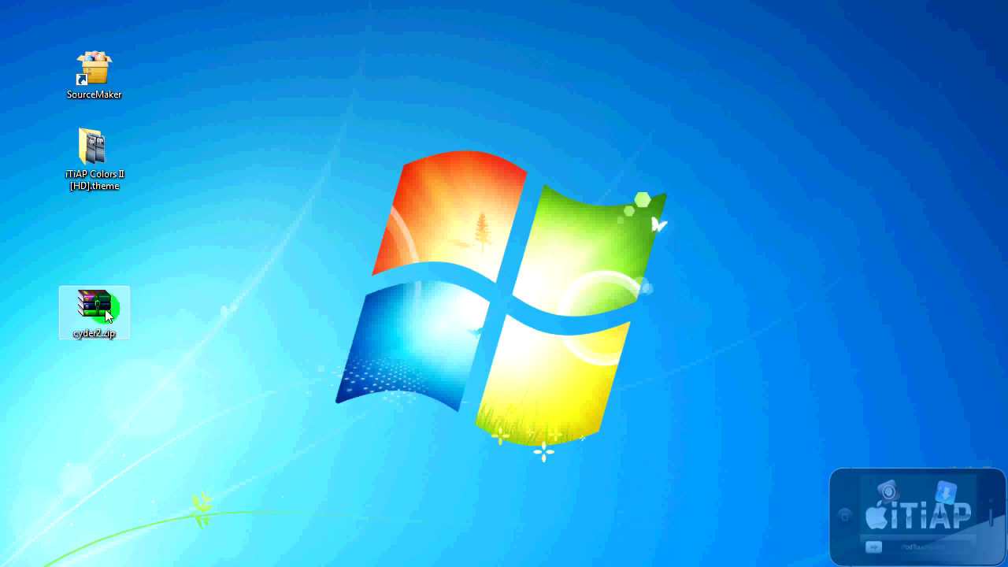
pyautogui.click(145, 360)
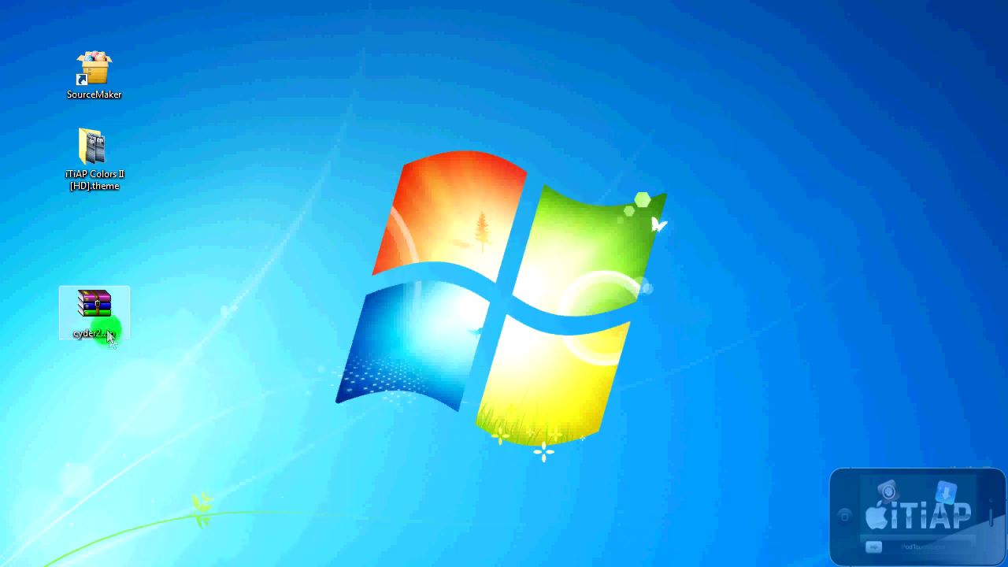
pyautogui.moveTo(139, 244); pyautogui.dragTo(156, 89)
pyautogui.click(116, 165)
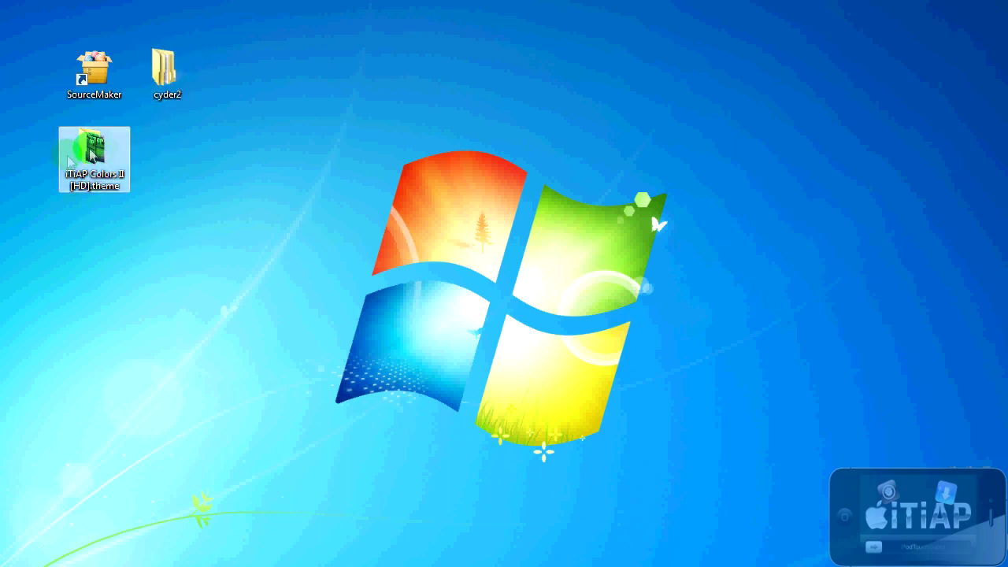
# Step: Launch Cyder2.exe from cyder2\Cyder2, dismissing the ASL.dll and iTunes library errors
pyautogui.doubleClick(175, 77)
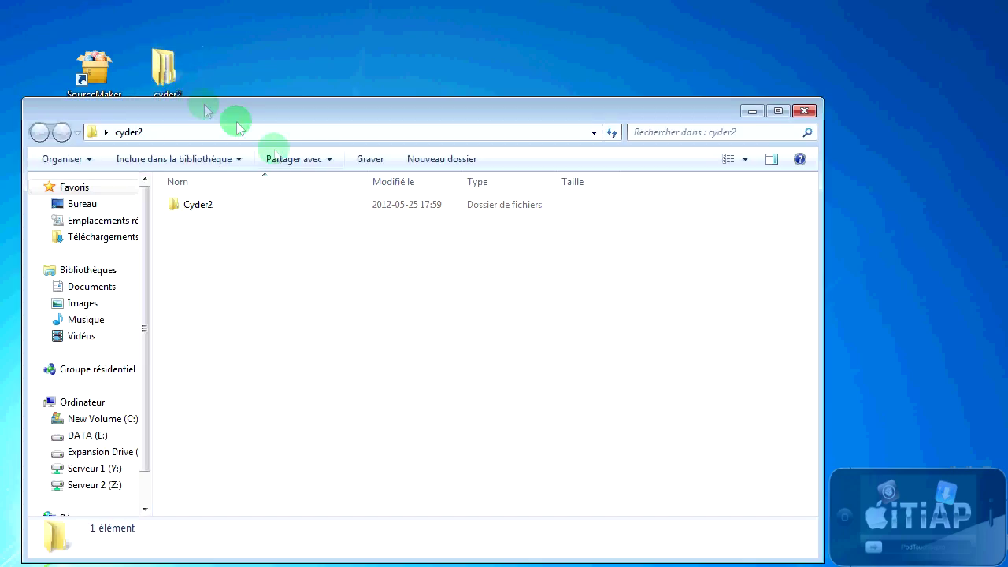
pyautogui.doubleClick(347, 207)
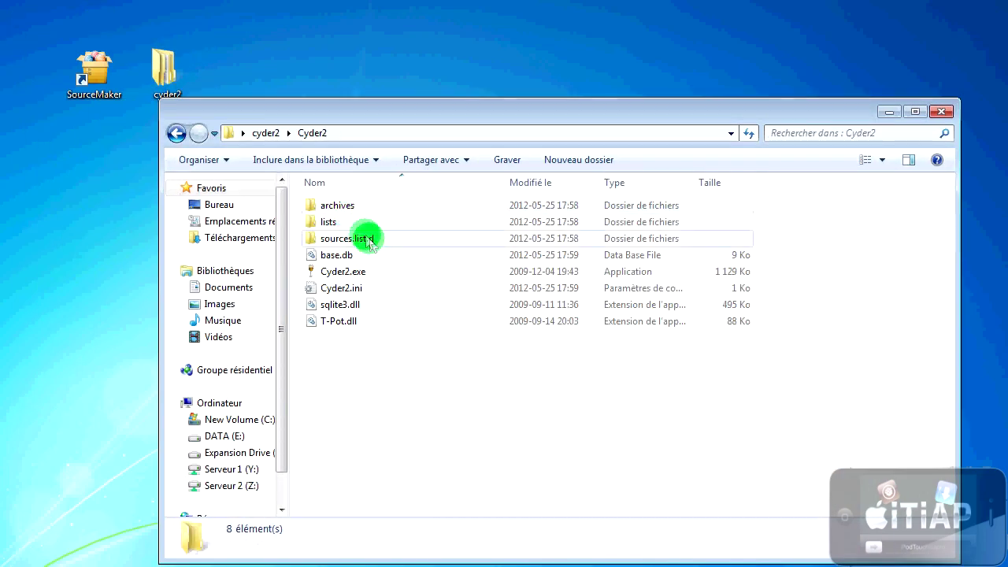
pyautogui.click(339, 275)
pyautogui.doubleClick(339, 275)
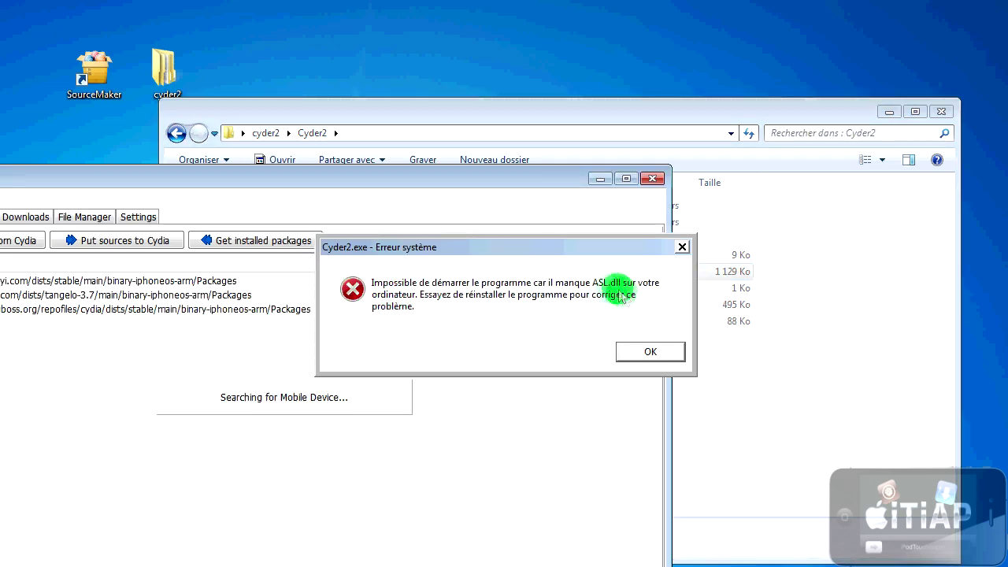
pyautogui.click(650, 354)
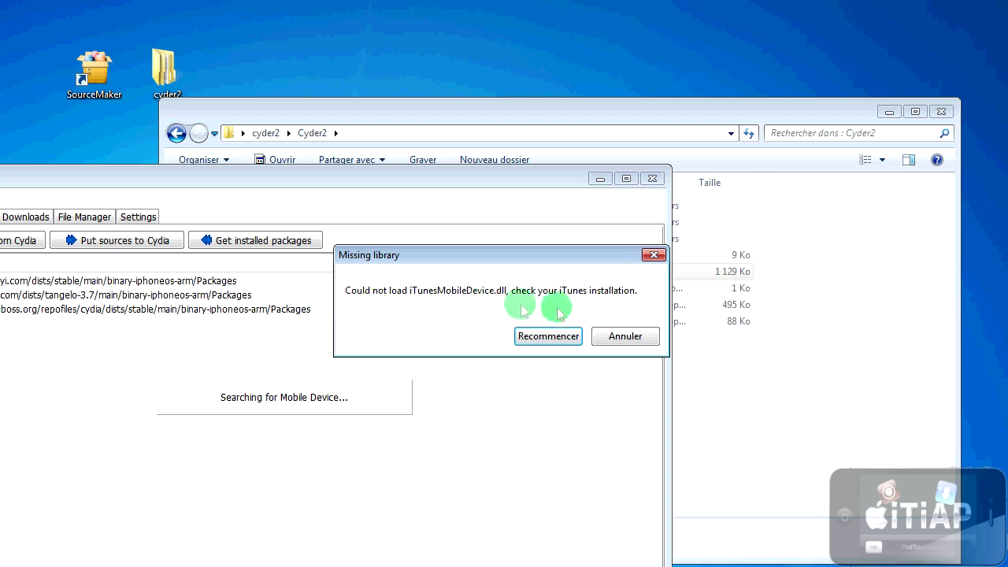
pyautogui.click(615, 336)
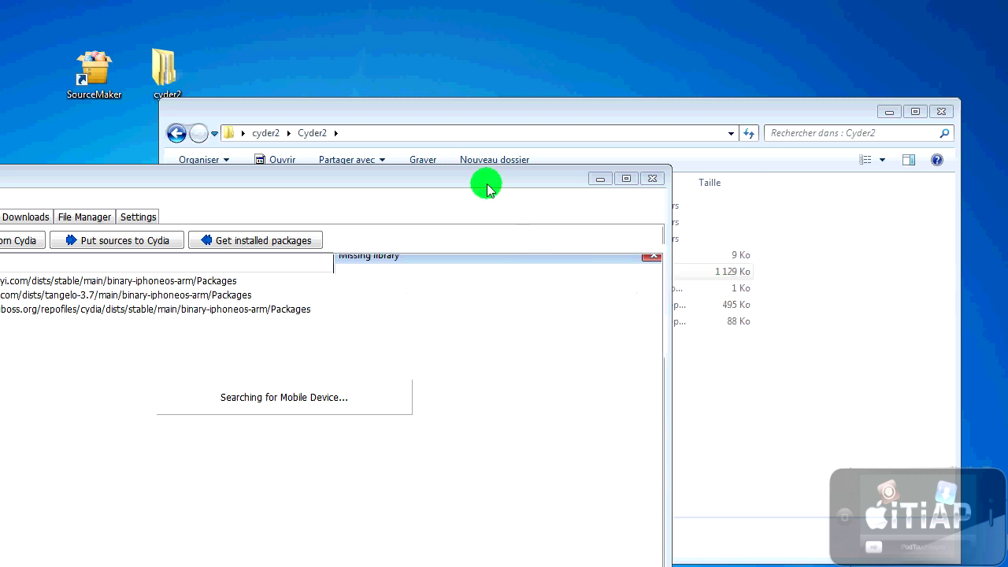
pyautogui.click(942, 112)
pyautogui.moveTo(443, 156); pyautogui.dragTo(535, 100)
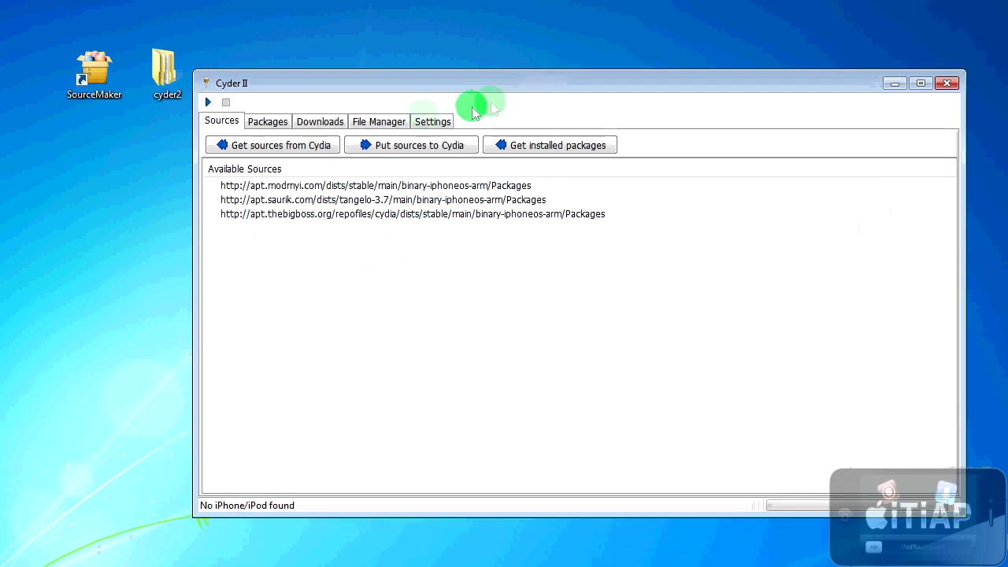
# Step: Review the three existing sources and refresh their package lists
pyautogui.click(389, 187)
pyautogui.click(387, 199)
pyautogui.click(387, 213)
pyautogui.click(384, 185)
pyautogui.click(375, 213)
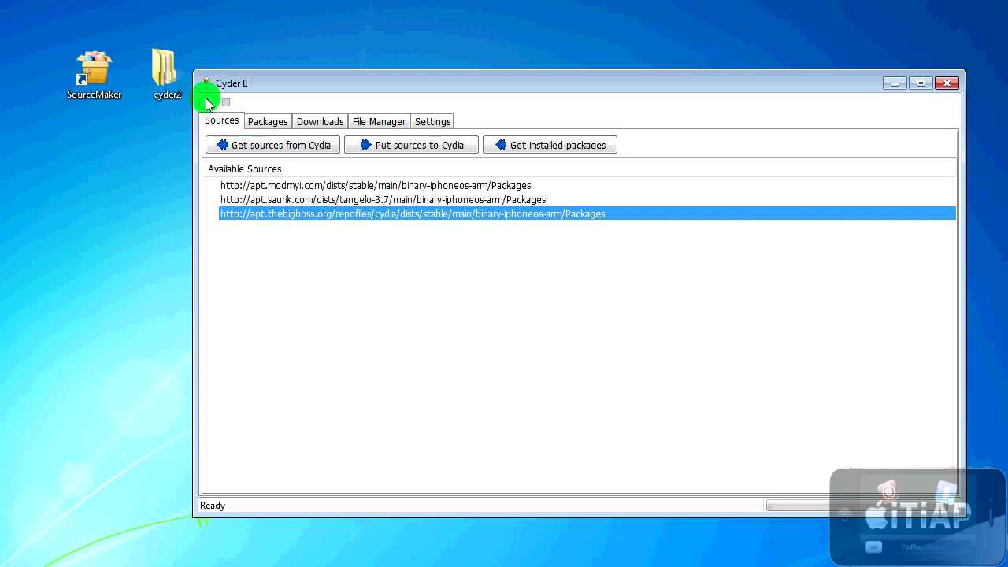
pyautogui.click(209, 103)
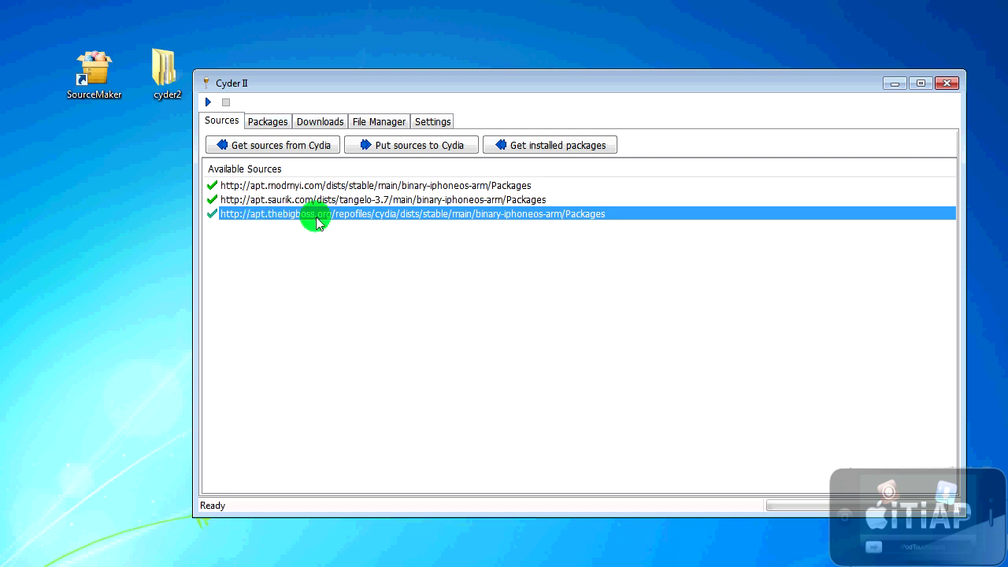
pyautogui.click(254, 240)
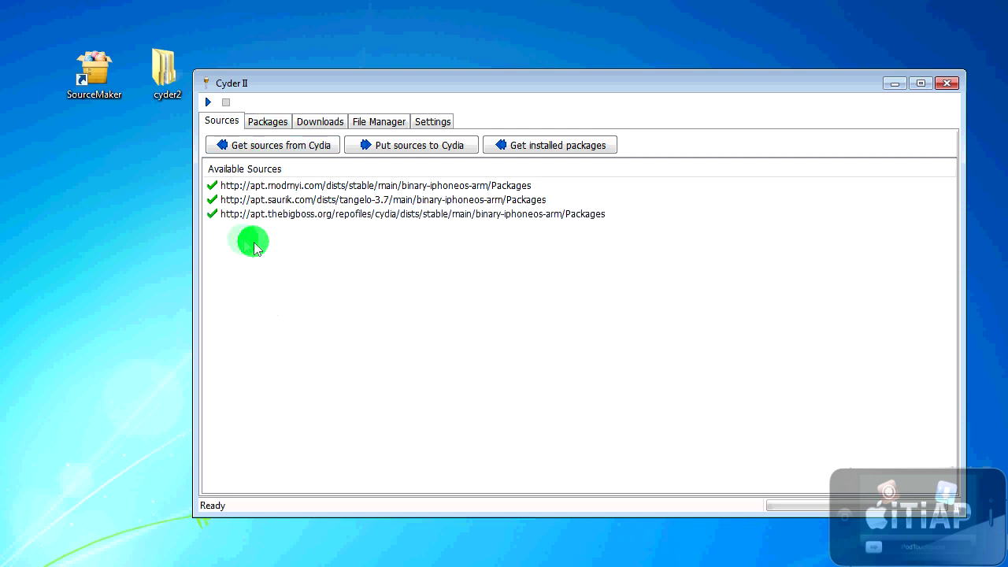
pyautogui.rightClick(286, 249)
pyautogui.click(296, 253)
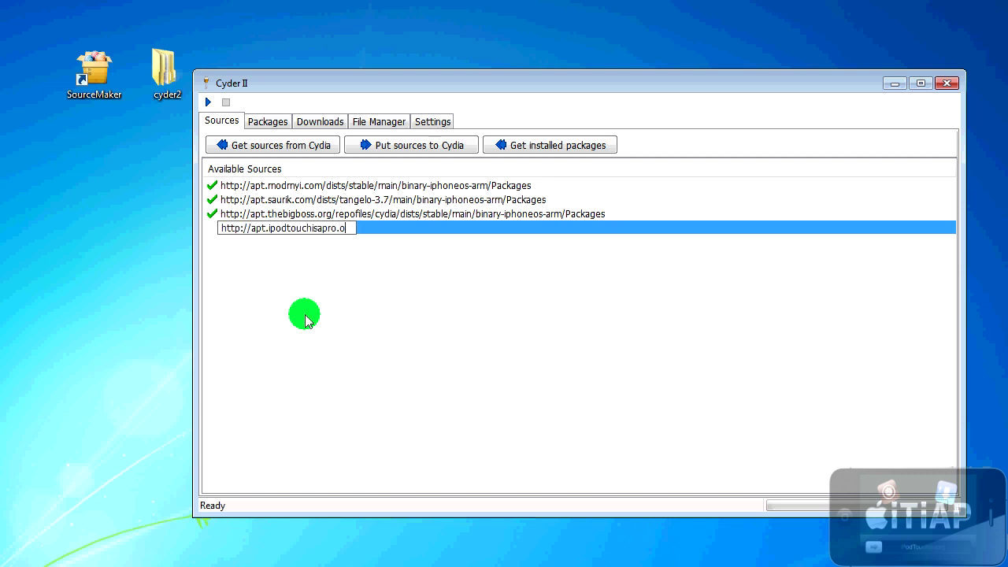
pyautogui.press('Return')
pyautogui.click(208, 102)
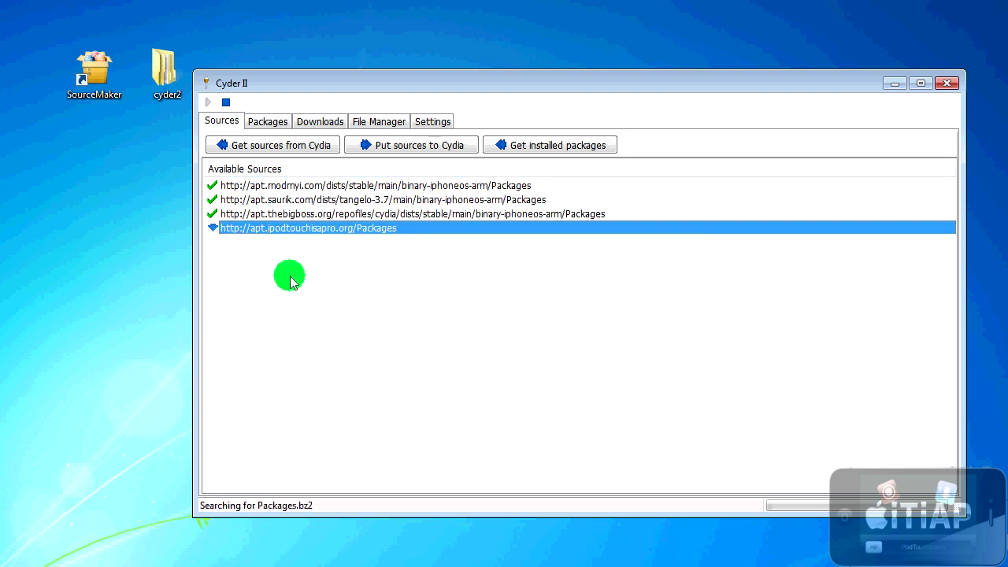
pyautogui.keyDown('ctrl'); pyautogui.click(236, 228); pyautogui.keyUp('ctrl')
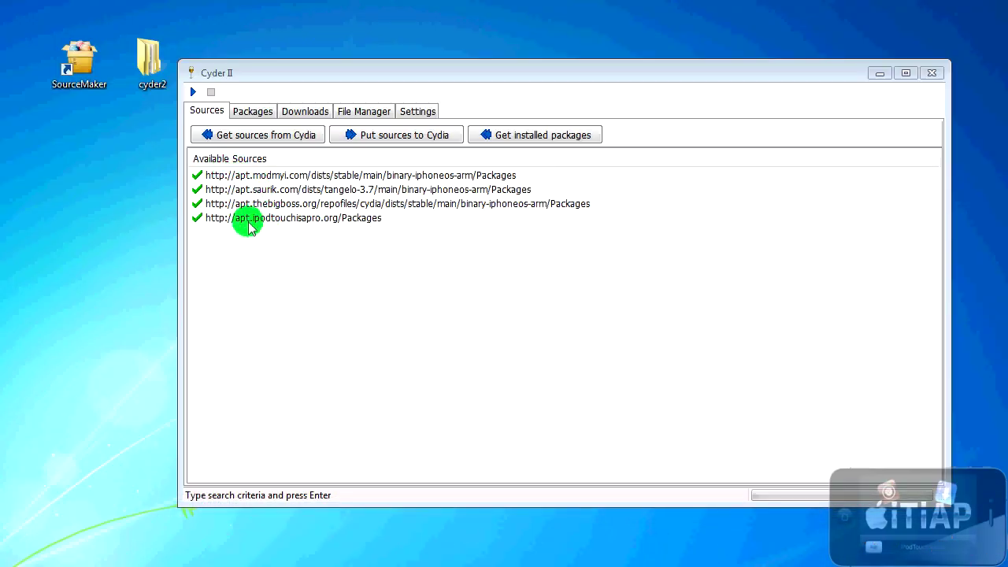
# Step: Filter the Packages list to 'ncsettings' across all sources
pyautogui.click(253, 110)
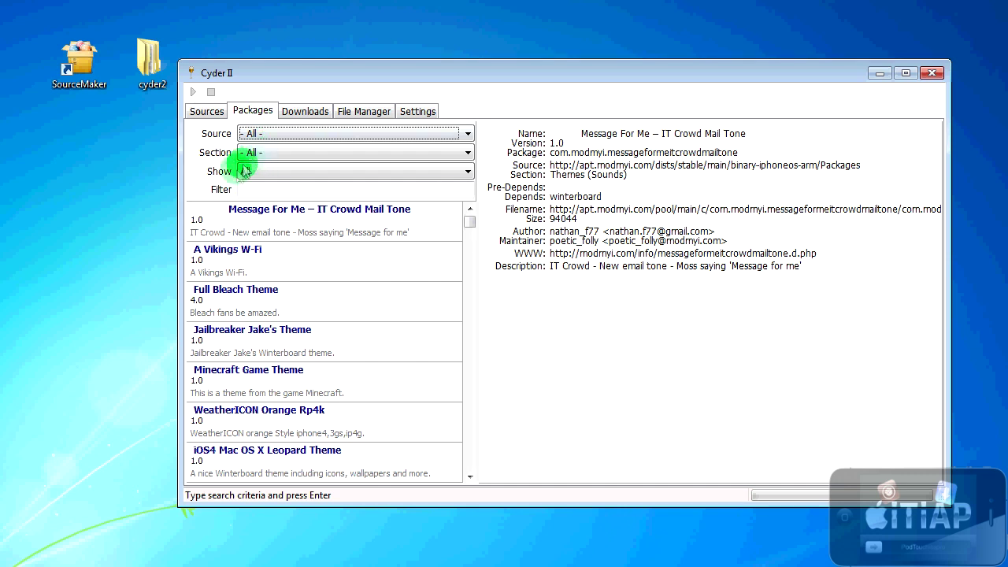
pyautogui.click(262, 135)
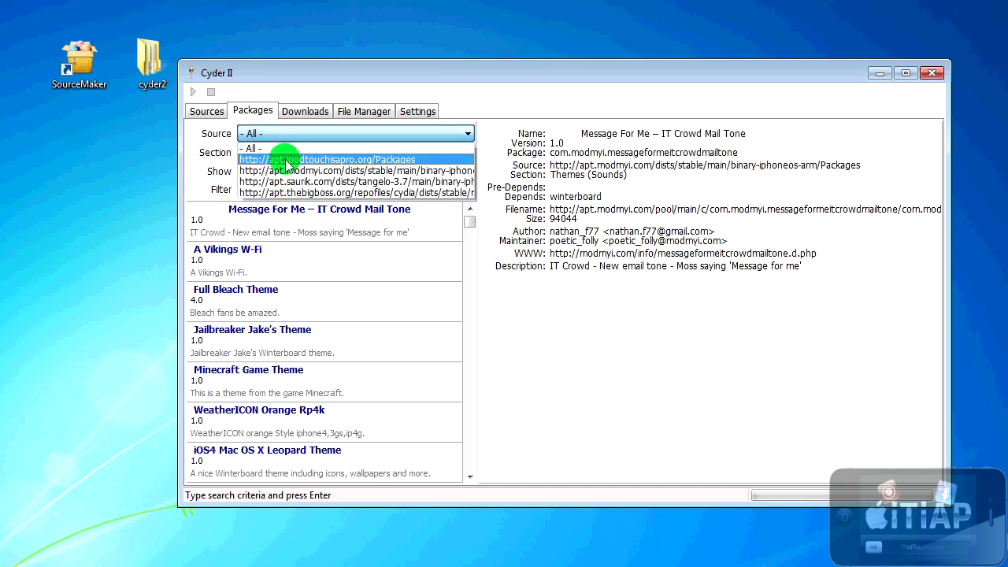
pyautogui.click(283, 192)
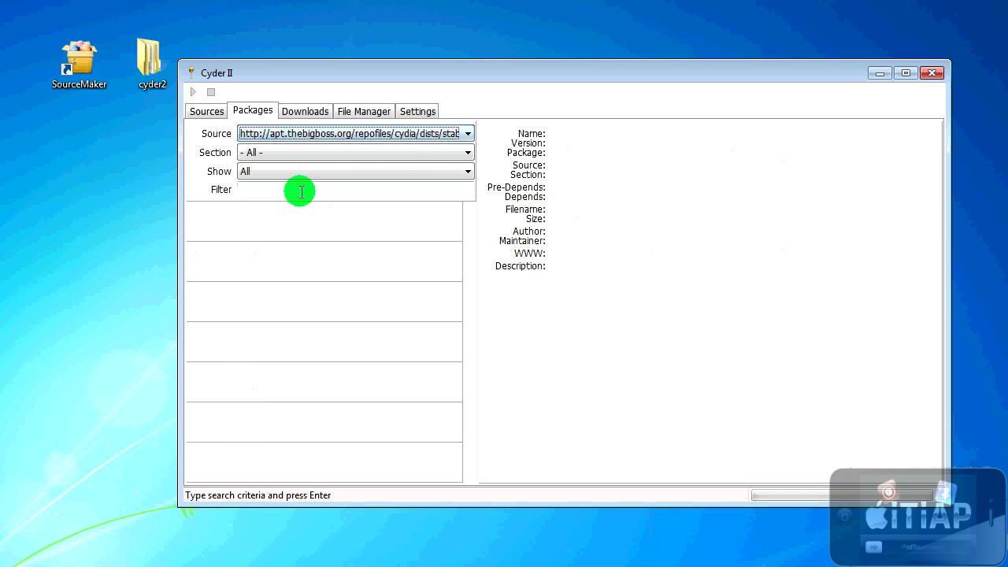
pyautogui.click(304, 137)
pyautogui.click(304, 147)
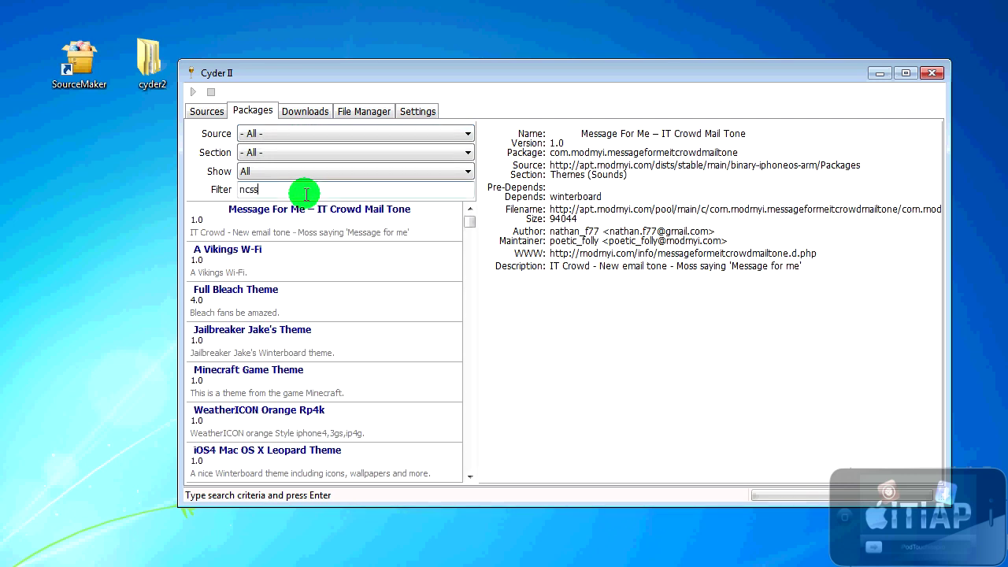
pyautogui.click(306, 193)
pyautogui.write('ncsettings')
pyautogui.press('Return')
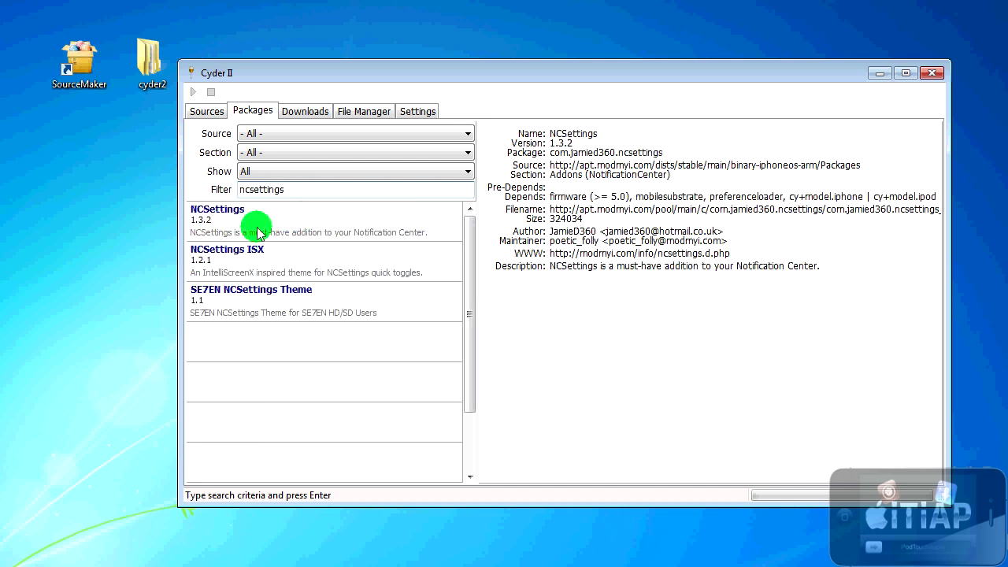
# Step: Download only the NCSettings 1.3.2 package, then open the cyder2 desktop folder
pyautogui.rightClick(210, 230)
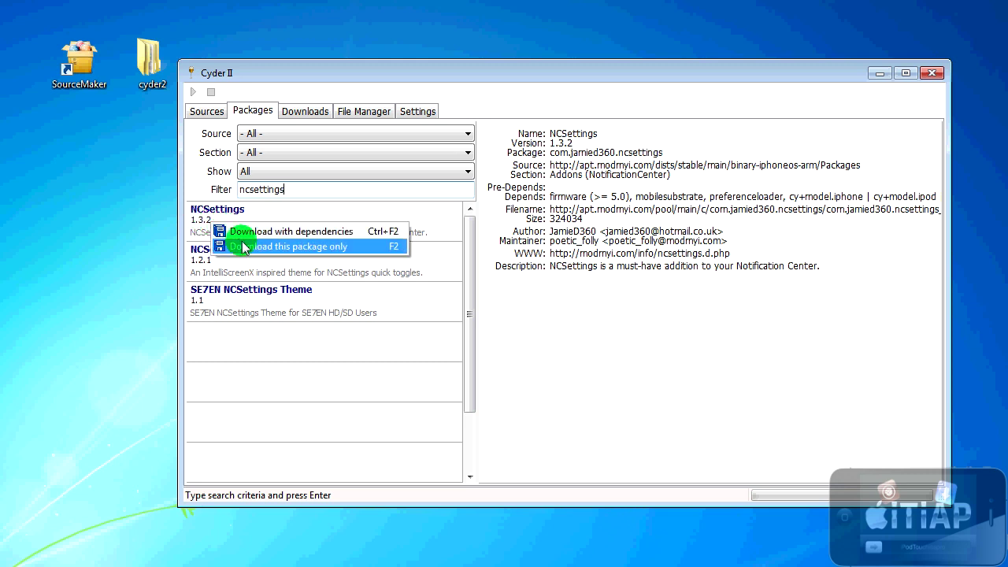
pyautogui.click(346, 247)
pyautogui.click(302, 113)
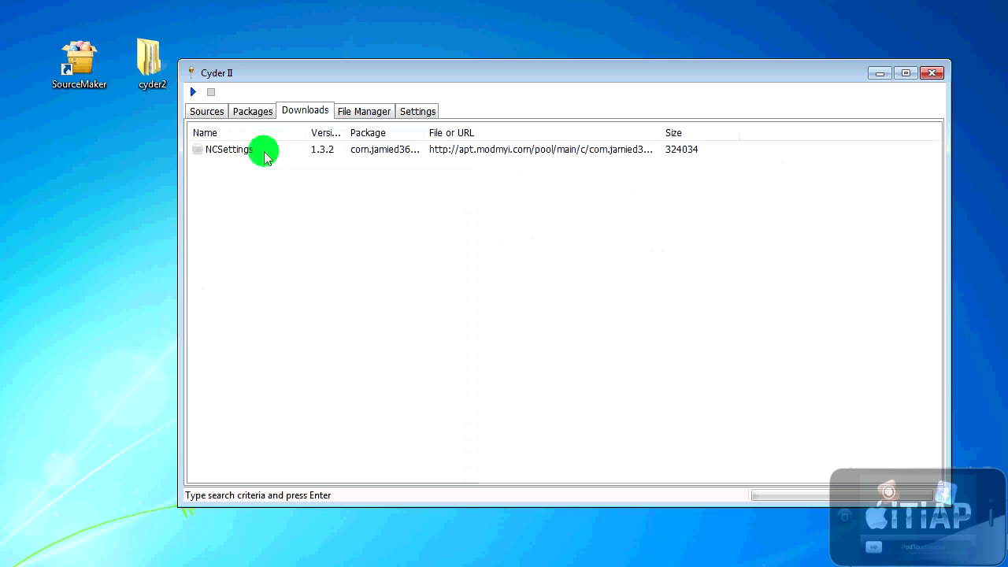
pyautogui.click(327, 150)
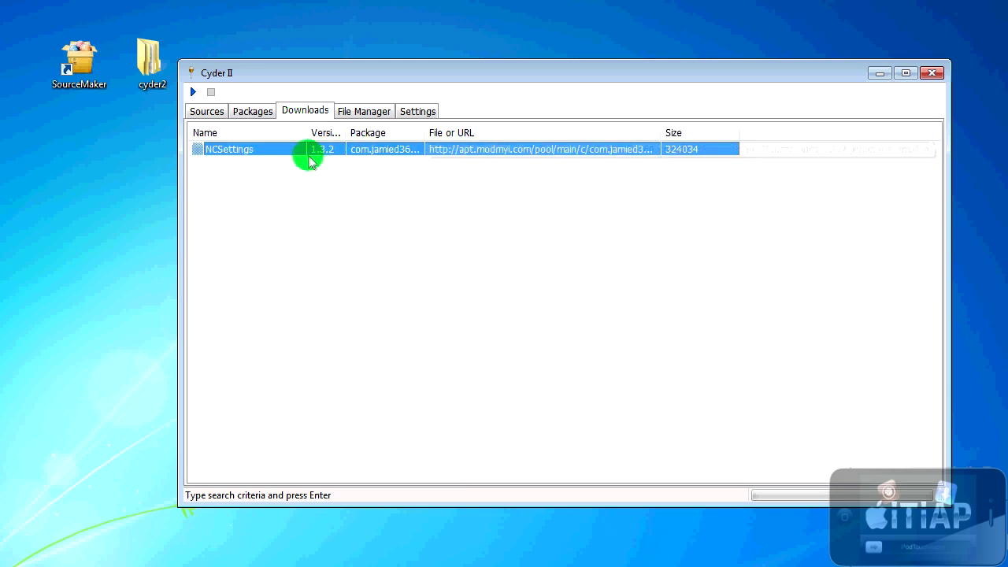
pyautogui.rightClick(284, 154)
pyautogui.click(314, 157)
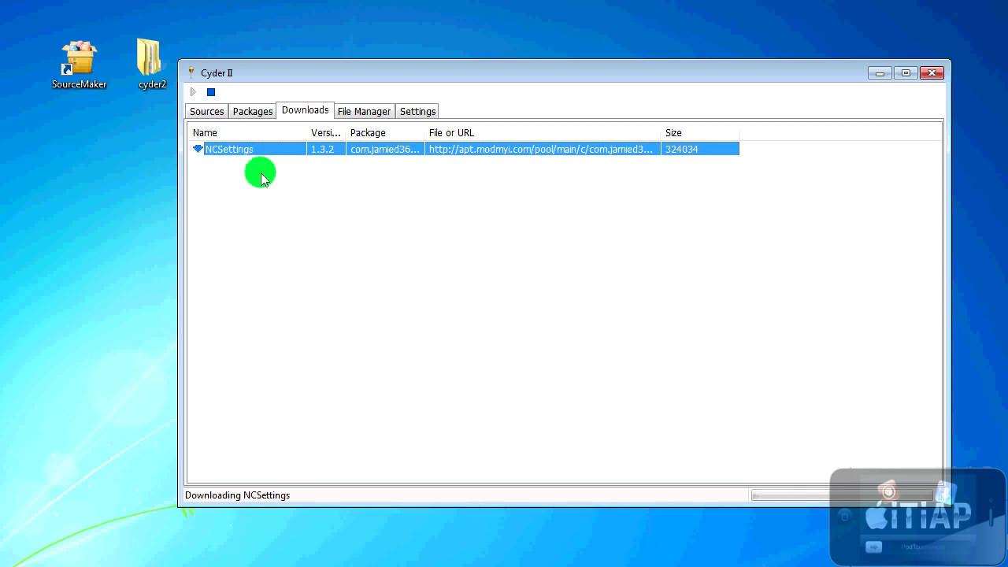
pyautogui.click(226, 169)
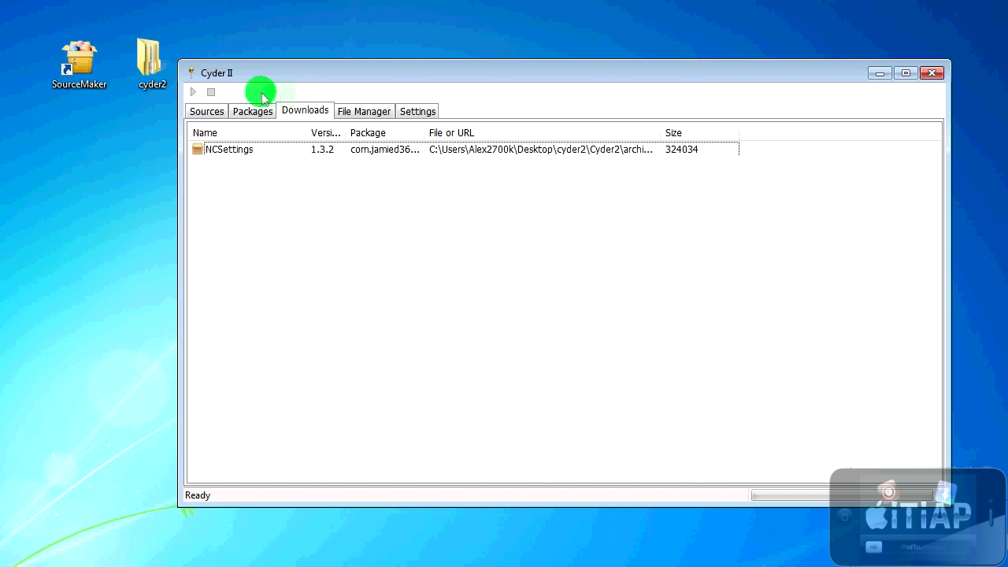
pyautogui.doubleClick(148, 66)
# Step: Move com.jamied360.ncsettings_1.3.2_iphoneos-arm.deb from Cyder2\archives onto the desktop
pyautogui.doubleClick(320, 196)
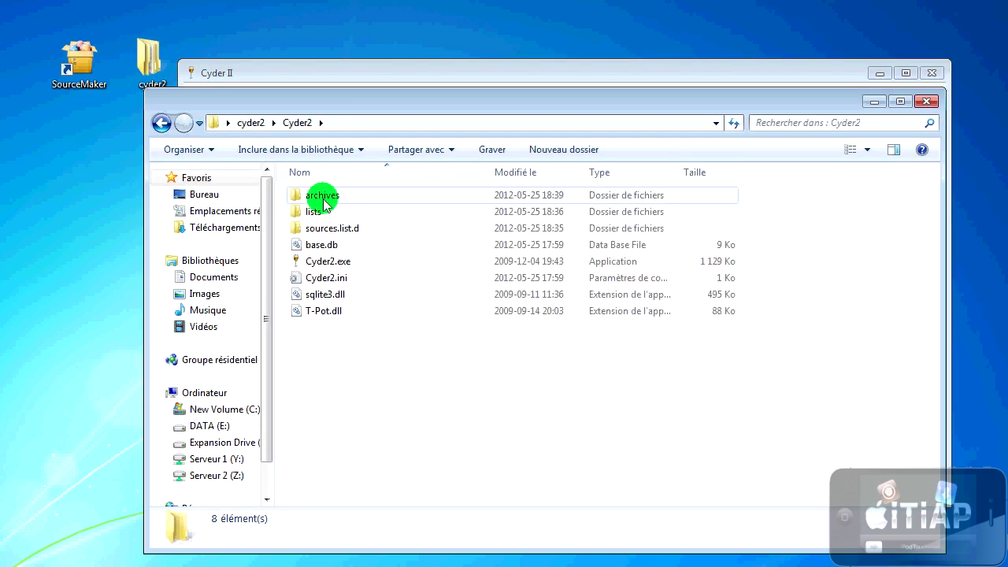
pyautogui.doubleClick(326, 196)
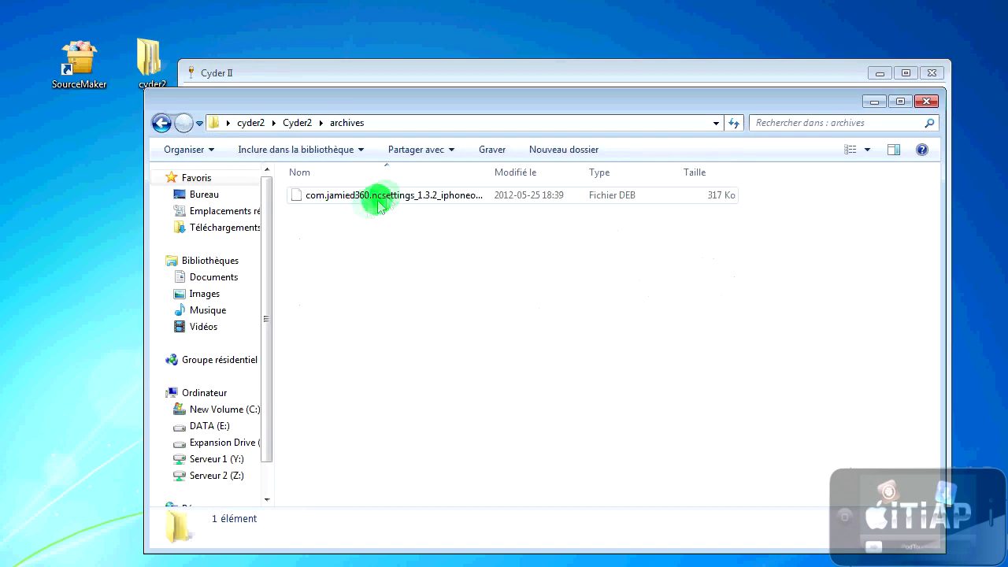
pyautogui.click(386, 197)
pyautogui.doubleClick(491, 172)
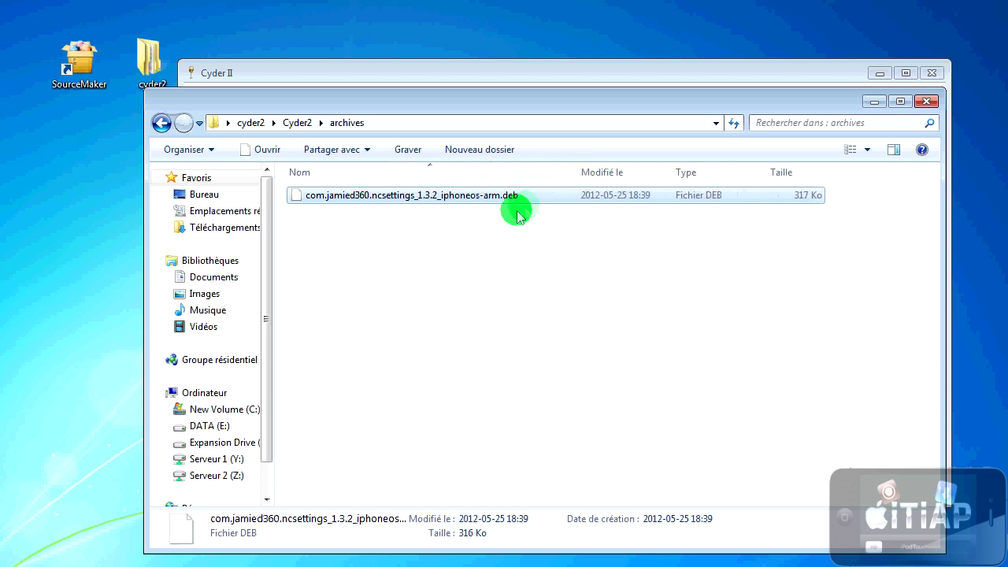
pyautogui.moveTo(444, 197); pyautogui.dragTo(103, 192)
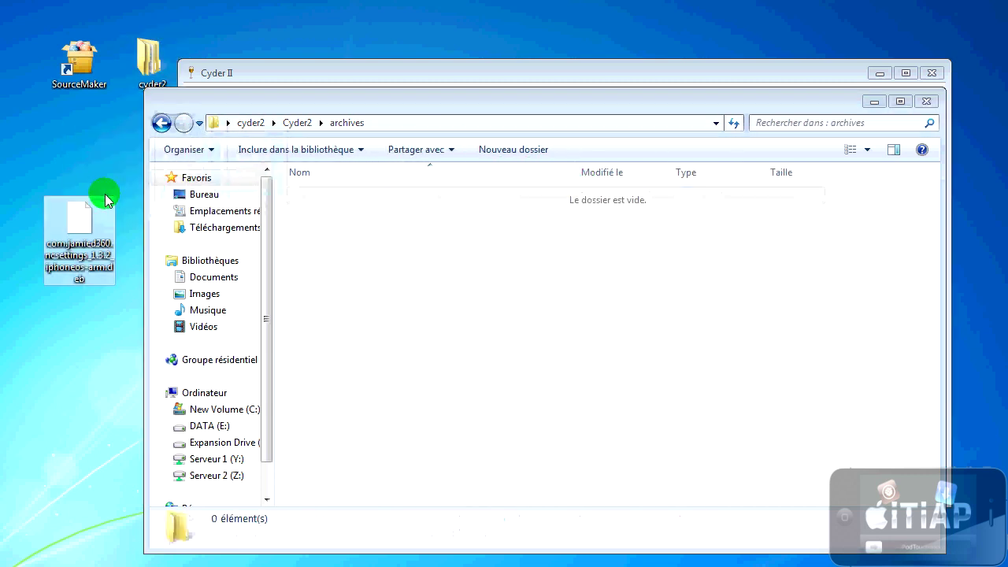
# Step: Close the archives window and Cyder II, returning to SourceMaker
pyautogui.click(926, 101)
pyautogui.click(932, 72)
pyautogui.click(172, 79)
pyautogui.doubleClick(172, 78)
pyautogui.click(80, 138)
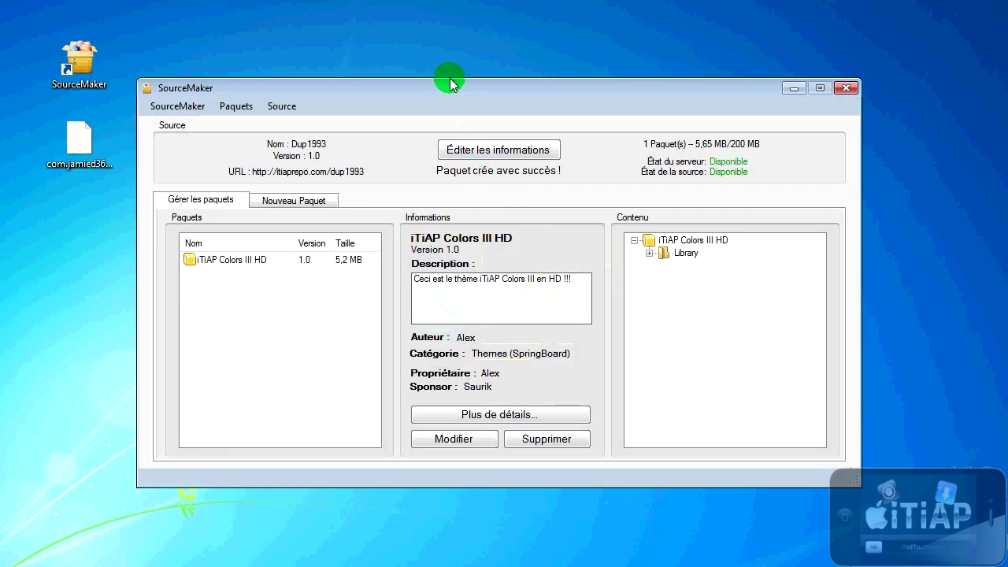
pyautogui.moveTo(449, 79); pyautogui.dragTo(441, 45)
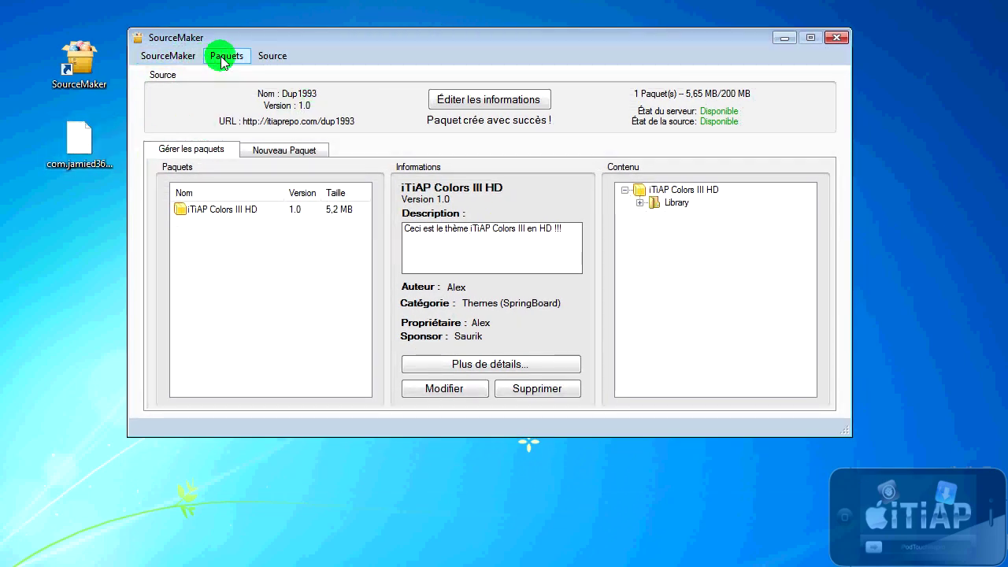
# Step: Load the NCSettings .deb from the desktop into a new SourceMaker package
pyautogui.click(284, 150)
pyautogui.click(233, 56)
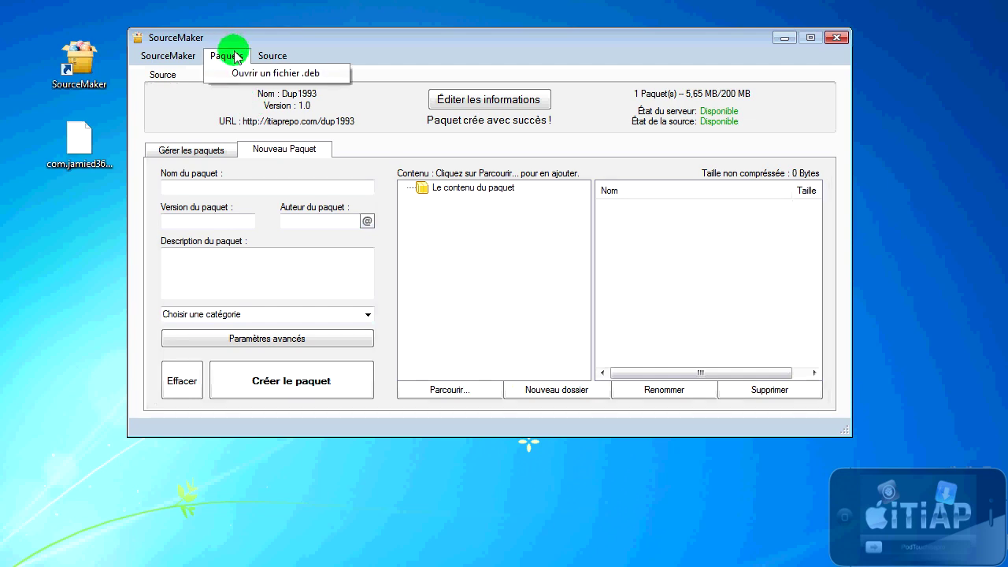
pyautogui.click(247, 73)
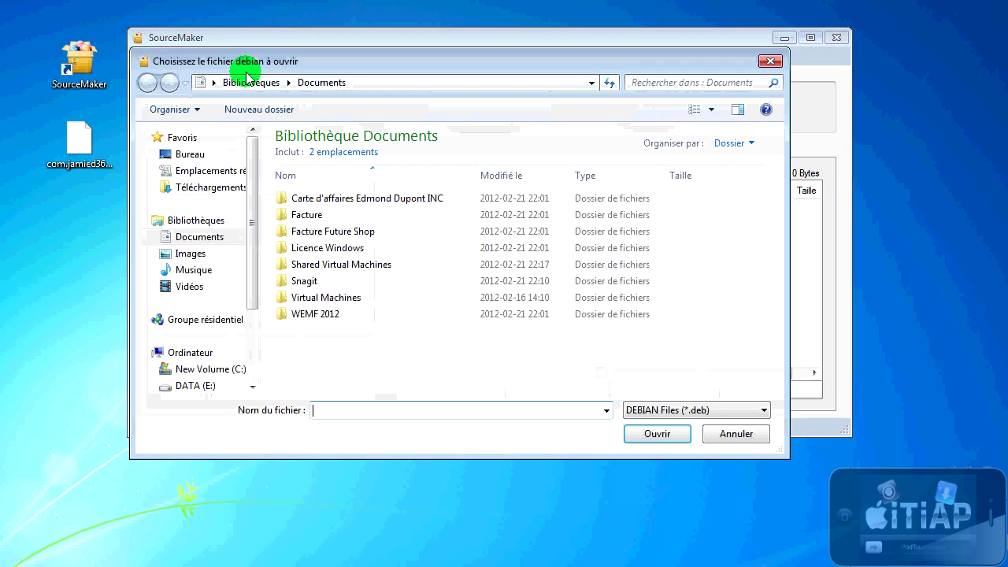
pyautogui.click(190, 153)
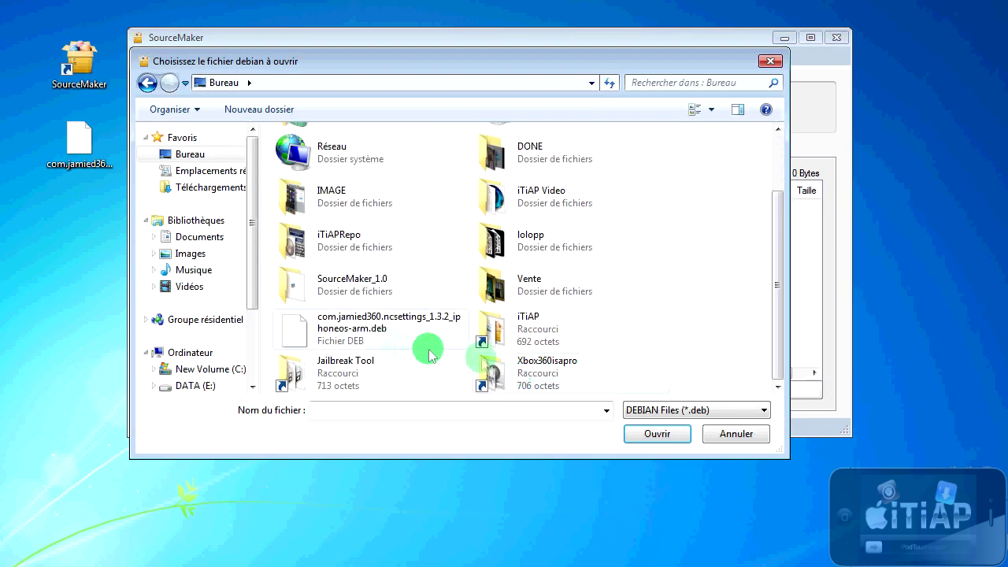
pyautogui.doubleClick(337, 328)
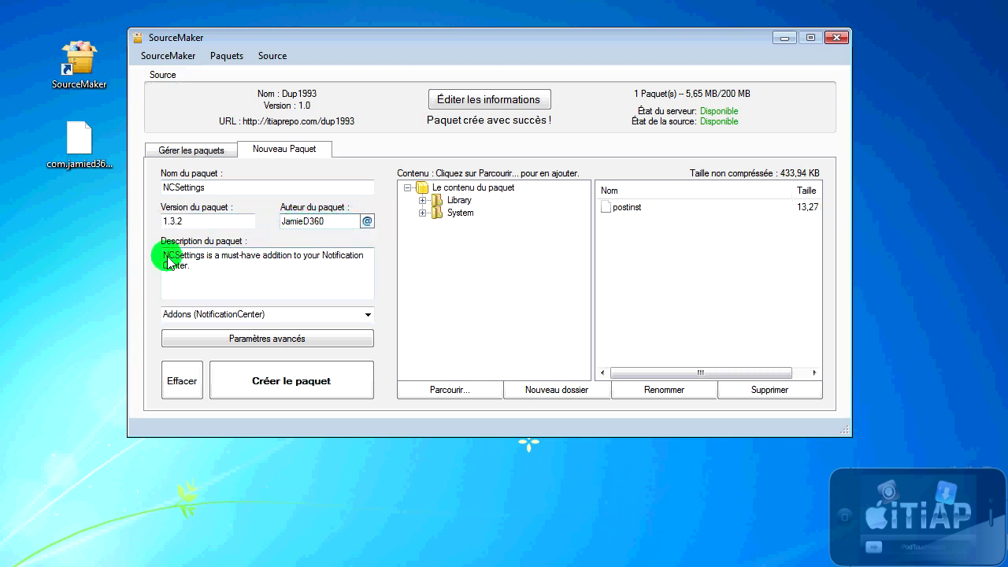
# Step: Replace the description with the French text 'NCSettings ajoute des régale Notifications !'
pyautogui.hotkey('ctrl', 'a')
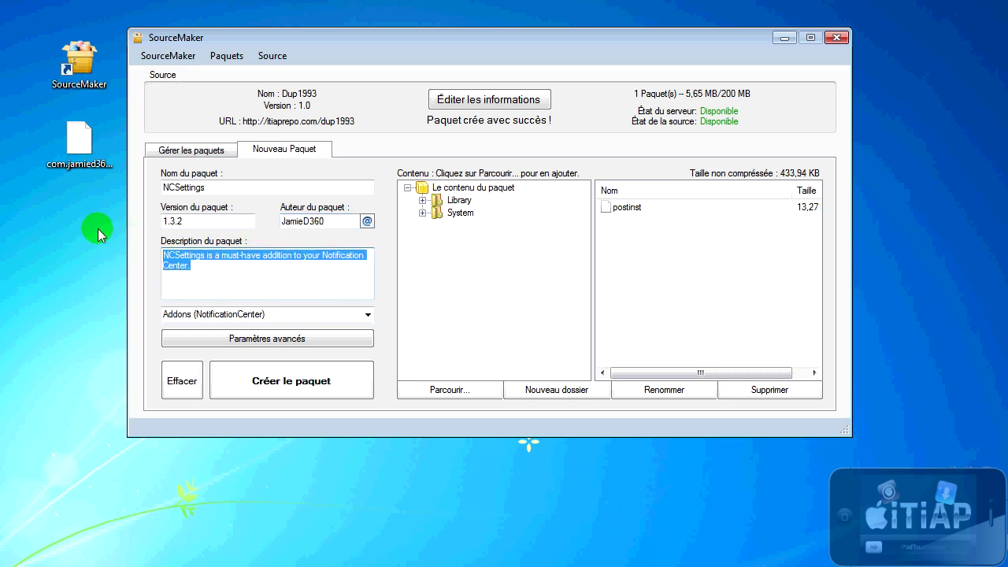
pyautogui.write('NCSet')
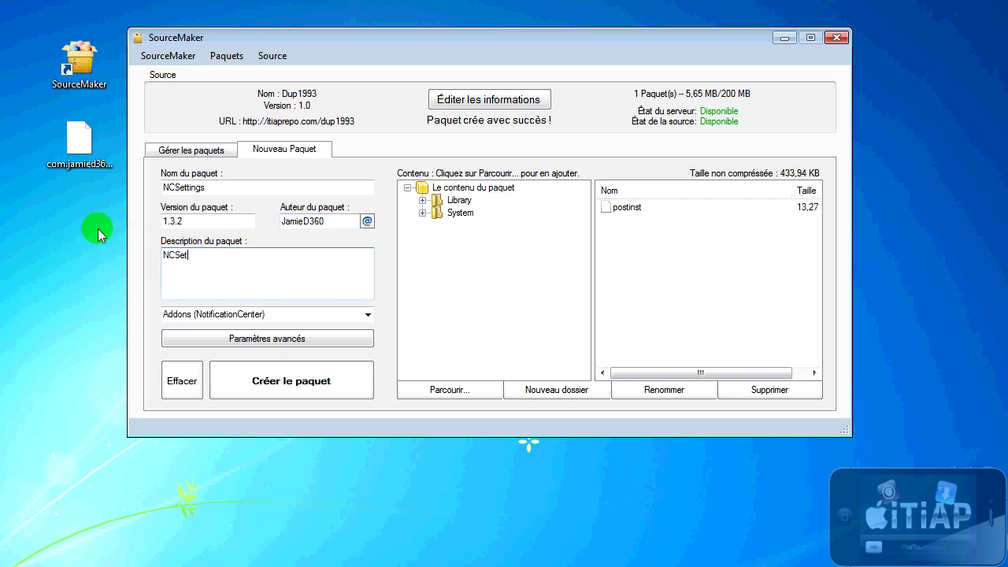
pyautogui.write('tings ajoute des régal')
pyautogui.write('e Notifications !')
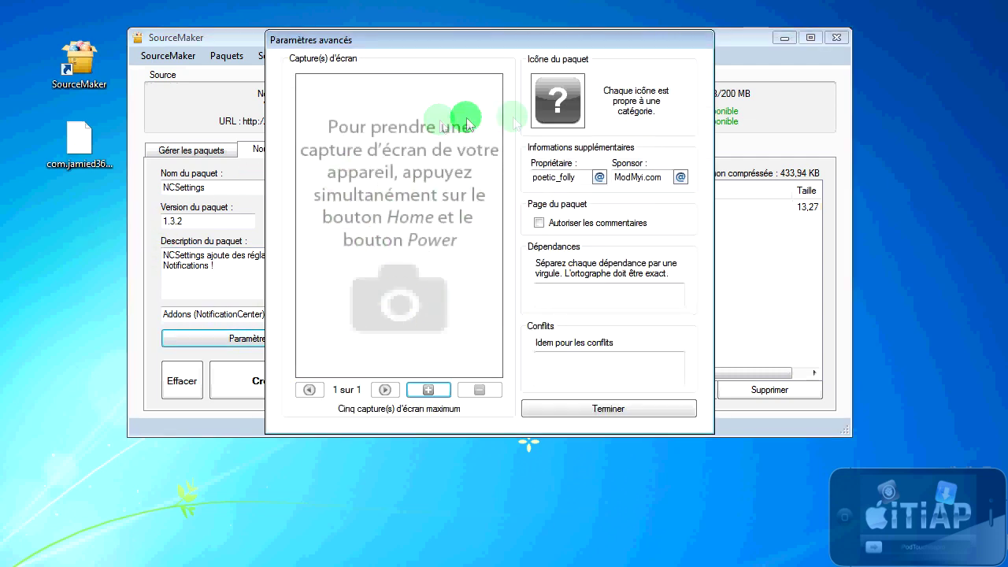
# Step: Inspect the Library > PreferenceBundles > NCSettingsSettings.bundle contents, collapse them, and reopen advanced settings
pyautogui.click(563, 406)
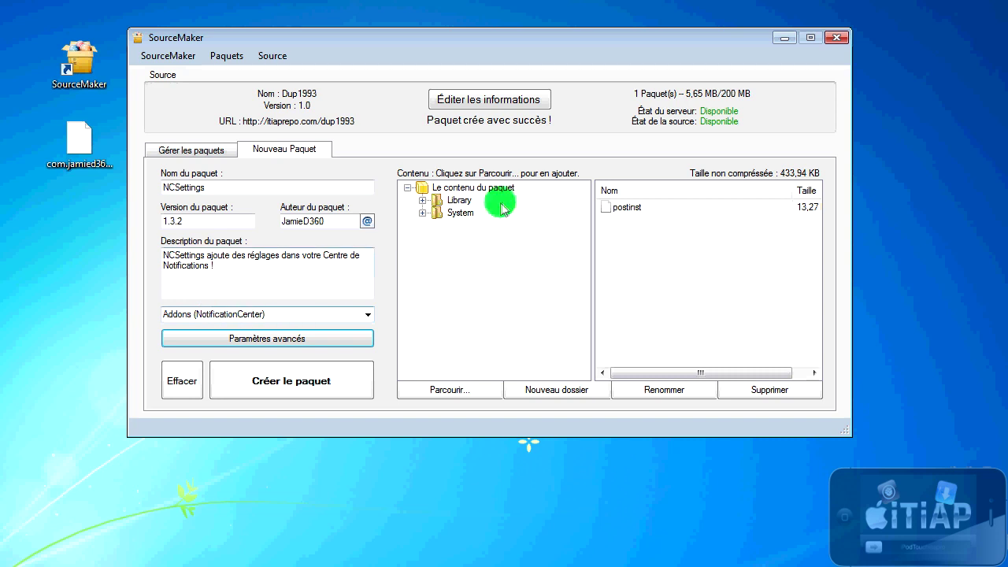
pyautogui.doubleClick(458, 201)
pyautogui.doubleClick(476, 215)
pyautogui.doubleClick(518, 226)
pyautogui.click(446, 187)
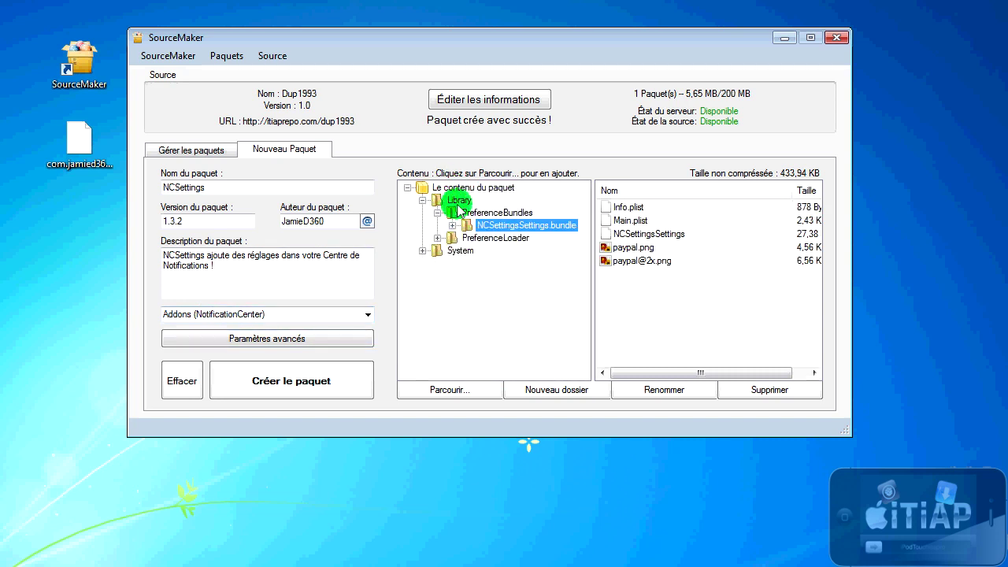
pyautogui.click(455, 213)
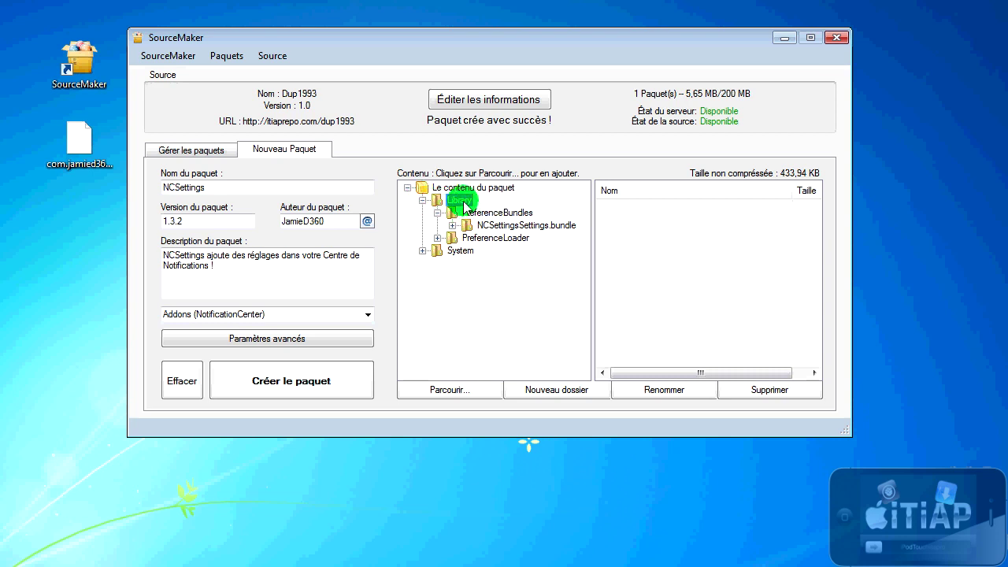
pyautogui.click(422, 200)
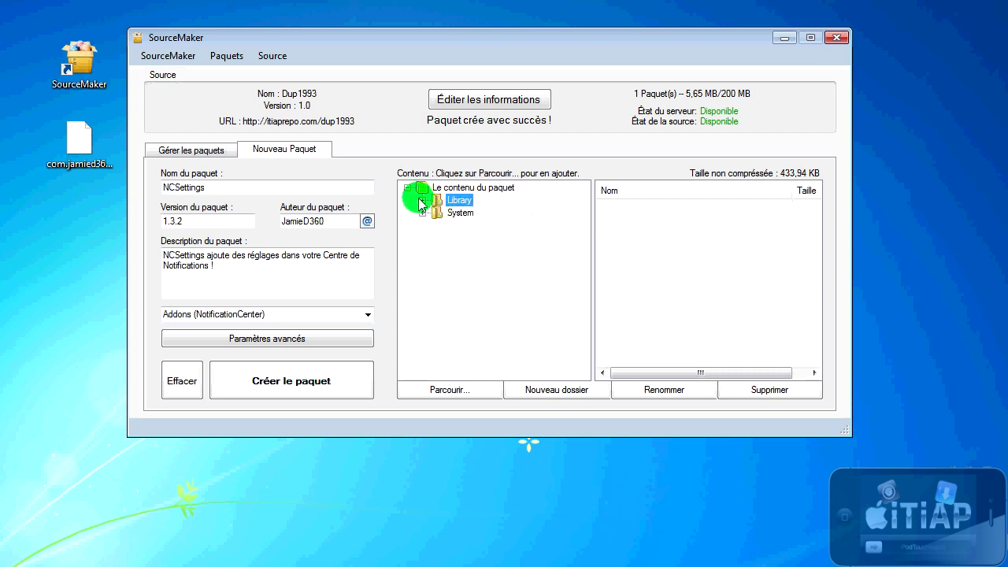
pyautogui.click(278, 345)
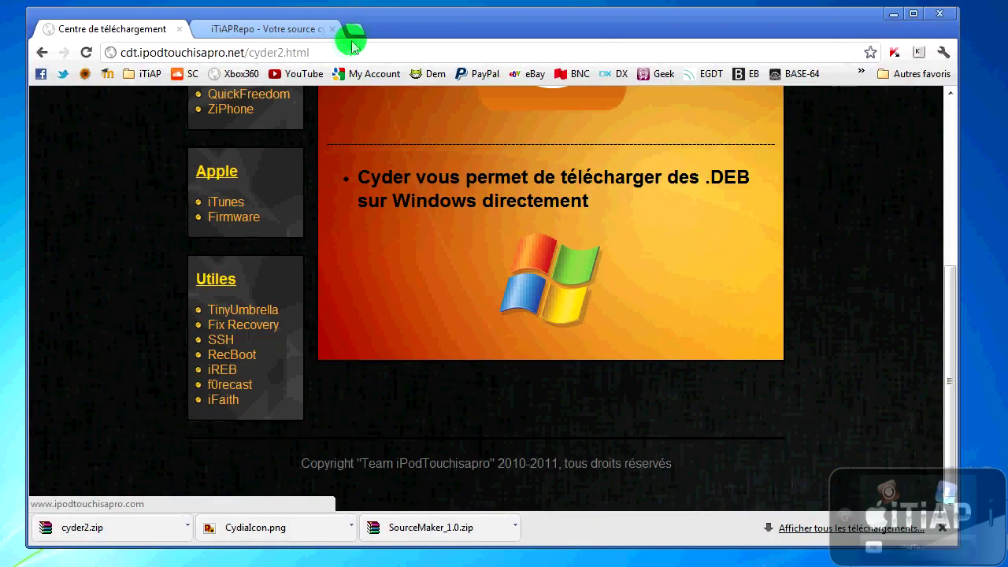
# Step: Search Google Images for 'ncsettings cydia' and drag an NCSettings screenshot onto the desktop
pyautogui.click(354, 29)
pyautogui.write('ncsettings cydia')
pyautogui.press('Return')
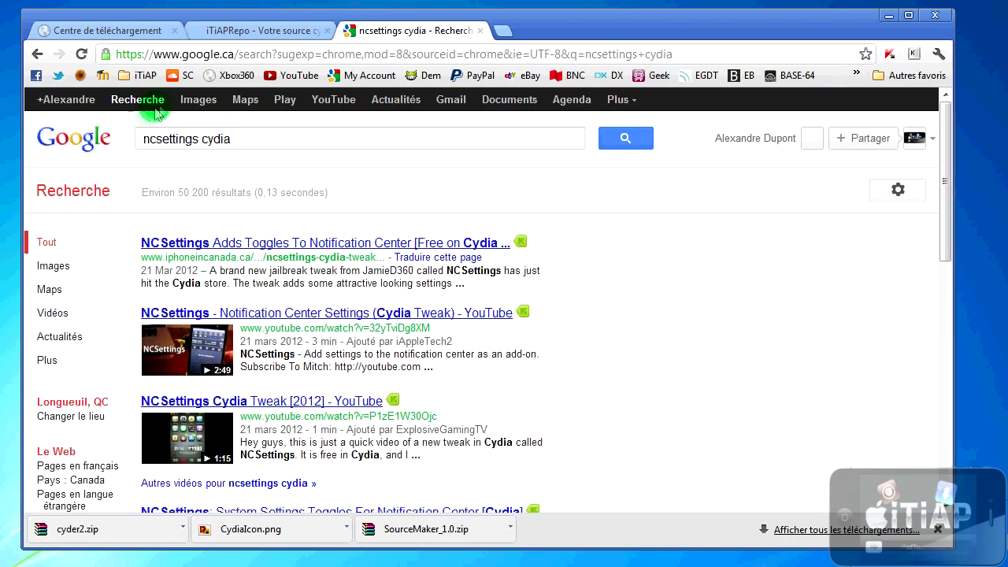
pyautogui.click(198, 100)
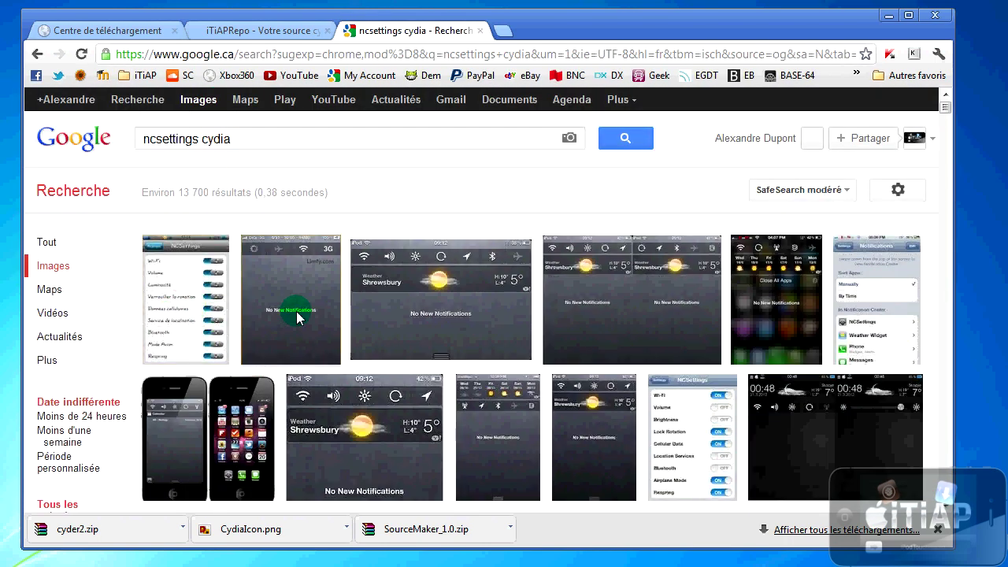
pyautogui.click(291, 301)
pyautogui.moveTo(349, 308); pyautogui.dragTo(991, 224)
# Step: Attach cydia-tweaks-ncsettings.jpg as the package screenshot and finish the advanced settings
pyautogui.click(948, 24)
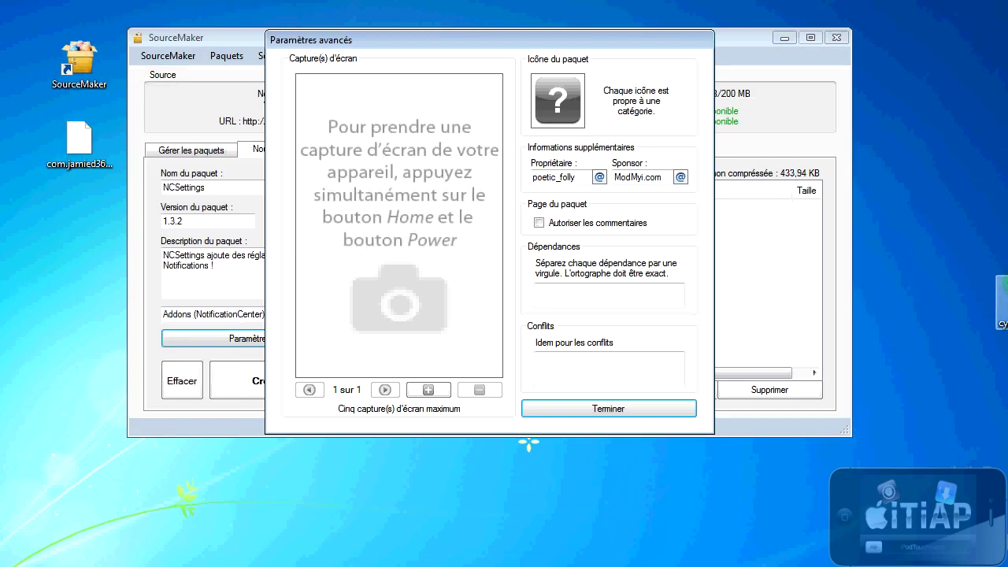
pyautogui.click(429, 389)
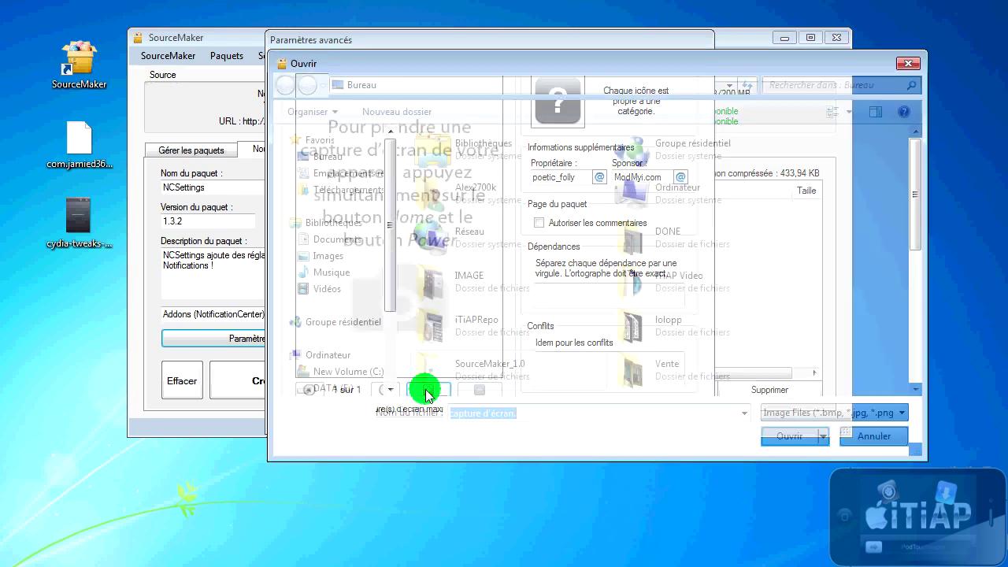
pyautogui.scroll(-5, 873, 310)
pyautogui.doubleClick(659, 239)
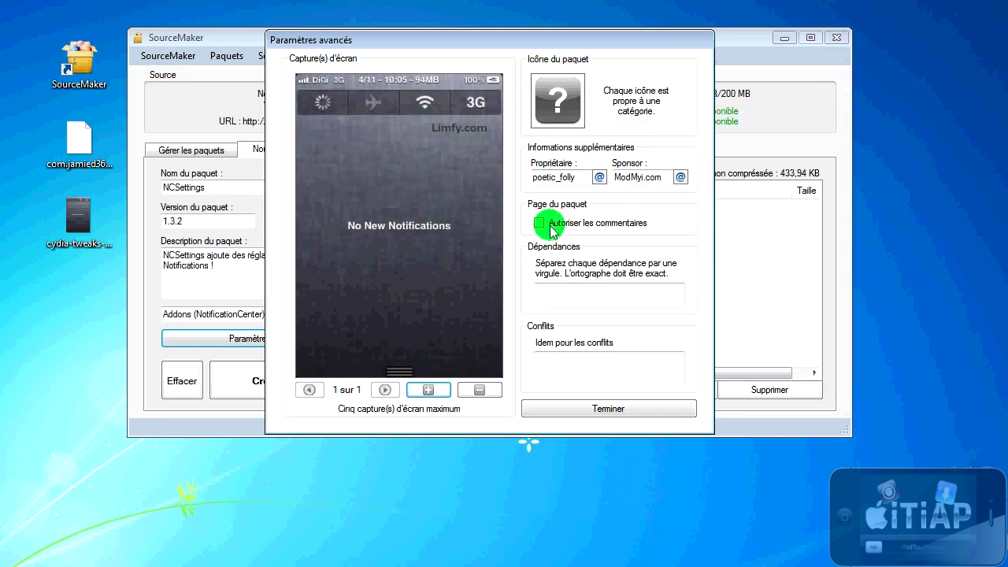
pyautogui.click(592, 409)
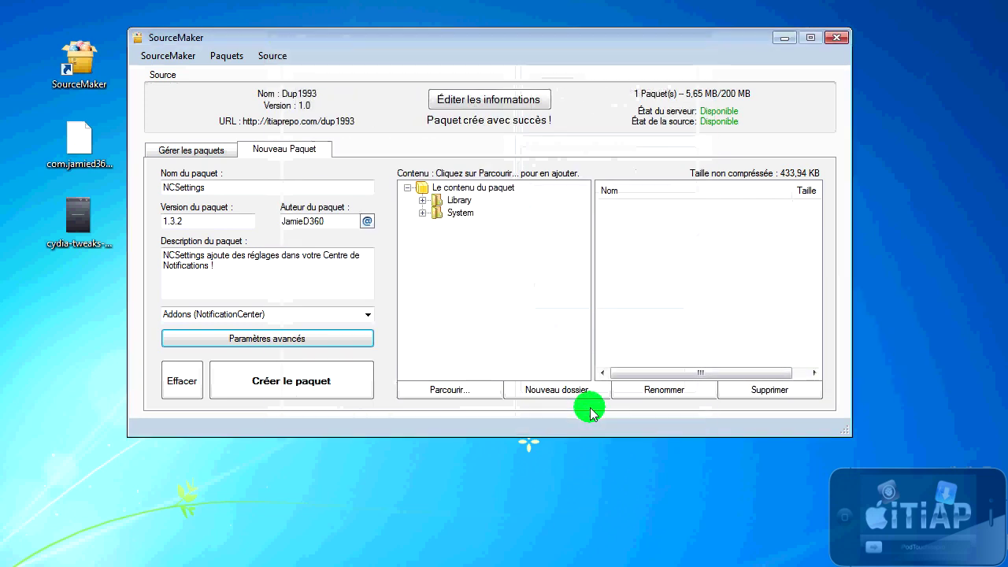
# Step: Build and upload the NCSettings 1.3.2 package to the source
pyautogui.click(289, 384)
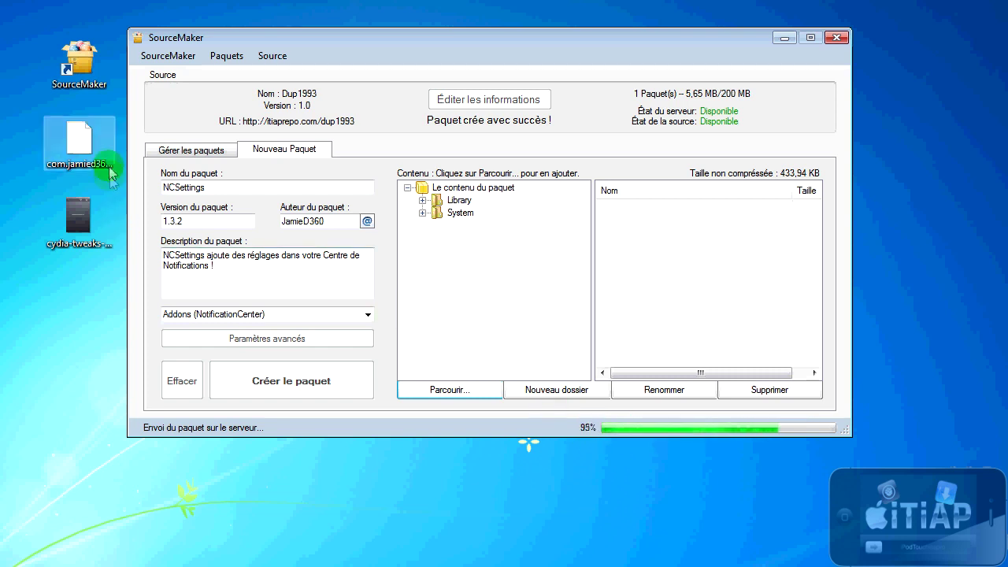
pyautogui.click(78, 178)
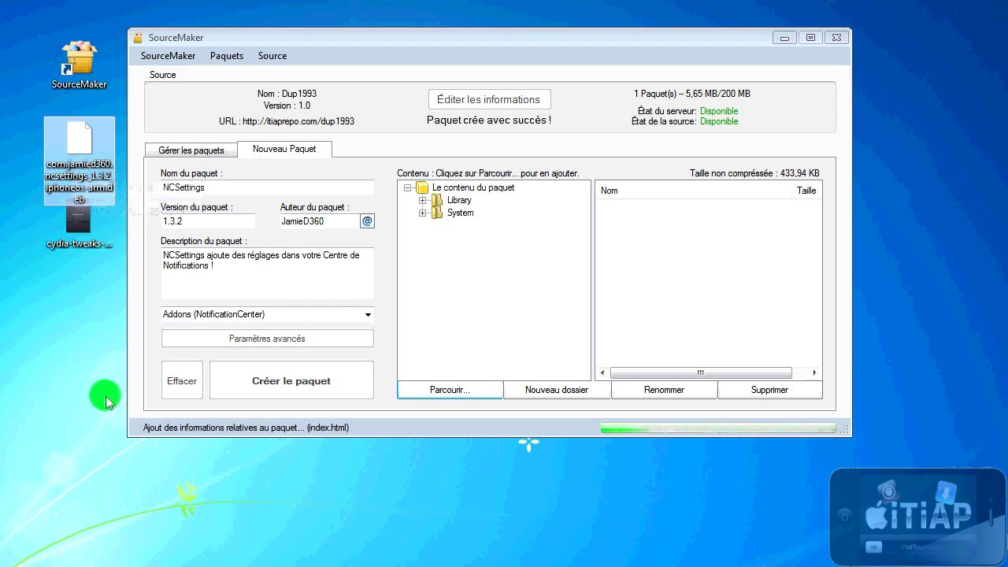
pyautogui.click(78, 386)
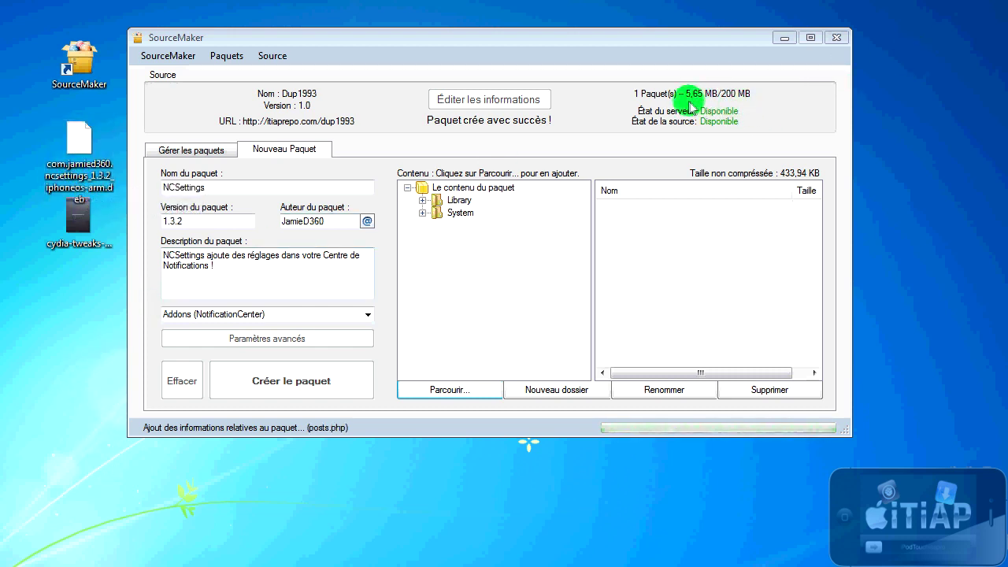
pyautogui.moveTo(727, 100)
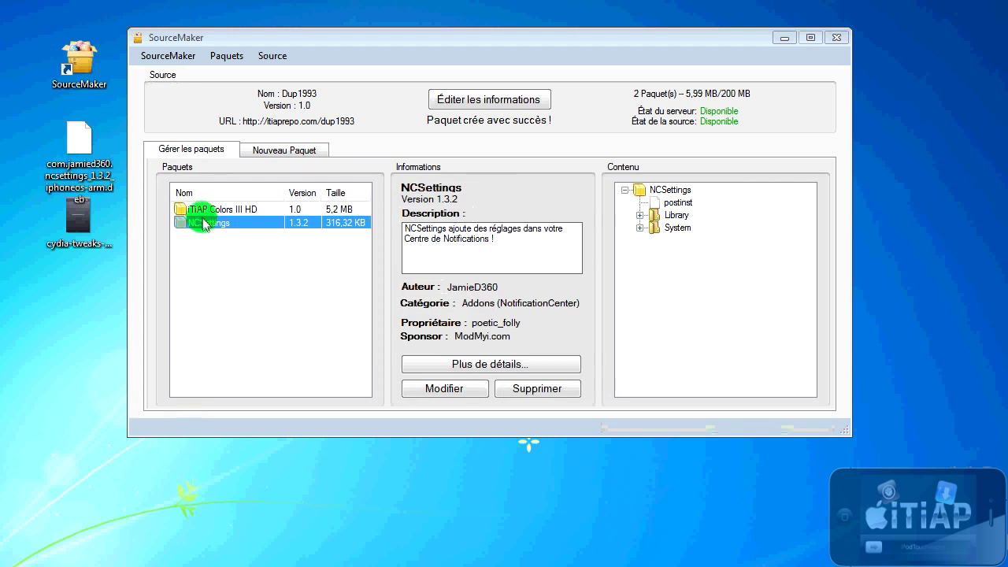
# Step: In Cydia, refresh sources, open NCSettings from Nouveautés, view its screenshot and confirm installation
pyautogui.click(336, 211)
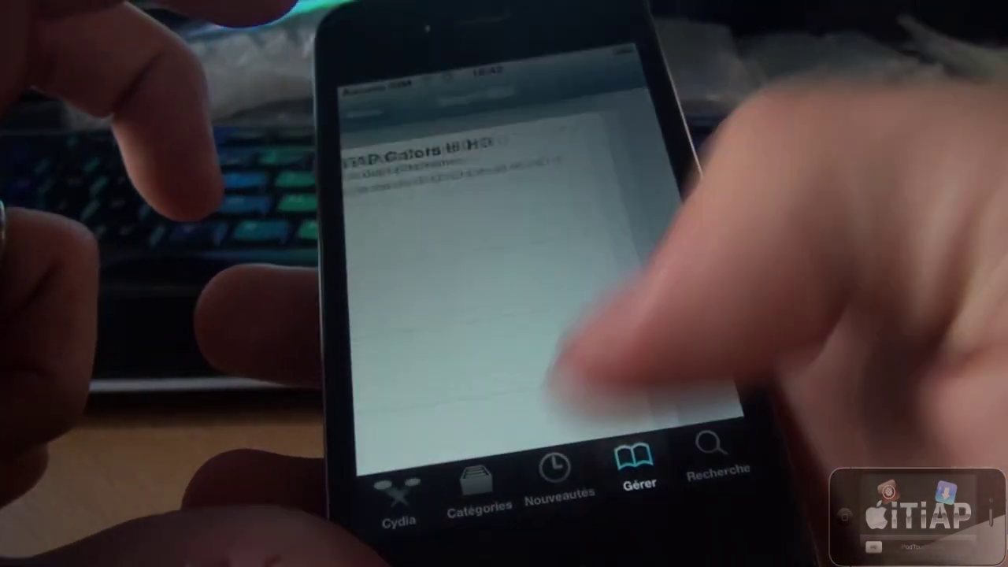
pyautogui.click(552, 498)
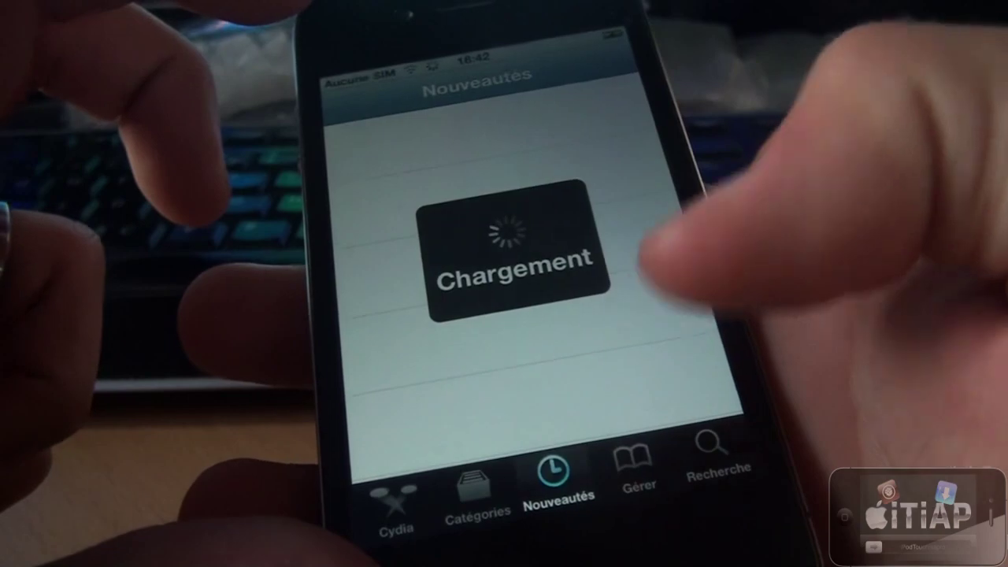
pyautogui.click(367, 97)
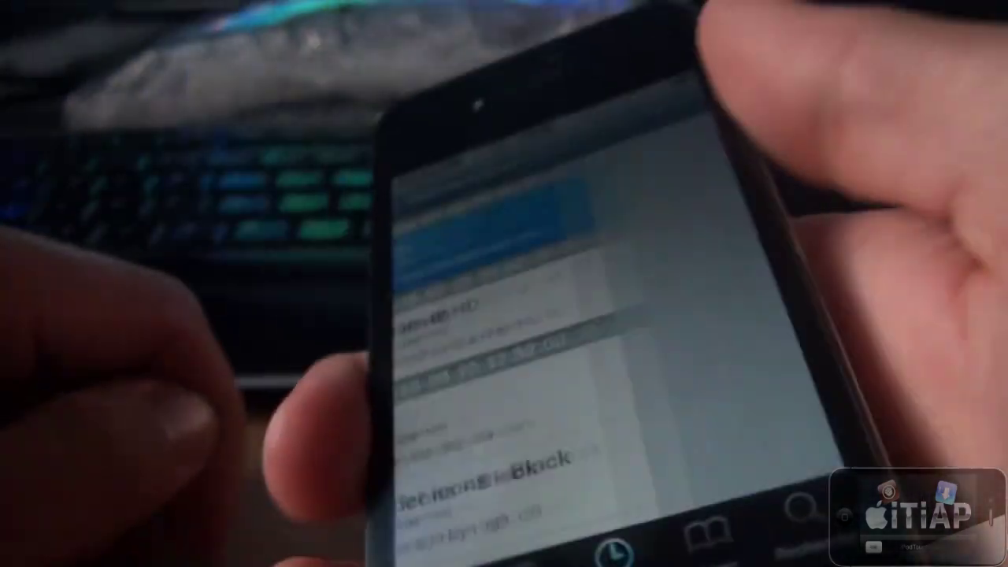
pyautogui.click(429, 213)
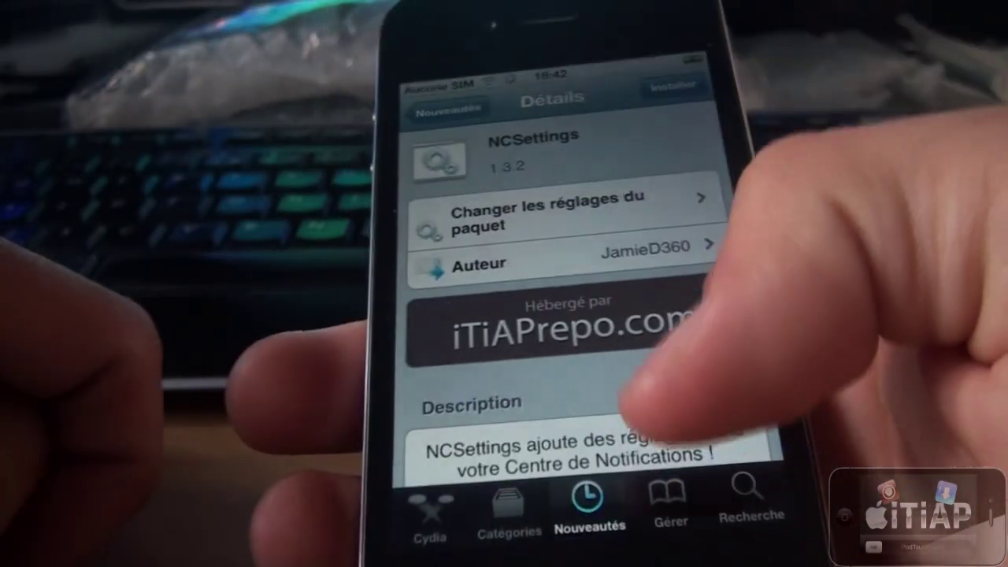
pyautogui.moveTo(599, 362); pyautogui.dragTo(587, 248)
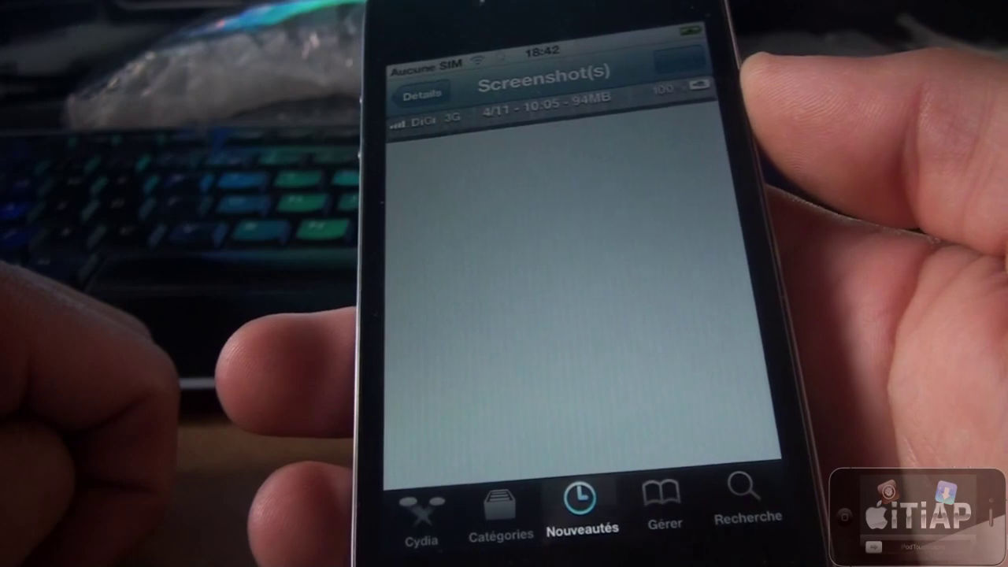
pyautogui.moveTo(678, 55); pyautogui.dragTo(666, 378)
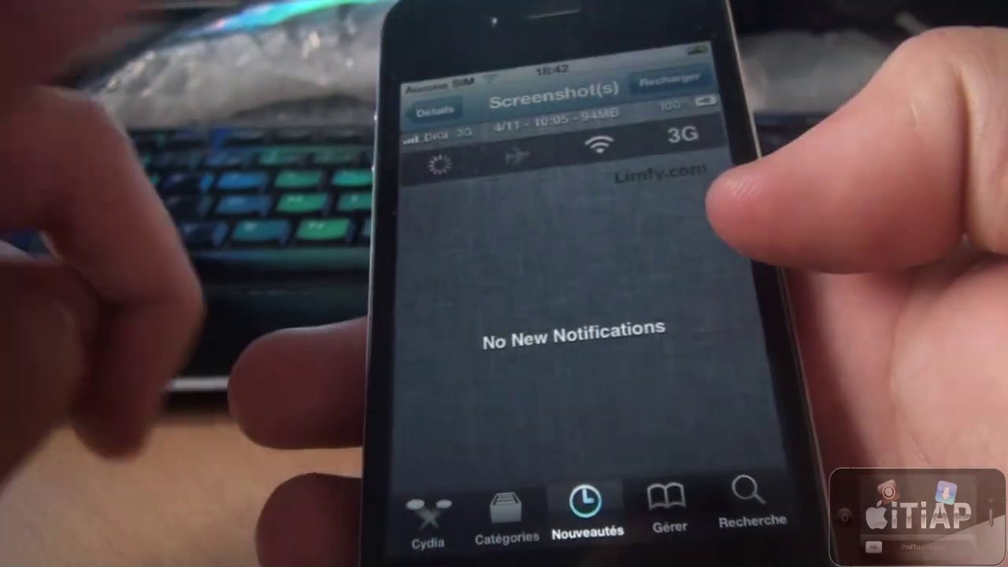
pyautogui.moveTo(587, 472); pyautogui.dragTo(587, 197)
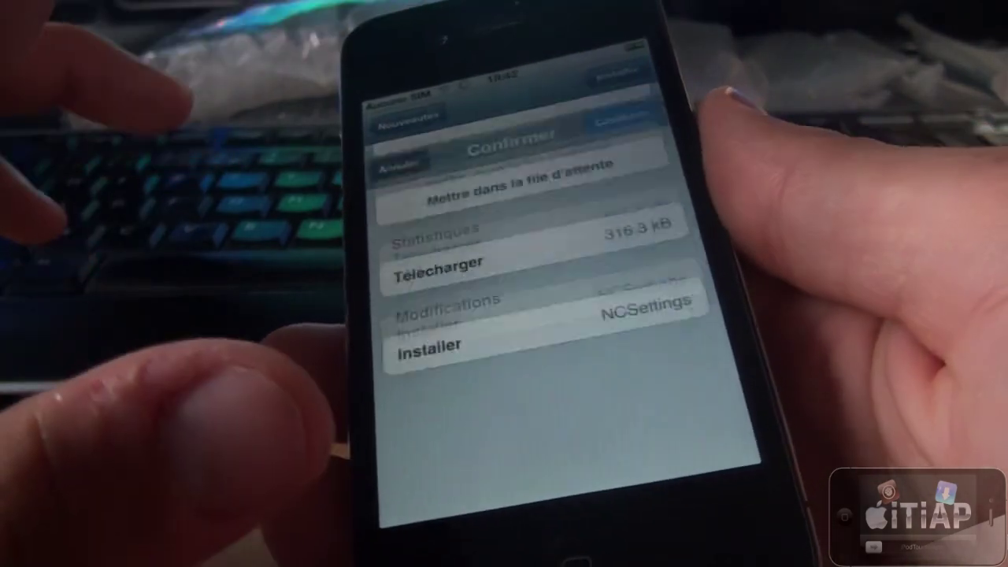
pyautogui.click(682, 89)
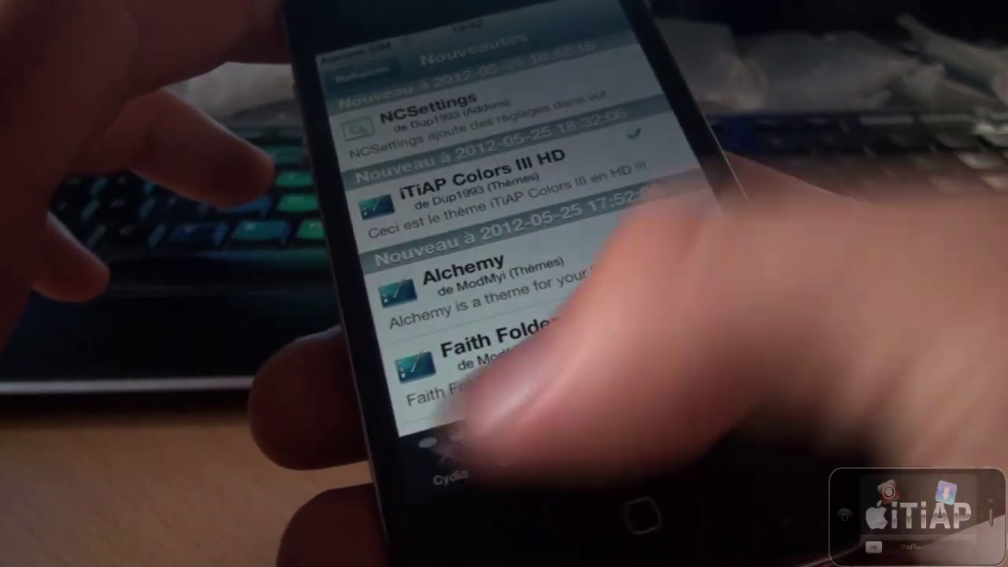
pyautogui.click(445, 461)
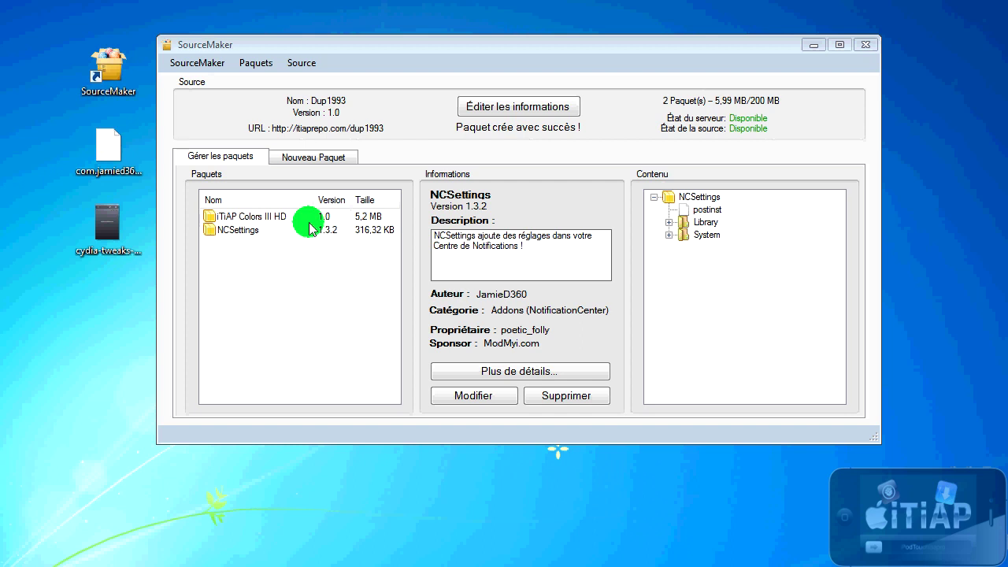
# Step: Select iTiAP Colors III HD in Gérer les paquets and open it with Modifier
pyautogui.click(249, 218)
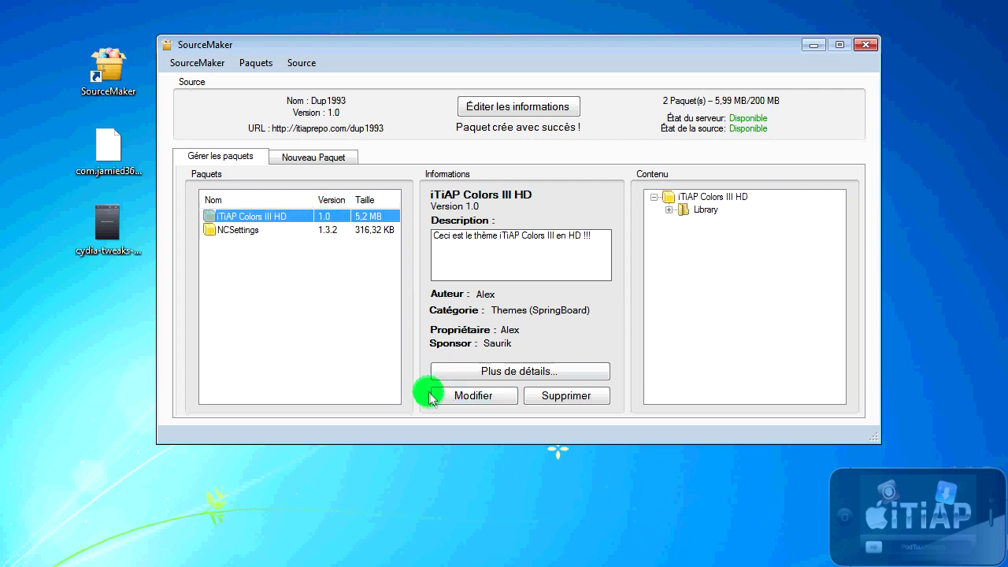
pyautogui.click(459, 396)
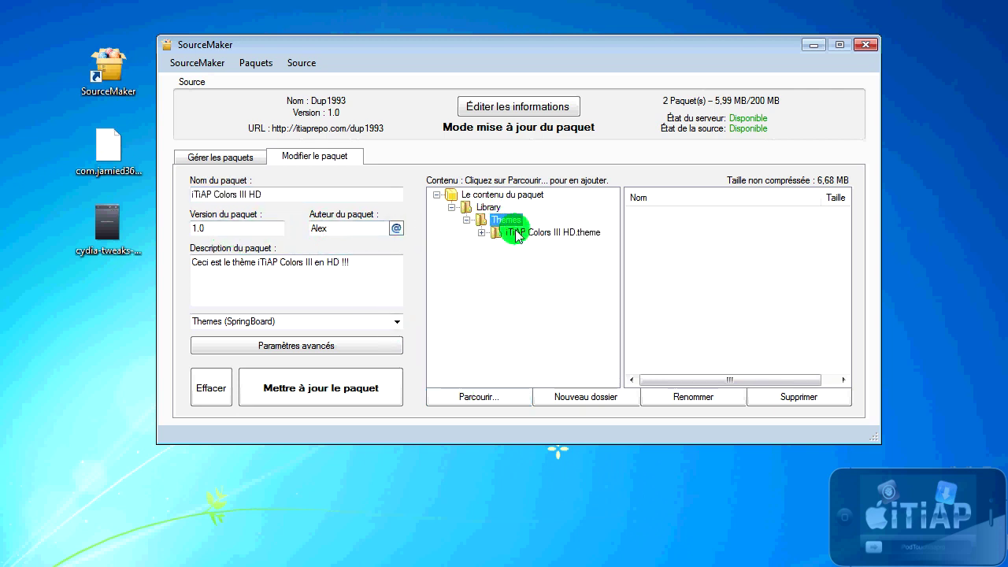
pyautogui.doubleClick(516, 236)
pyautogui.click(697, 254)
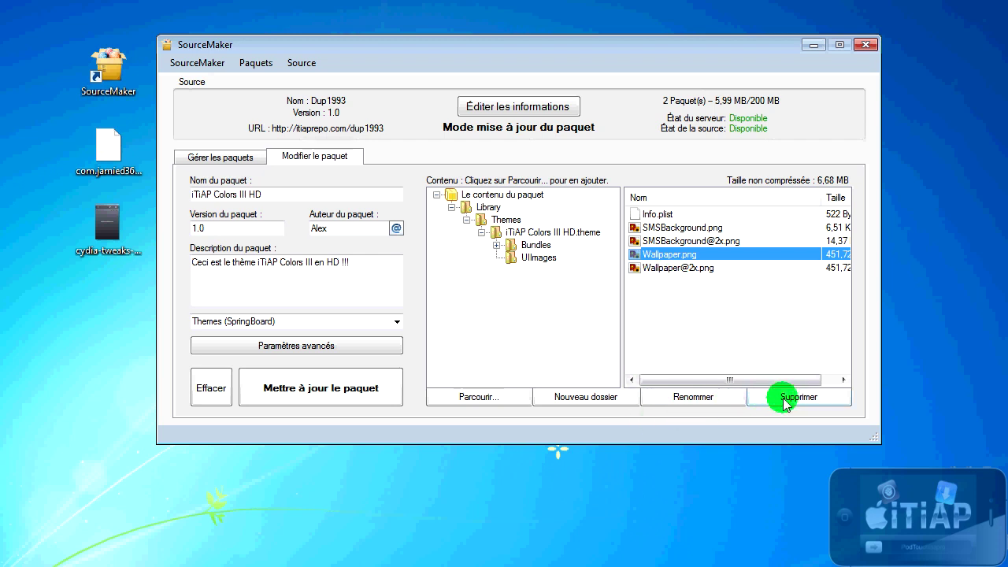
pyautogui.click(786, 402)
pyautogui.click(675, 254)
pyautogui.click(791, 401)
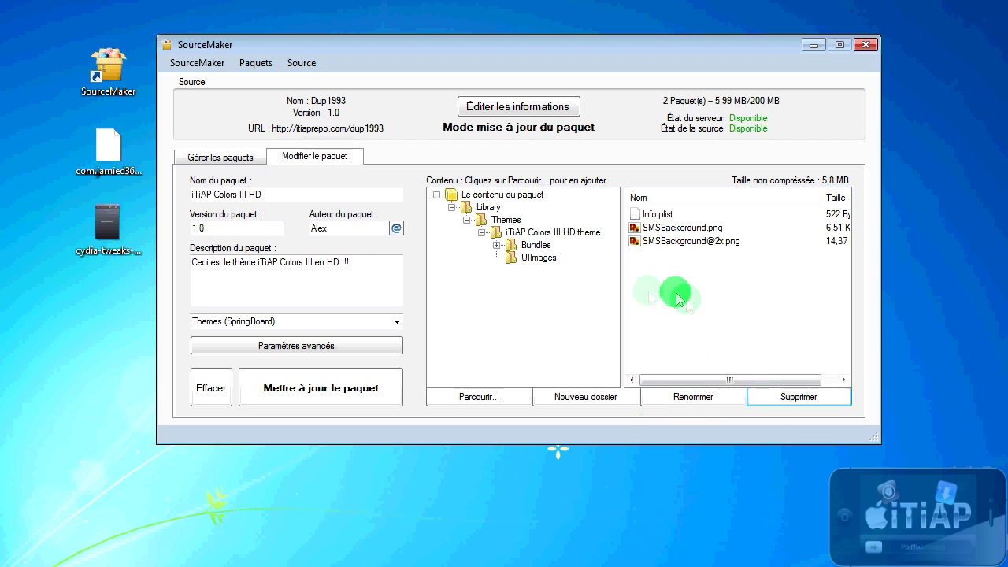
# Step: Leave the remaining theme files as they are and publish with Mettre à jour le paquet
pyautogui.click(479, 397)
pyautogui.click(815, 213)
pyautogui.click(686, 220)
pyautogui.click(506, 267)
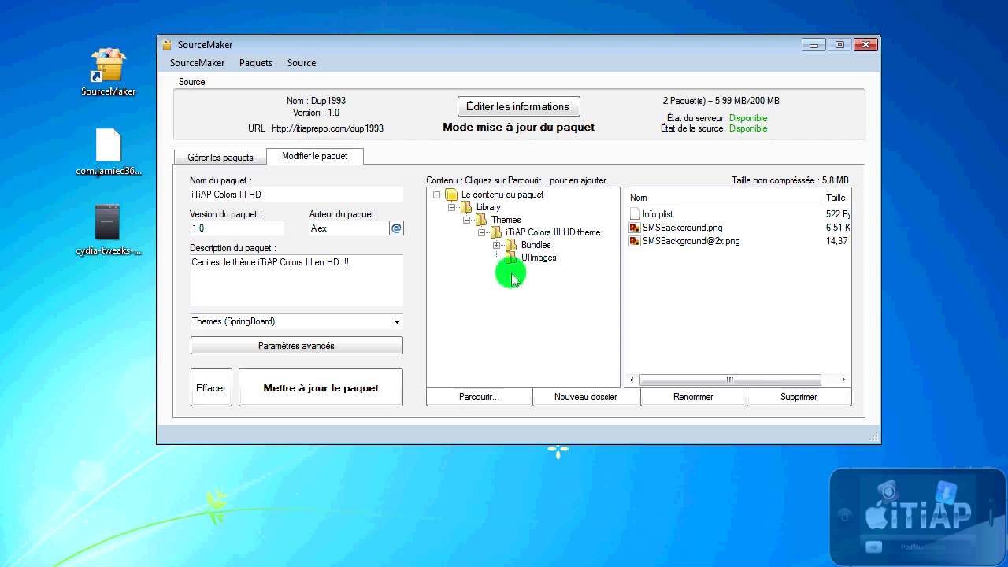
pyautogui.click(337, 386)
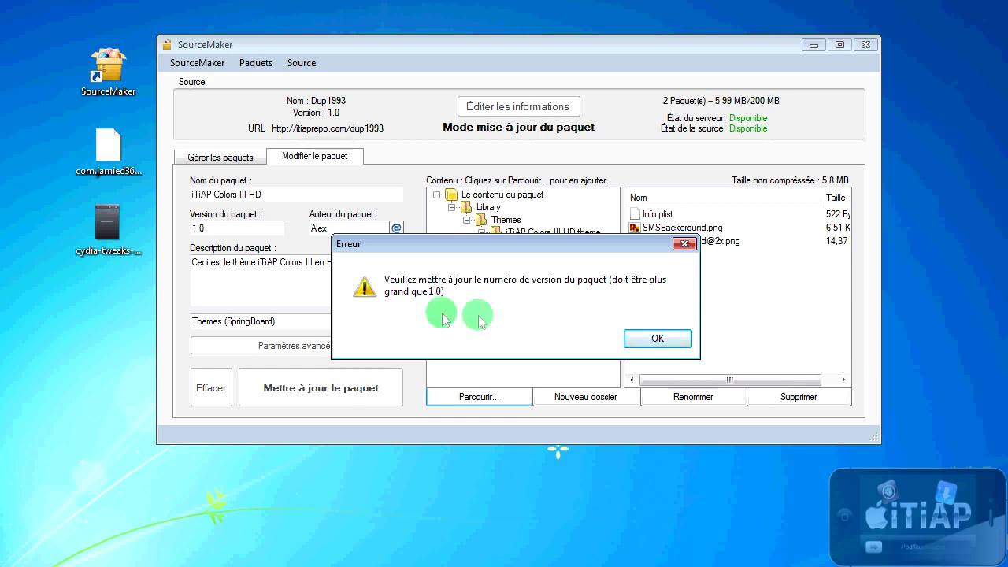
# Step: Dismiss the version error, change Version du paquet to 1.1, and publish the update
pyautogui.click(658, 338)
pyautogui.click(262, 233)
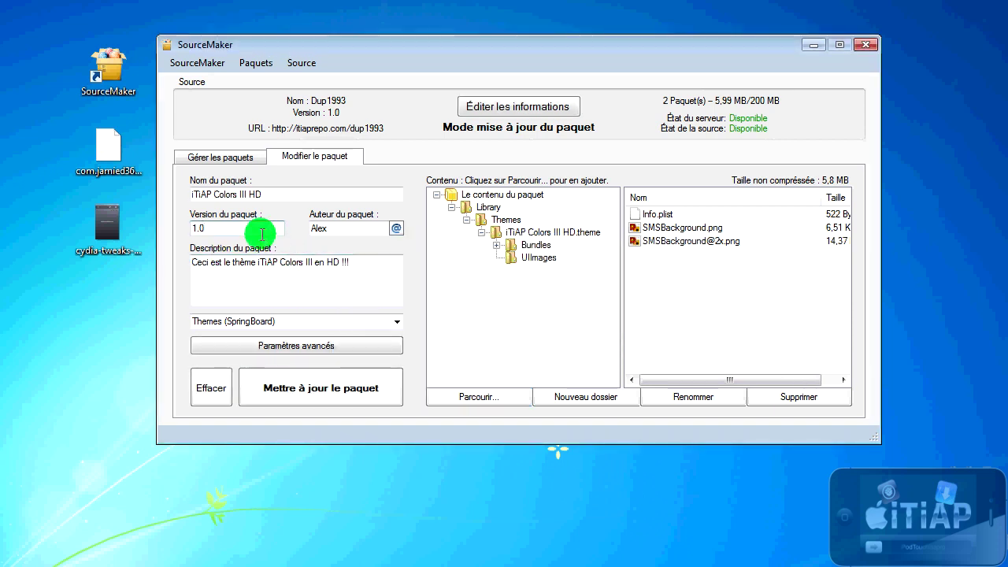
pyautogui.write('1')
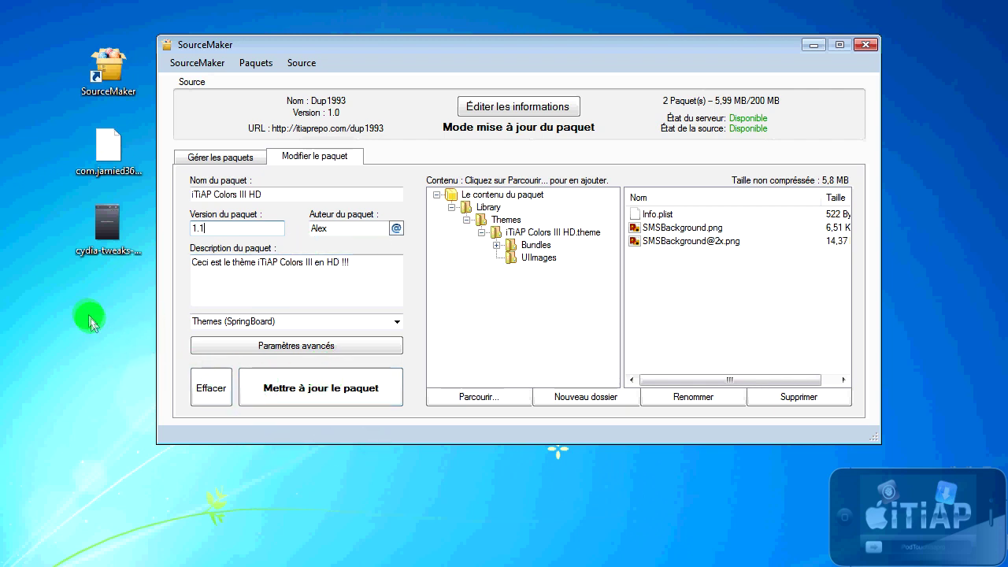
pyautogui.click(281, 384)
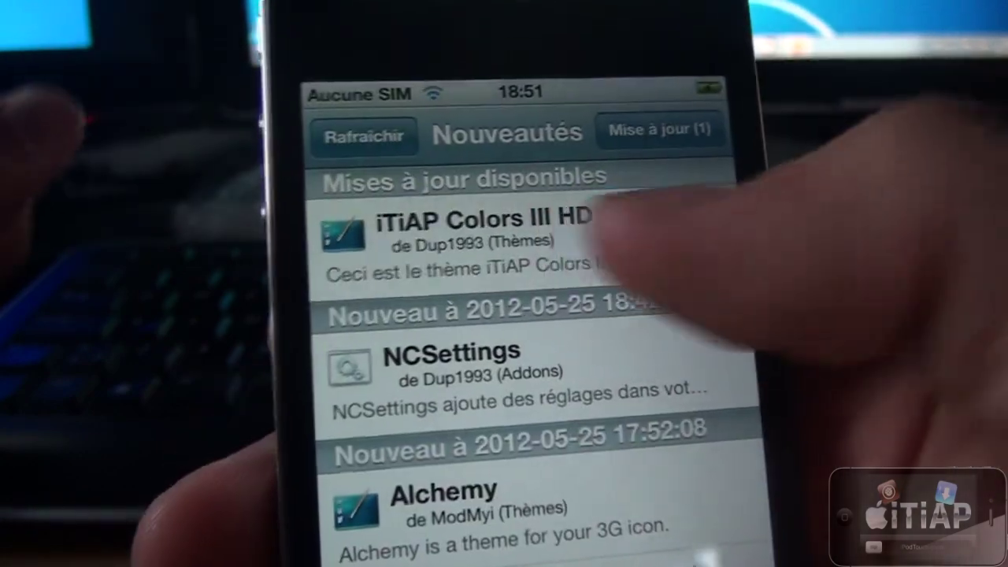
# Step: Back out of Cydia's iTiAP Colors III HD details page and return to the iPhone home screen
pyautogui.click(551, 236)
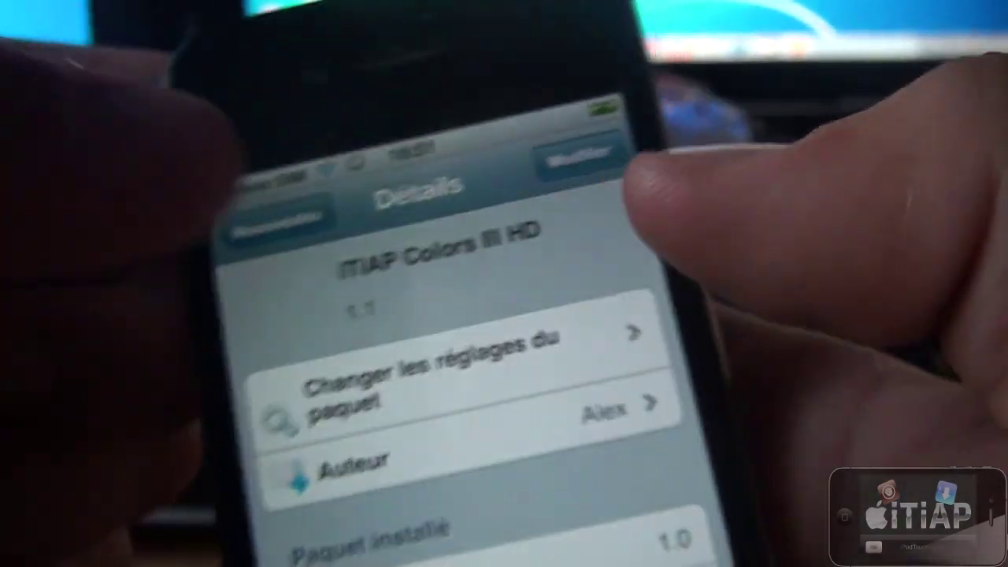
pyautogui.click(272, 217)
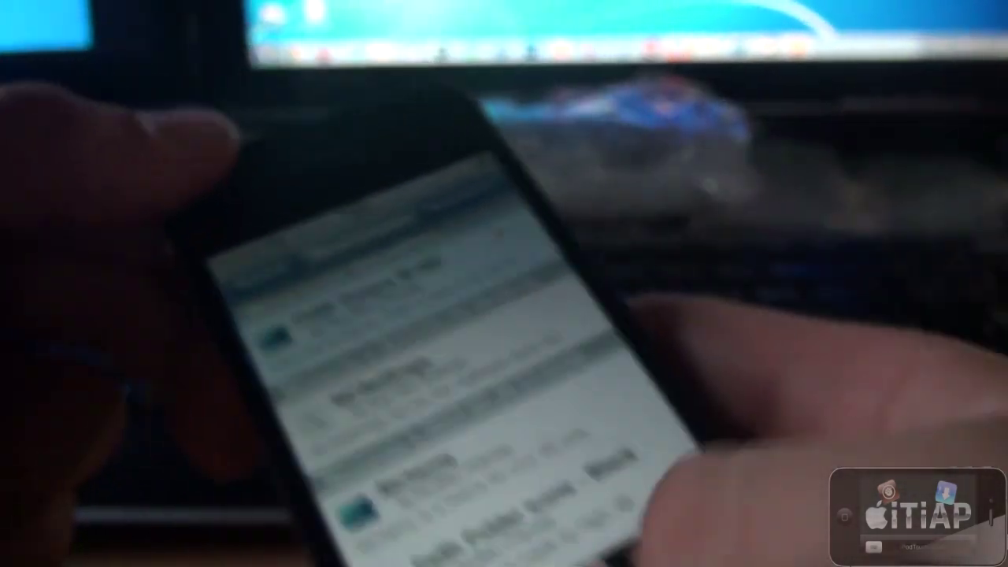
pyautogui.press('super')
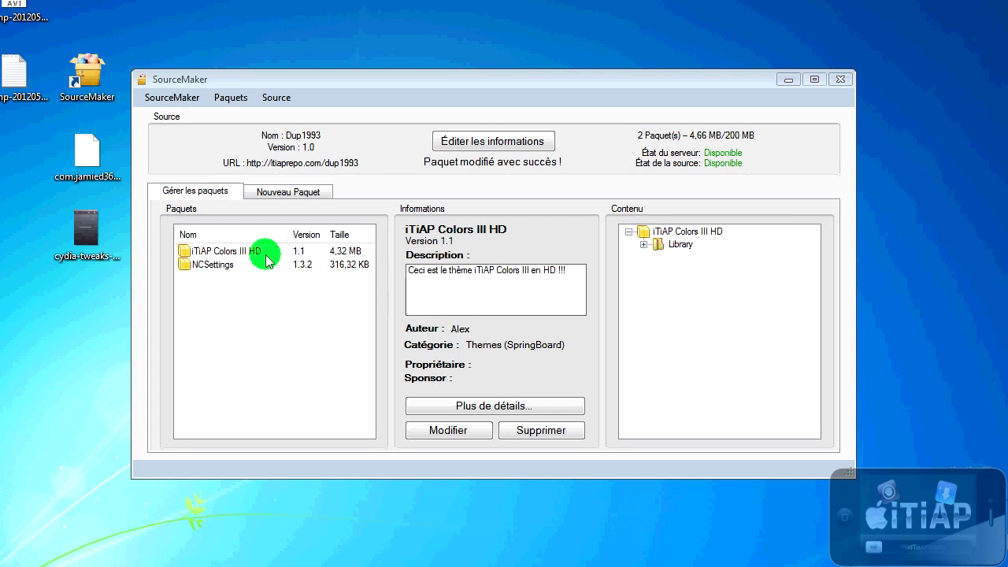
# Step: Delete NCSettings from the source, confirming with Oui, then open Éditer les informations
pyautogui.click(265, 254)
pyautogui.click(265, 266)
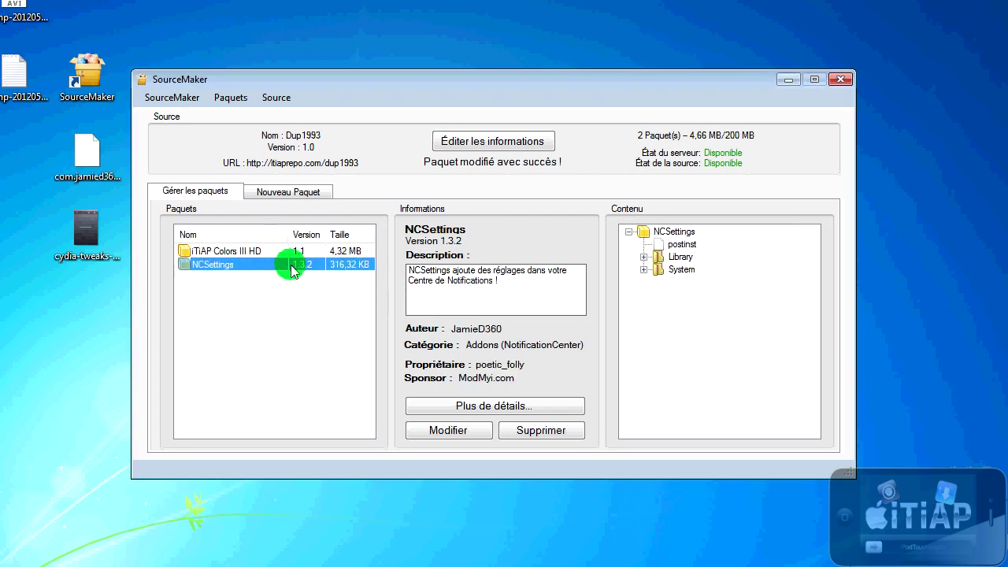
pyautogui.click(552, 431)
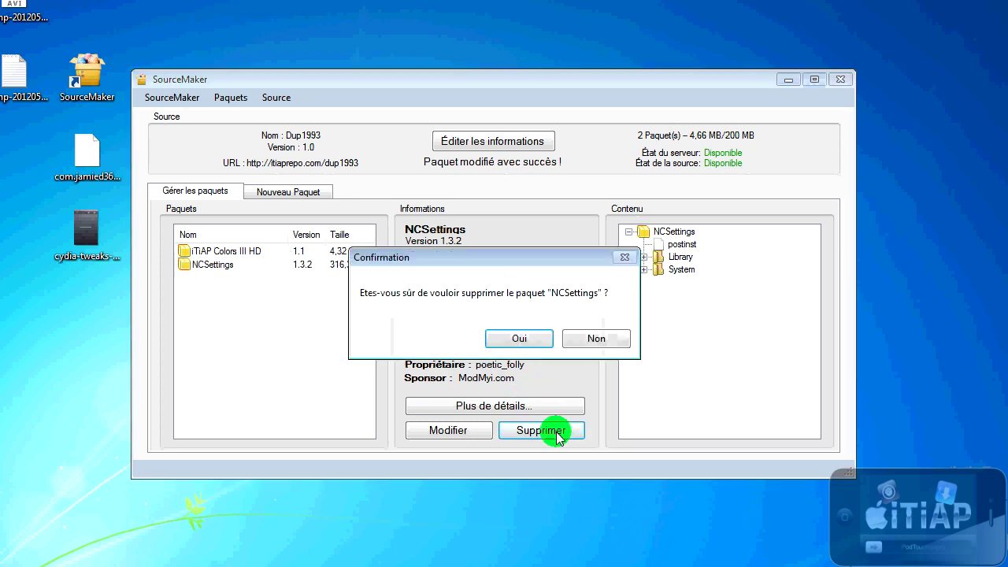
pyautogui.click(514, 337)
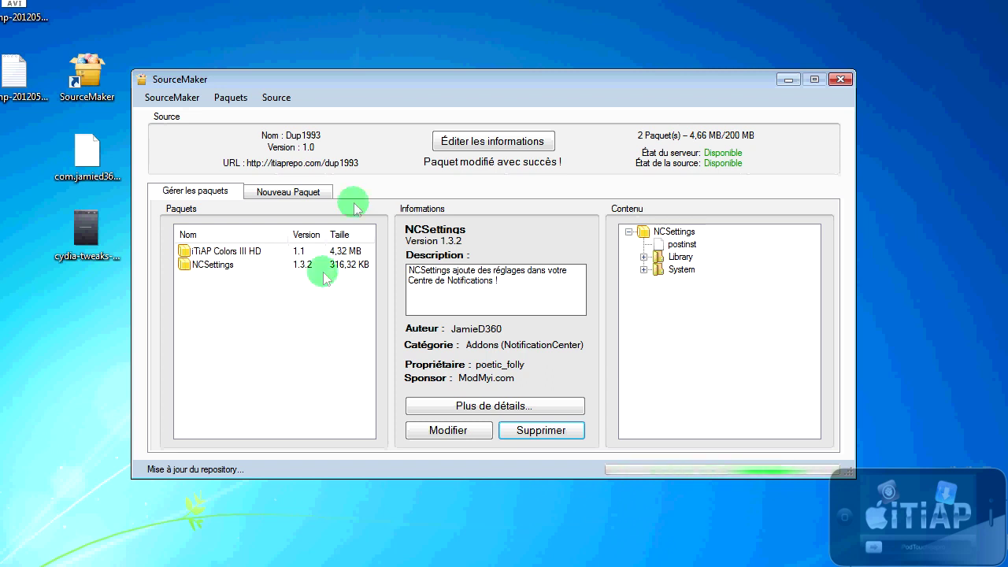
pyautogui.click(508, 143)
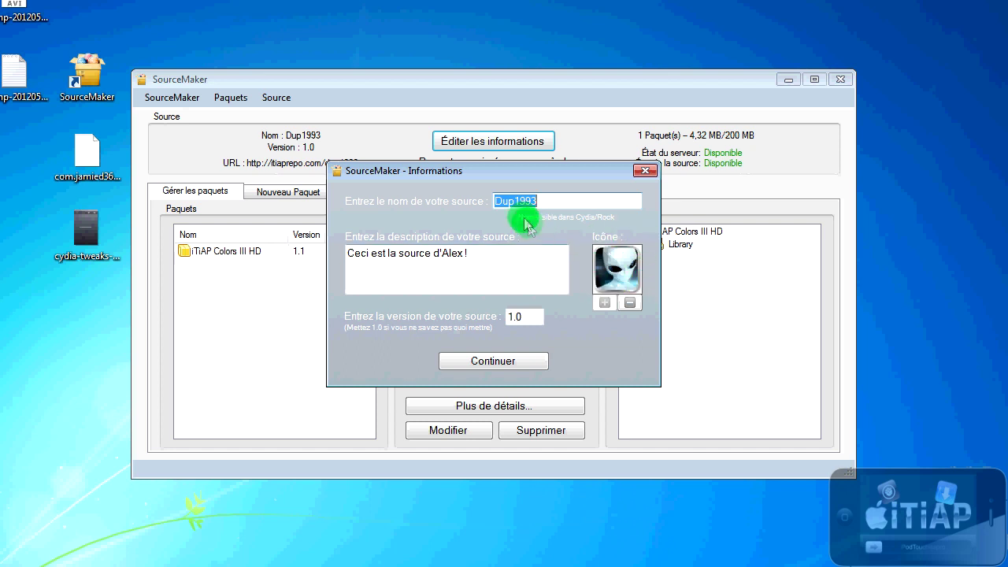
# Step: Review the source's name, description and version 1.0, then close the Informations dialog unchanged
pyautogui.moveTo(499, 201); pyautogui.dragTo(542, 197)
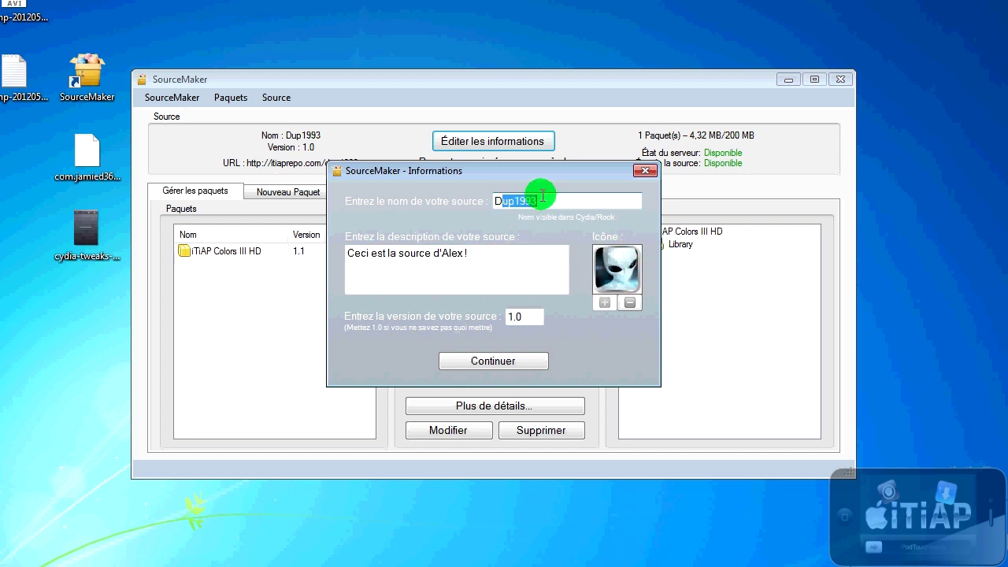
pyautogui.moveTo(429, 170); pyautogui.dragTo(430, 211)
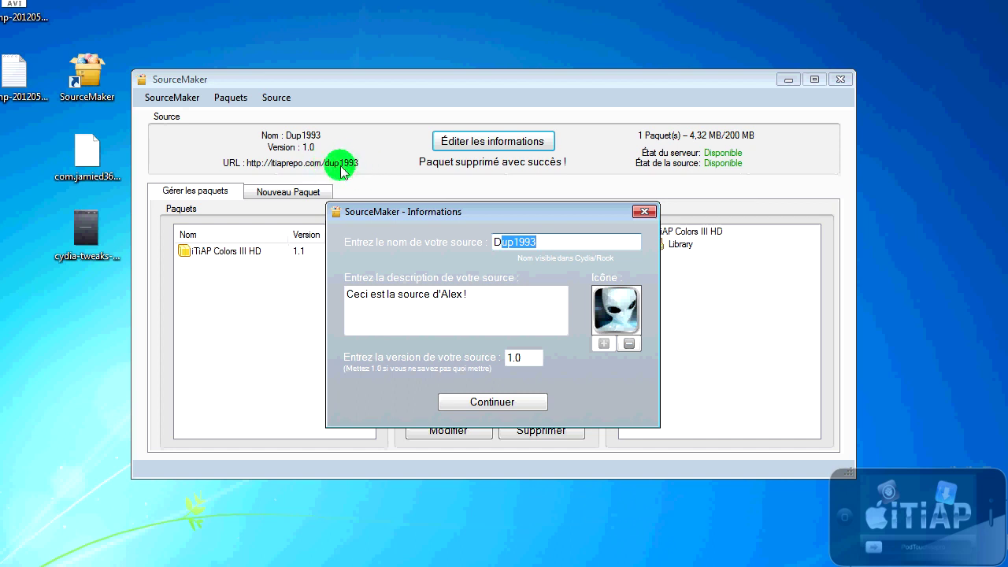
pyautogui.click(504, 242)
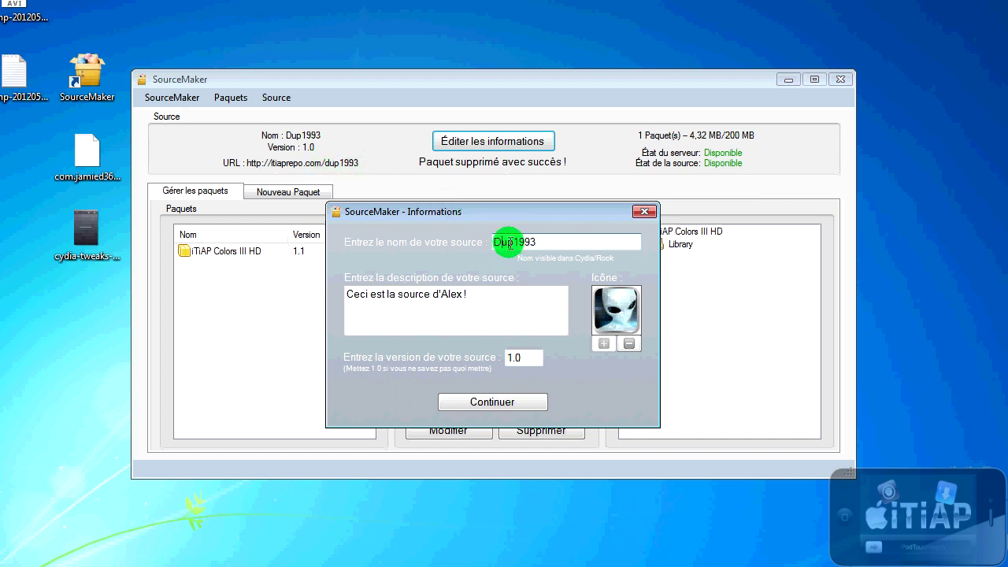
pyautogui.moveTo(360, 298); pyautogui.dragTo(483, 299)
pyautogui.moveTo(522, 356); pyautogui.dragTo(513, 356)
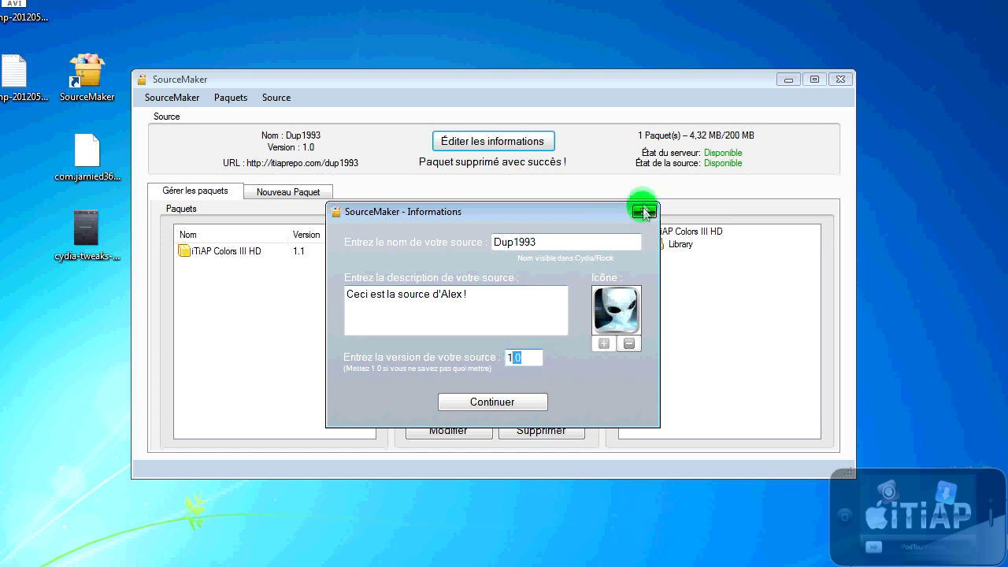
pyautogui.click(644, 212)
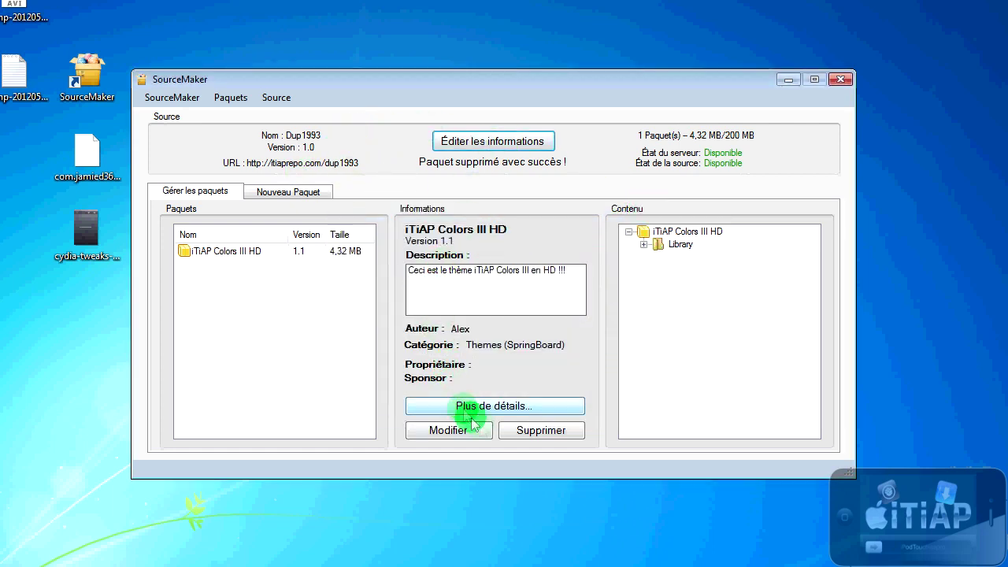
pyautogui.click(522, 405)
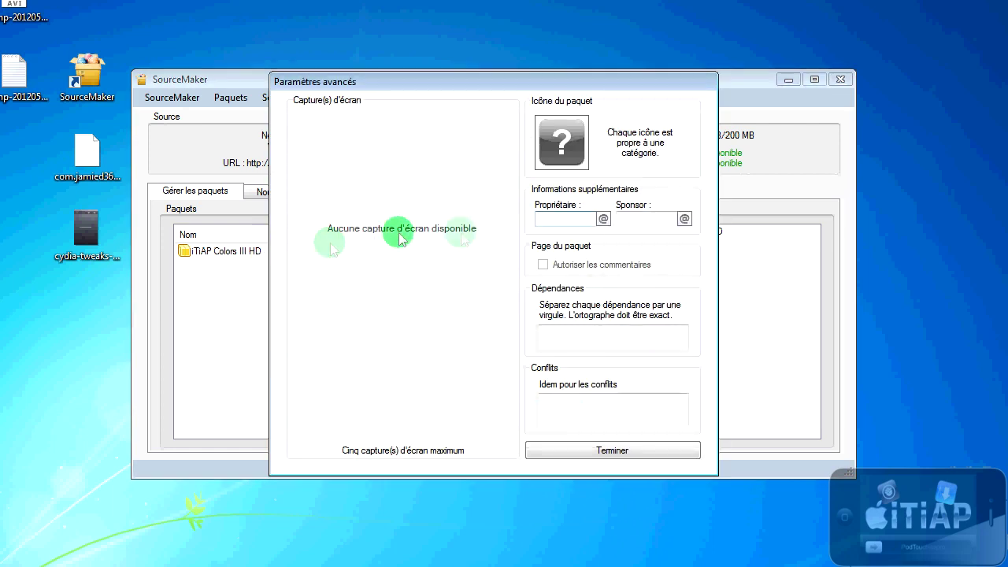
pyautogui.click(603, 447)
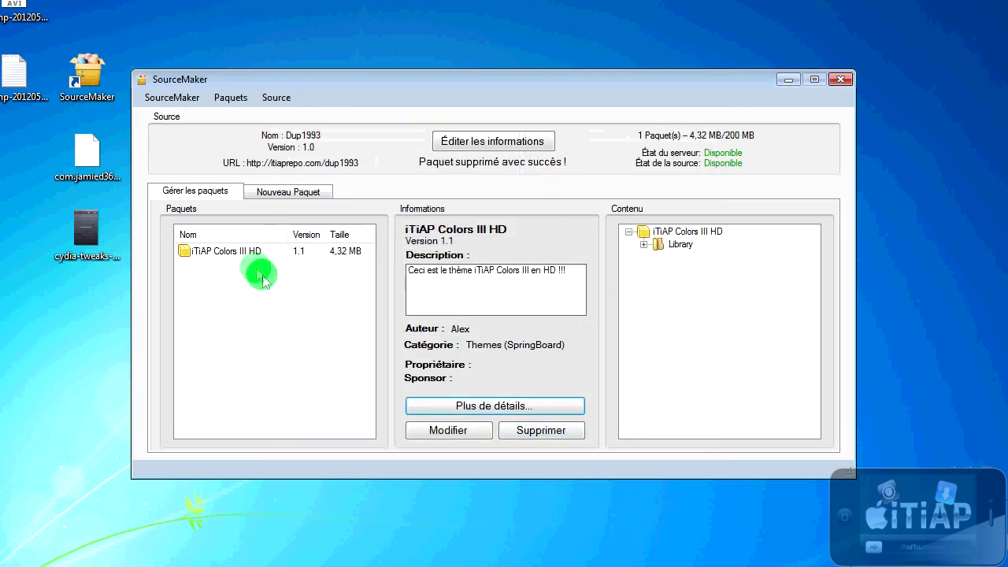
pyautogui.click(261, 251)
pyautogui.click(504, 403)
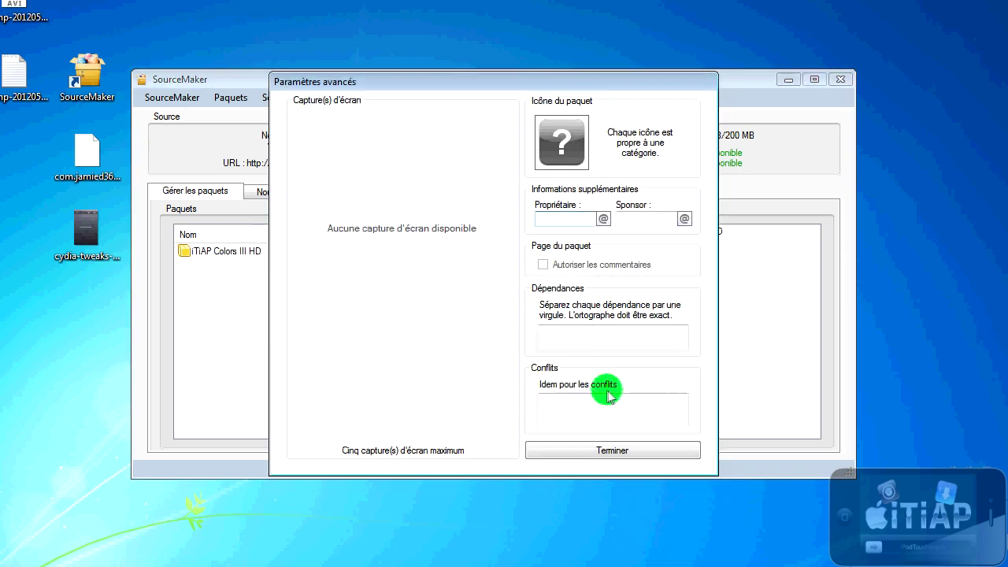
pyautogui.click(611, 451)
pyautogui.click(245, 254)
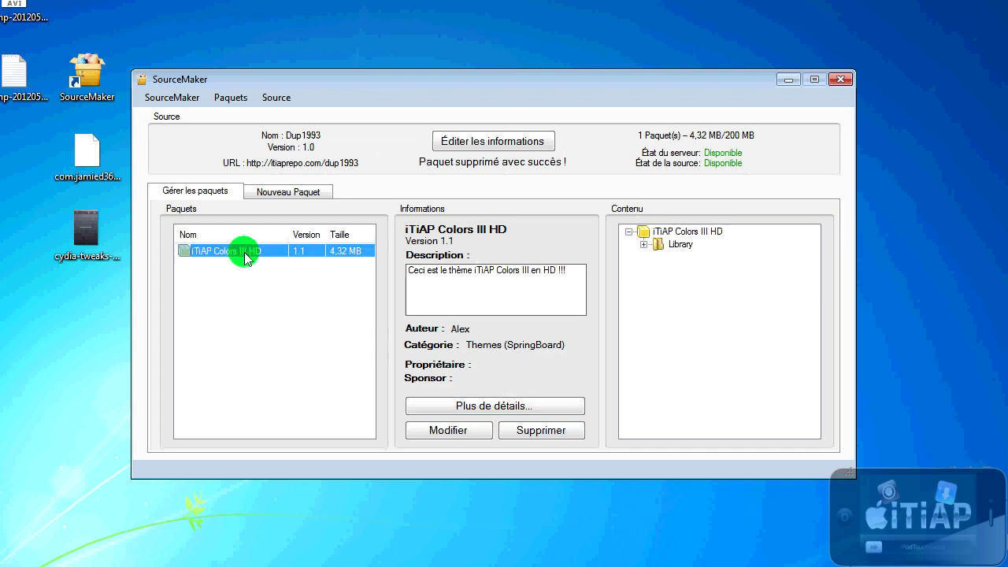
pyautogui.click(314, 335)
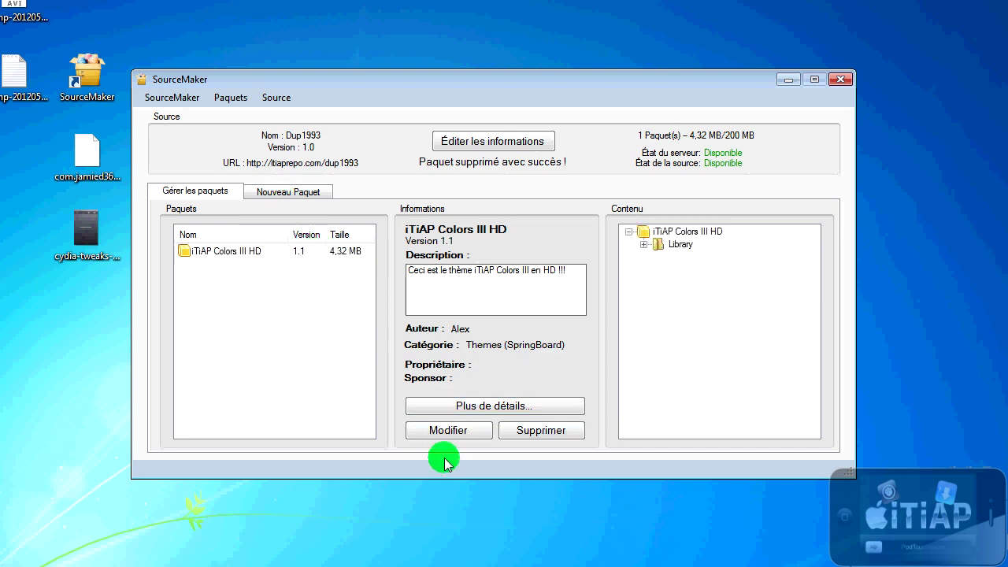
pyautogui.click(272, 97)
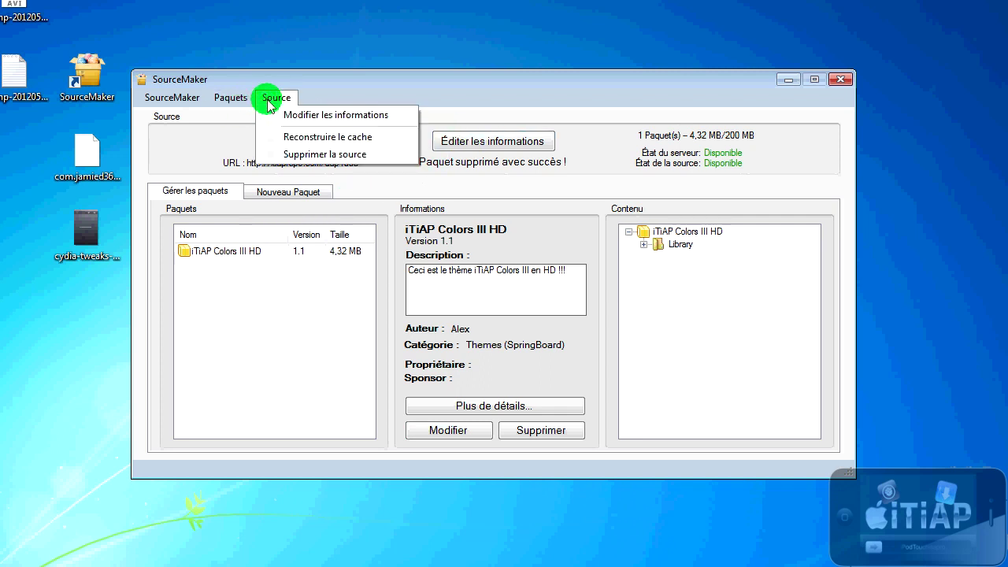
pyautogui.click(288, 118)
pyautogui.press('Escape')
pyautogui.click(231, 98)
pyautogui.moveTo(276, 98)
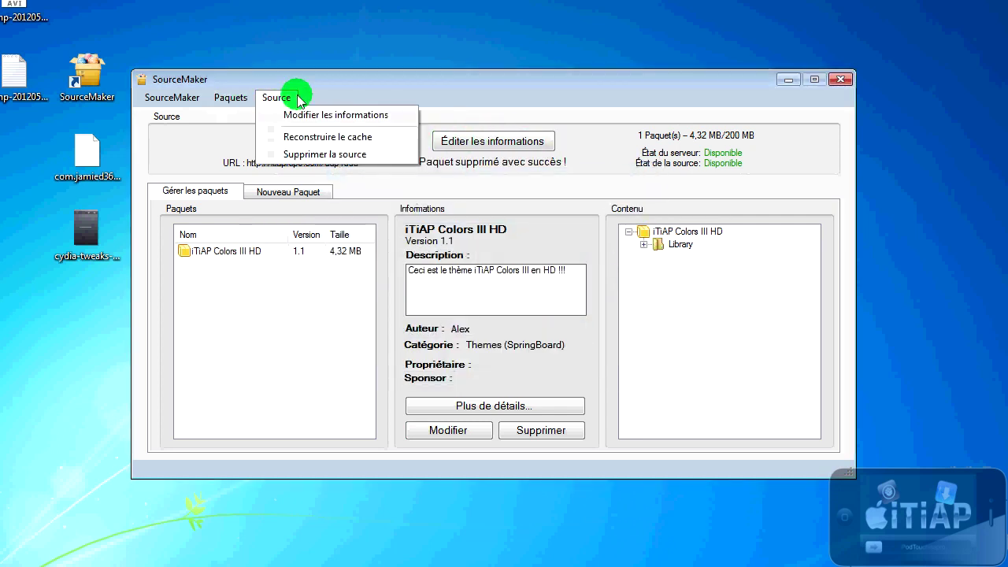
pyautogui.click(321, 155)
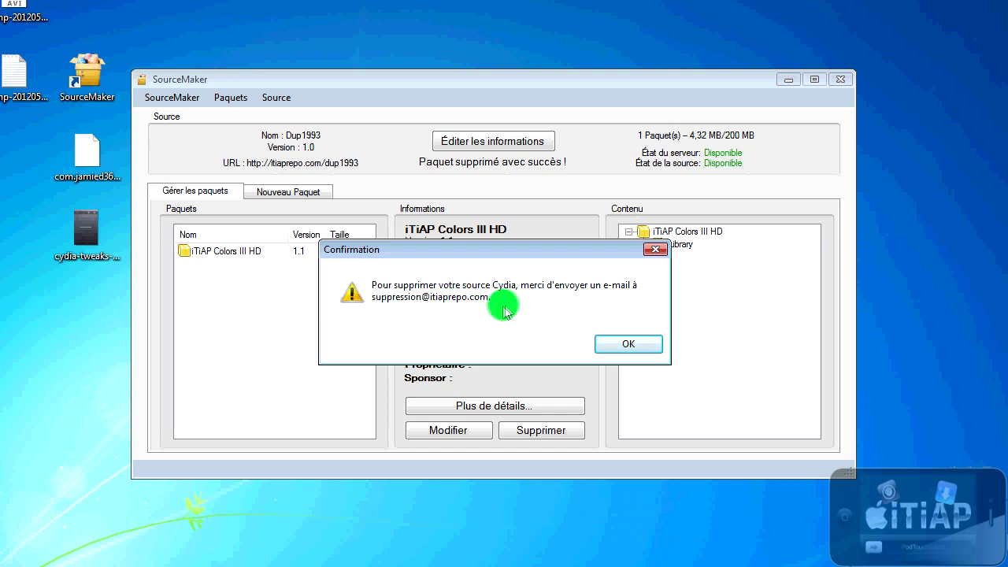
pyautogui.click(613, 345)
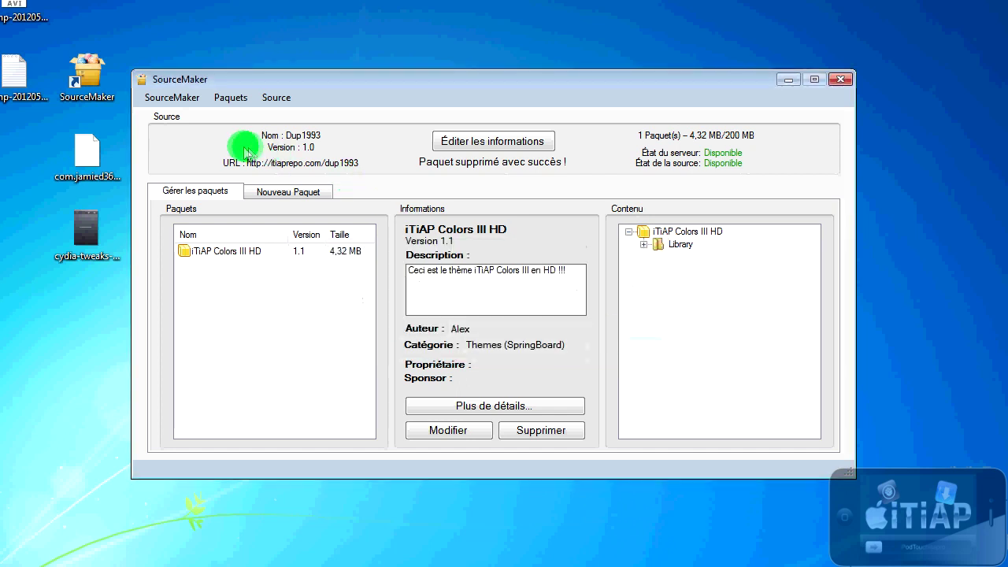
pyautogui.click(224, 98)
pyautogui.click(165, 98)
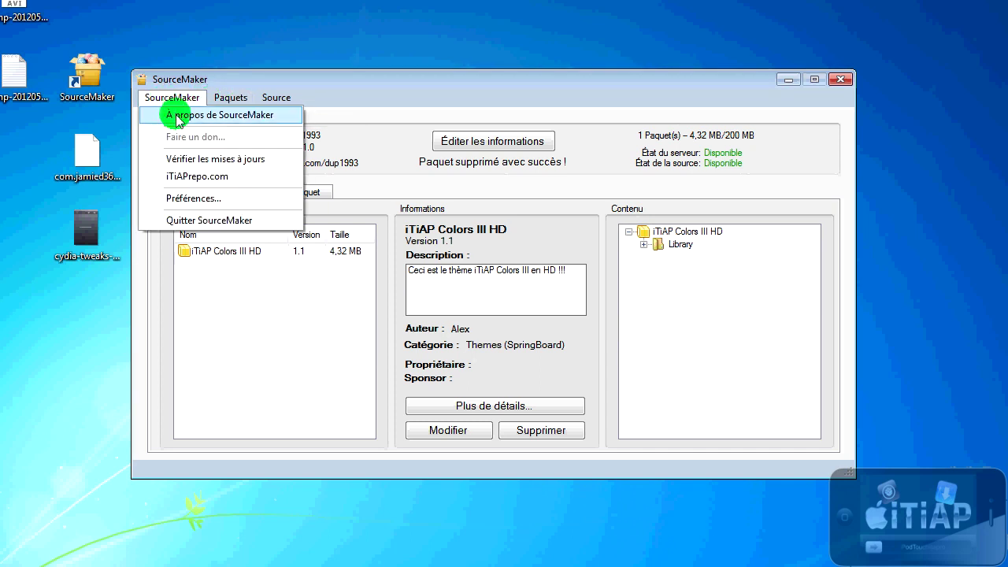
pyautogui.click(178, 116)
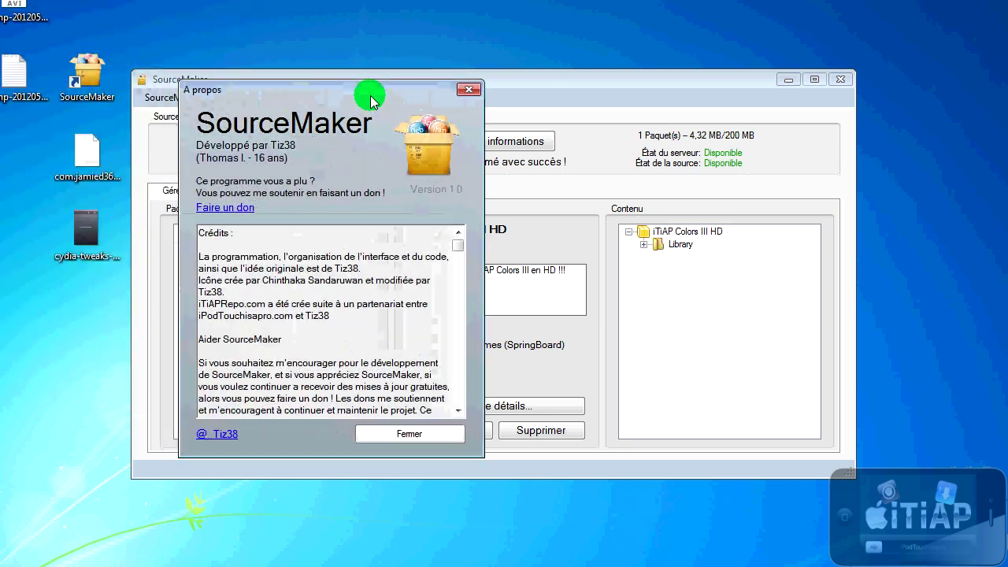
pyautogui.moveTo(201, 315); pyautogui.dragTo(287, 326)
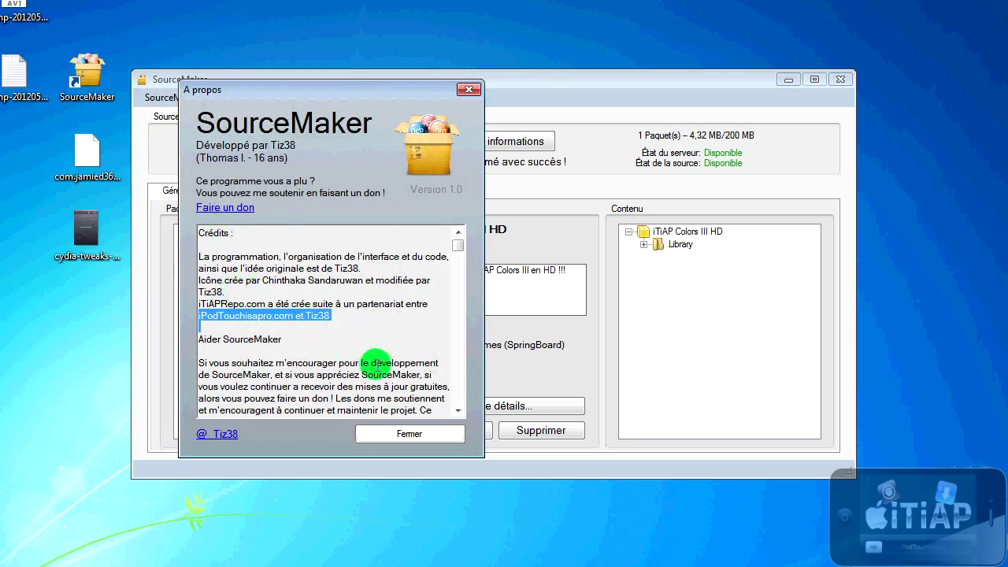
pyautogui.click(403, 435)
pyautogui.click(155, 97)
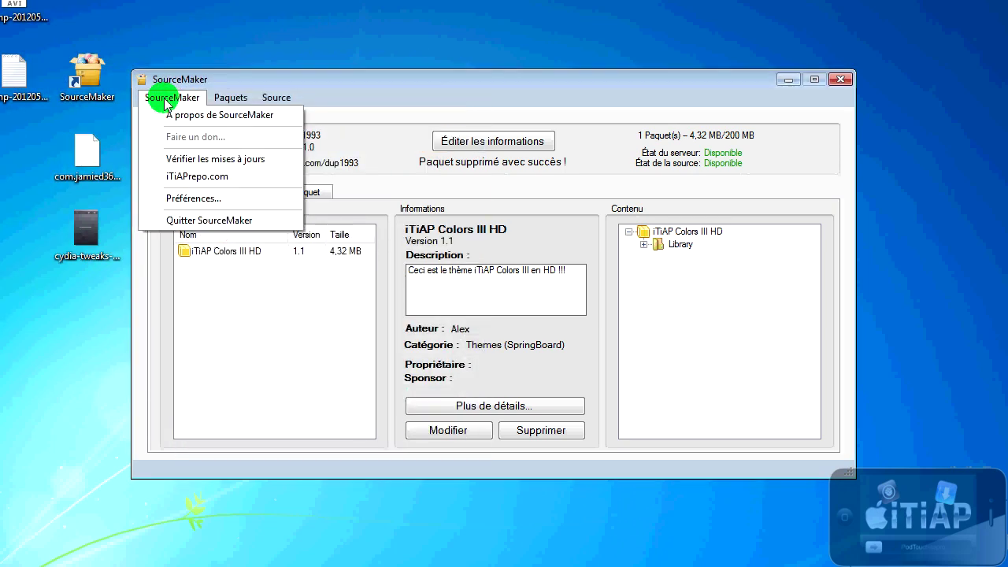
pyautogui.click(204, 162)
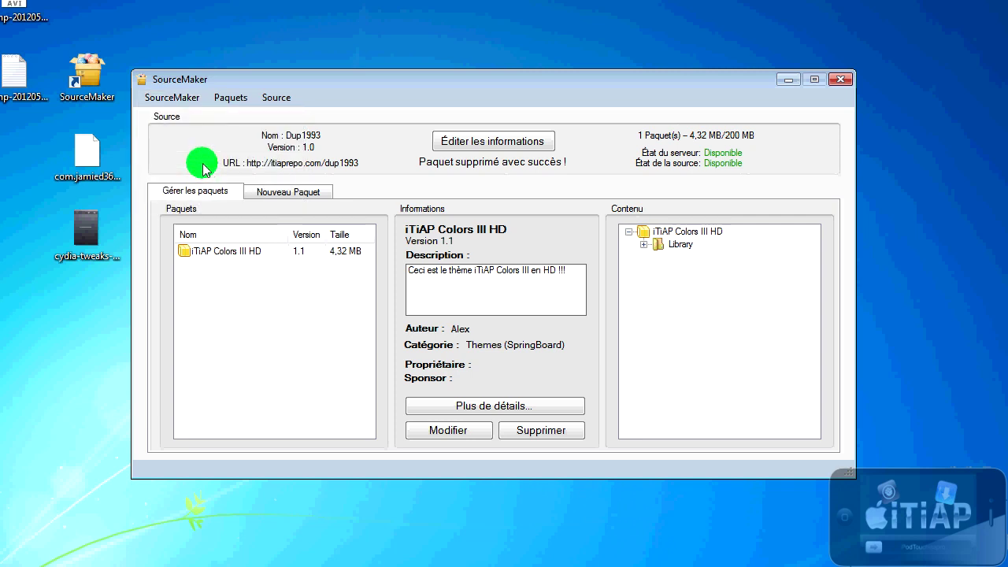
pyautogui.click(180, 100)
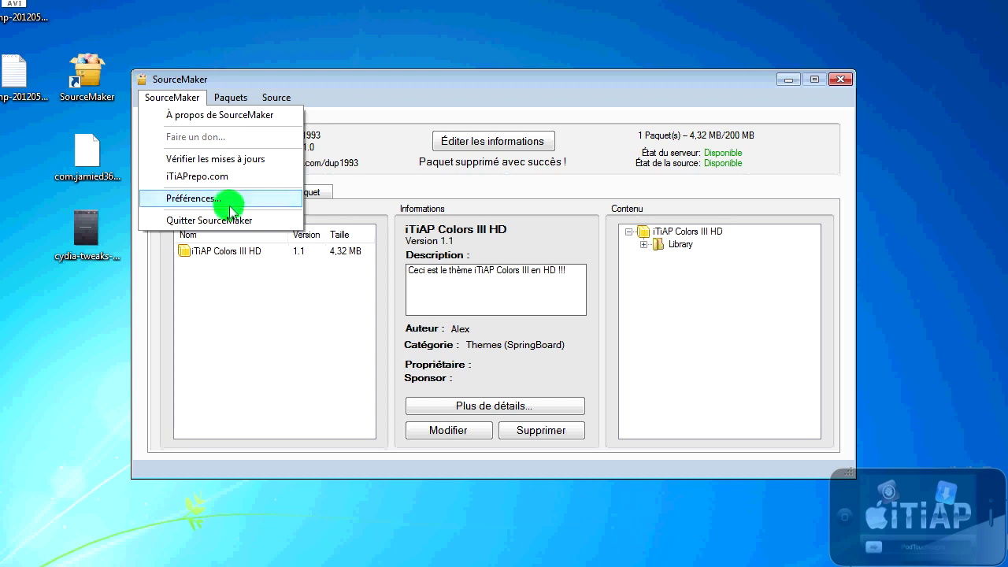
# Step: Open SourceMaker Préférences, bring the Paramètres window fully on screen, and view Mon compte
pyautogui.click(225, 198)
pyautogui.moveTo(126, 4); pyautogui.dragTo(336, 64)
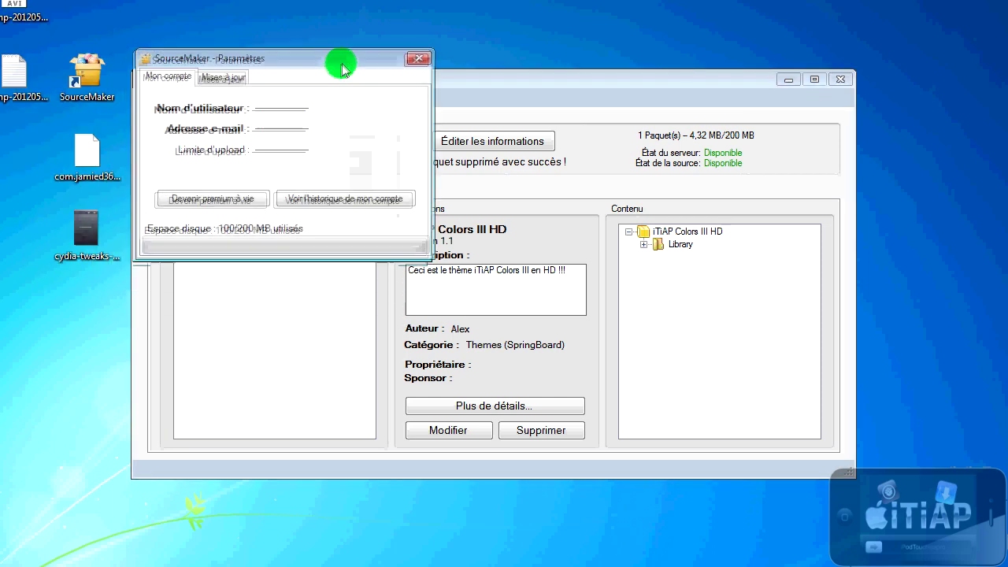
pyautogui.click(270, 116)
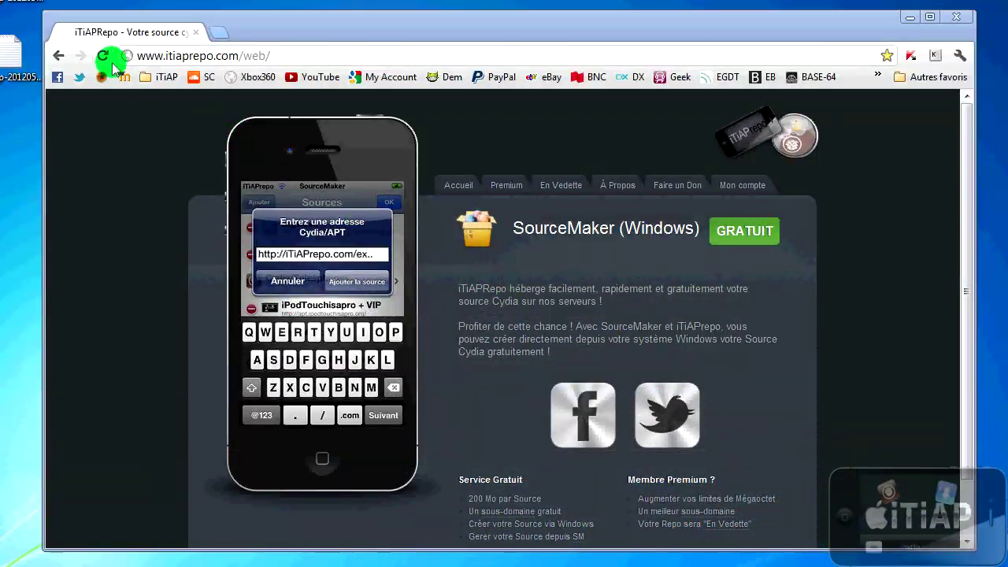
# Step: Log into the iTiAPRepo site with the account username and password
pyautogui.click(739, 189)
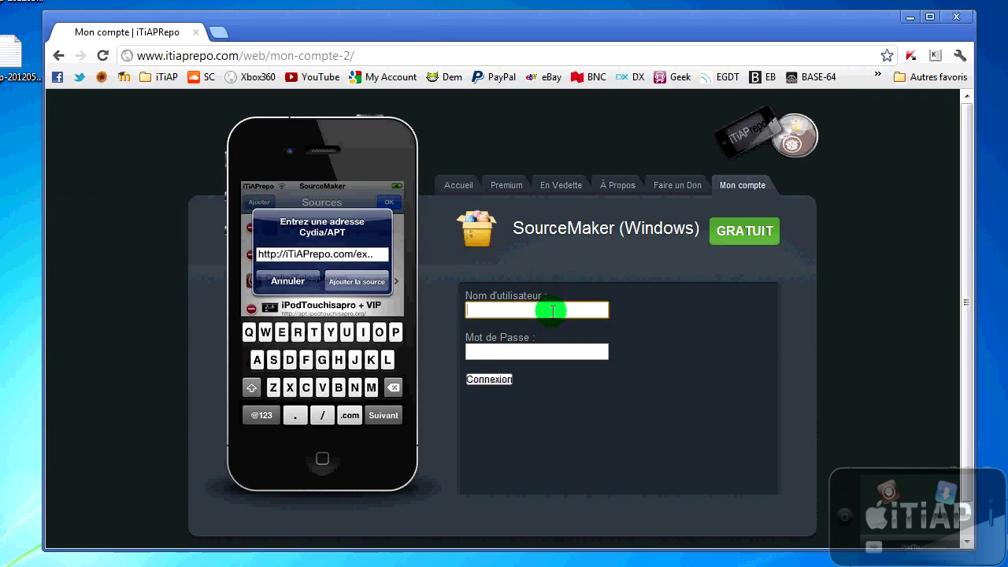
pyautogui.write('dup1993')
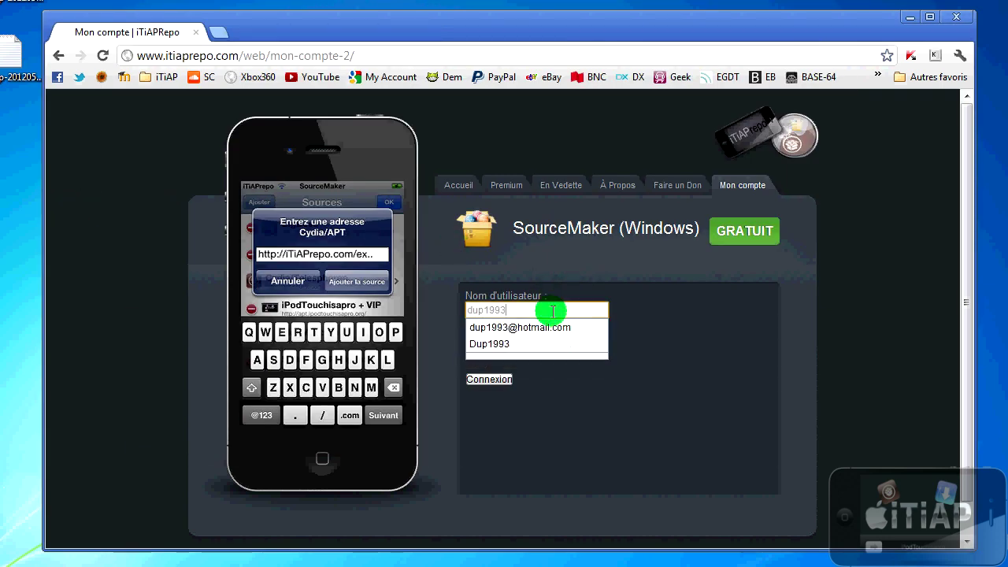
pyautogui.press('Tab')
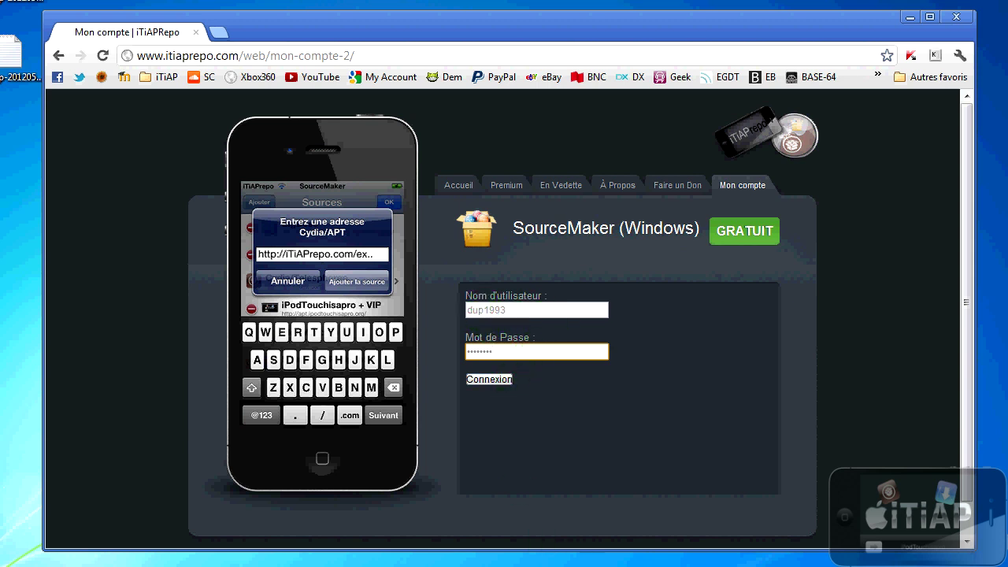
pyautogui.click(484, 380)
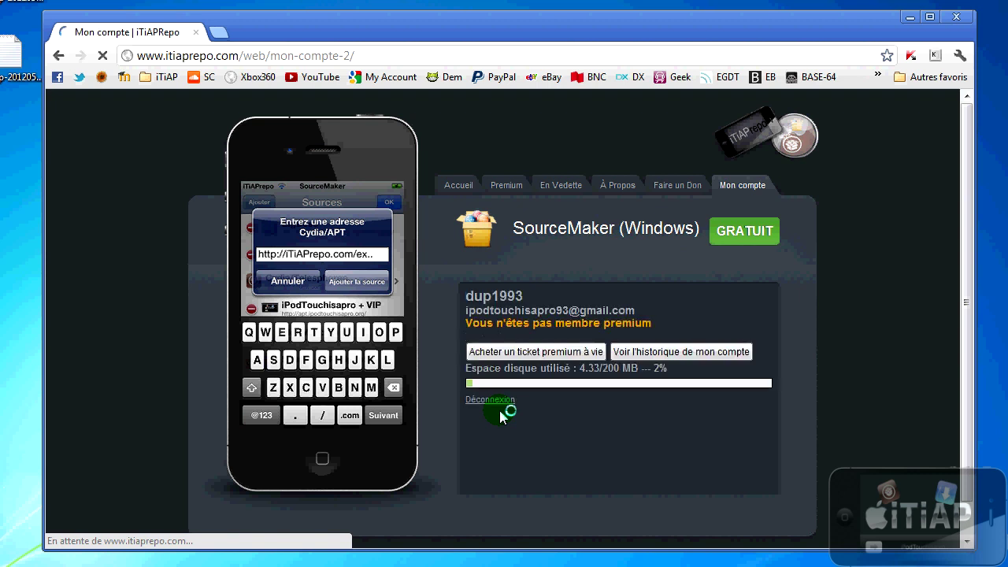
# Step: Check the not-premium status and 4.33/200 MB disk usage, then view the account history
pyautogui.moveTo(475, 318); pyautogui.dragTo(643, 324)
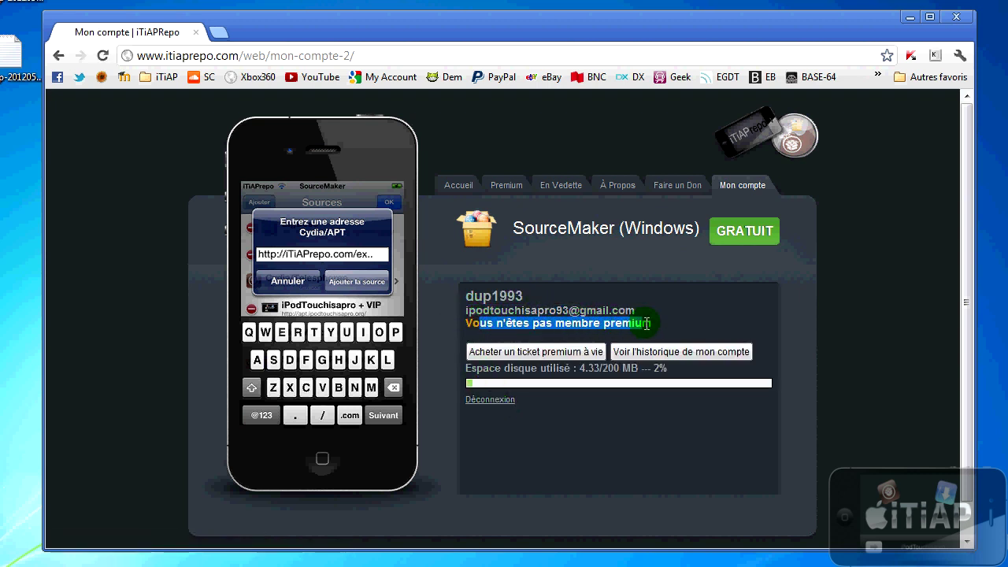
pyautogui.click(591, 377)
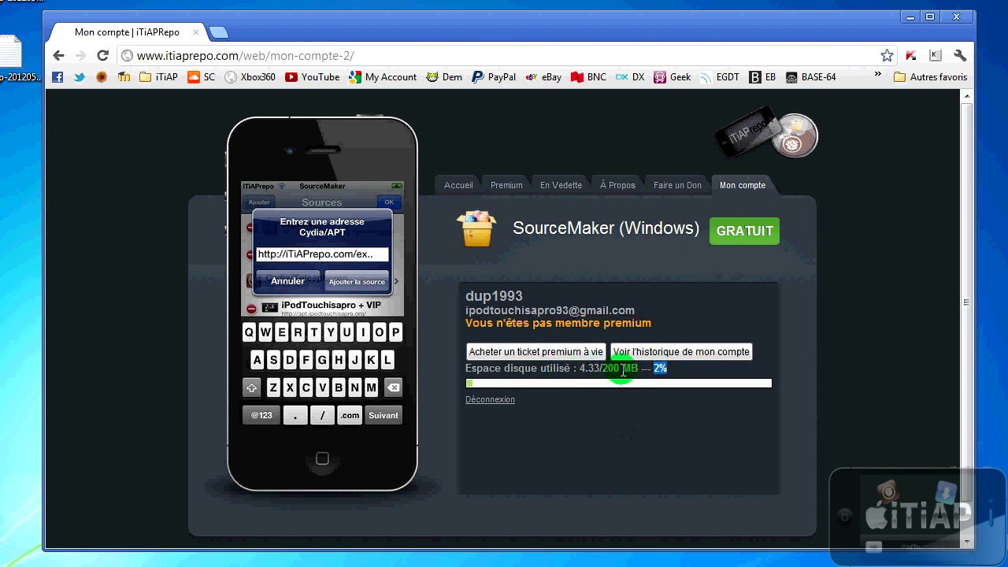
pyautogui.moveTo(583, 370); pyautogui.dragTo(623, 370)
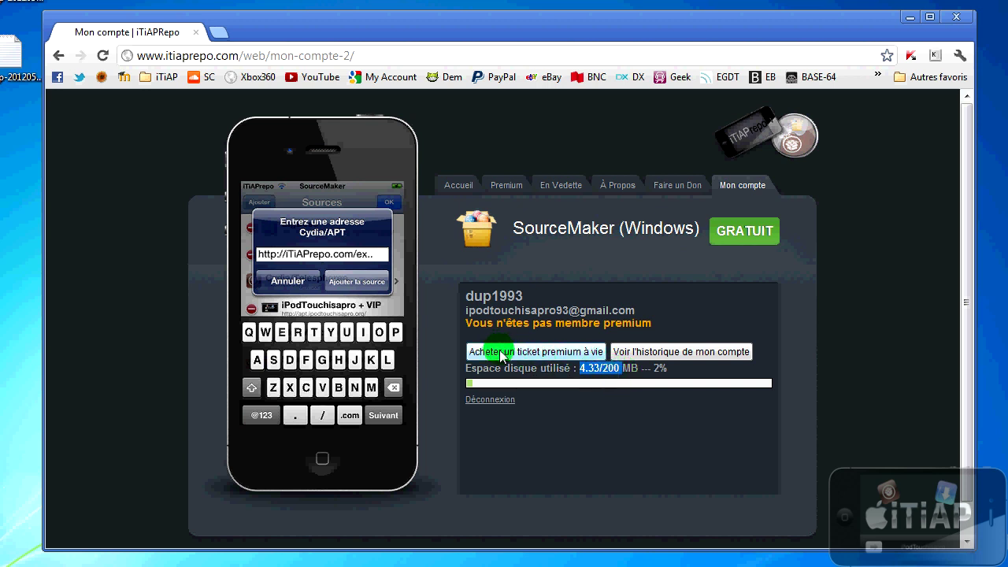
pyautogui.click(627, 354)
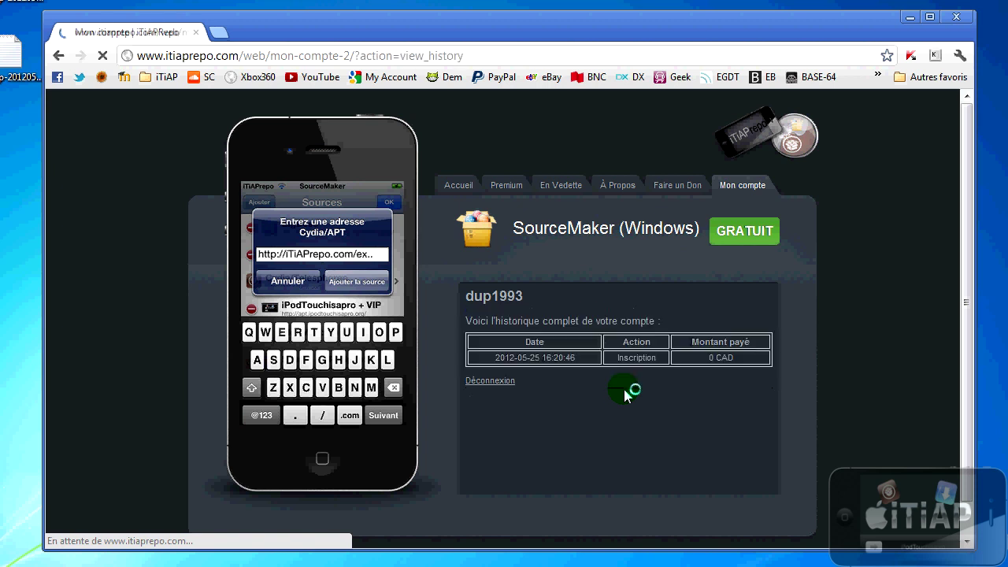
pyautogui.moveTo(530, 345); pyautogui.dragTo(545, 345)
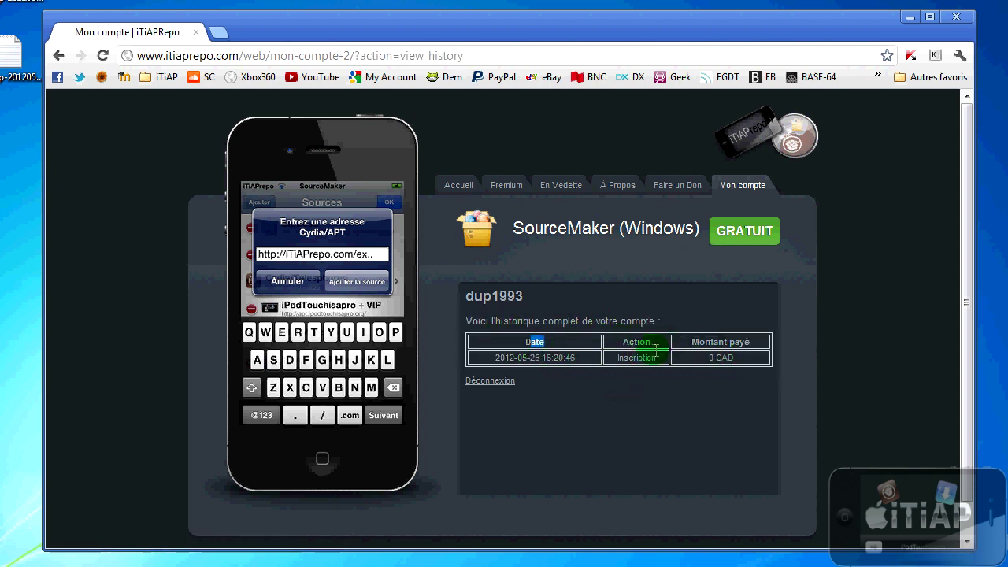
pyautogui.click(520, 192)
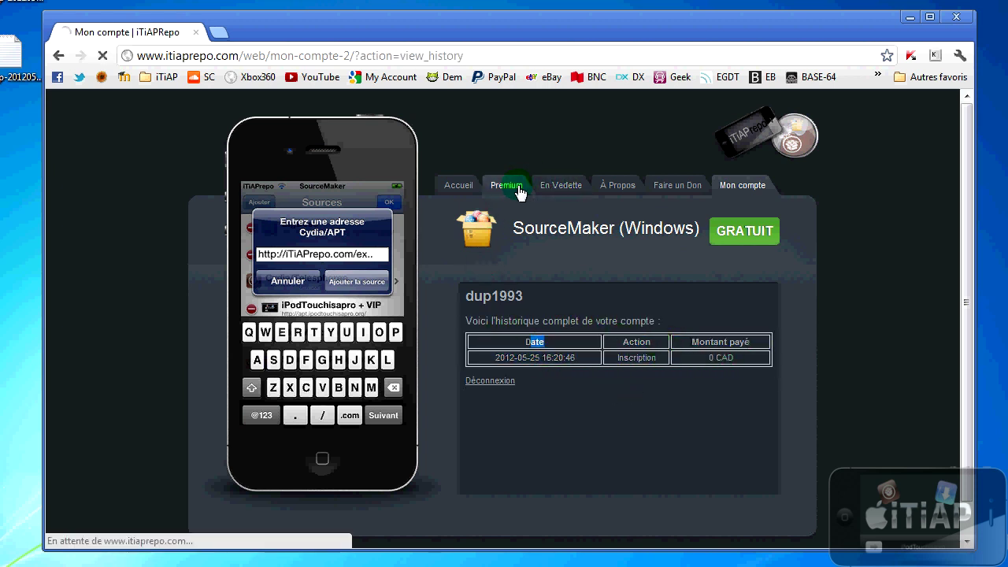
# Step: Read the Premium page's 5$ benefits: a sub-domain address, extra 1000 MO storage, package uploads
pyautogui.scroll(-2, 561, 443)
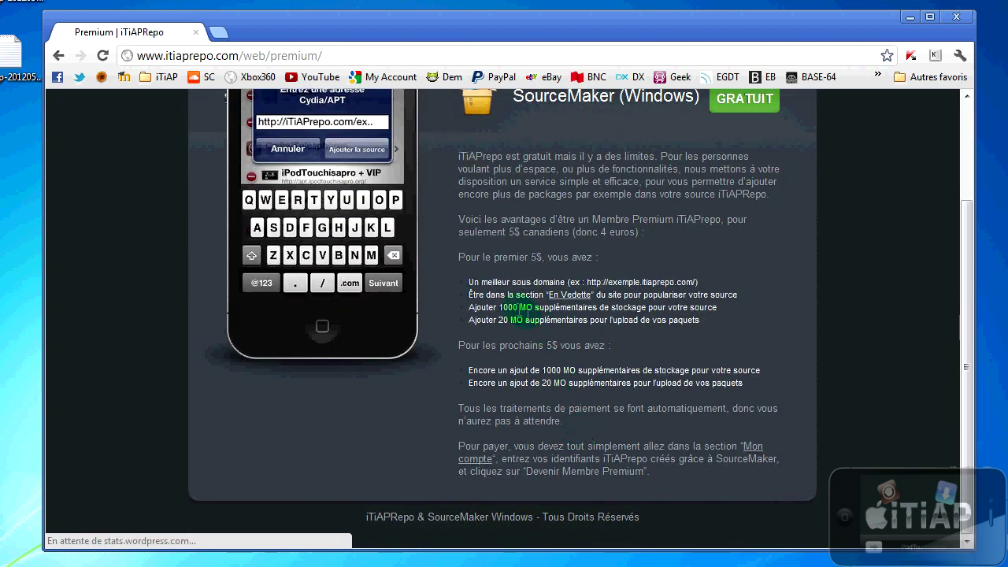
pyautogui.moveTo(493, 257); pyautogui.dragTo(582, 256)
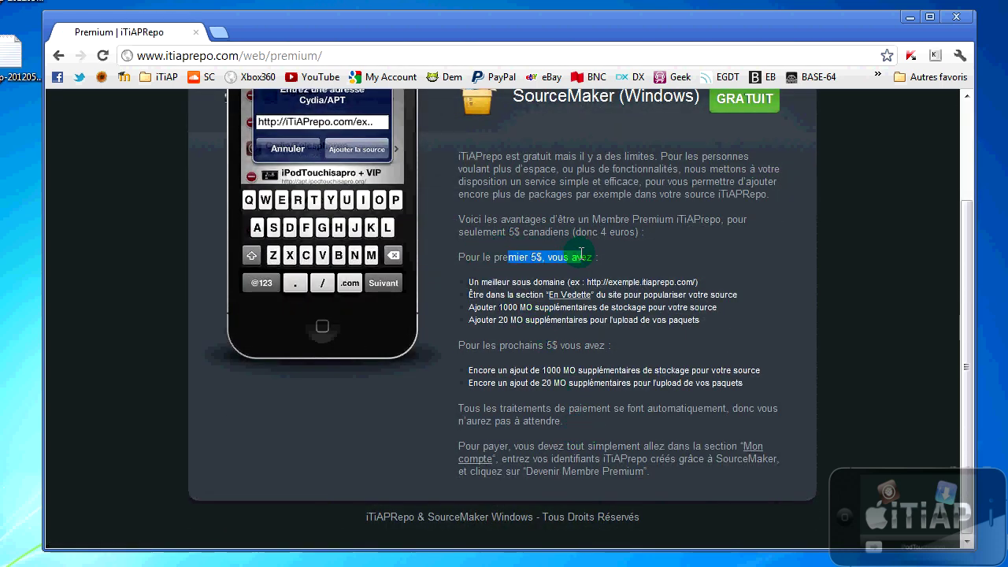
pyautogui.doubleClick(493, 282)
pyautogui.moveTo(521, 282); pyautogui.dragTo(609, 282)
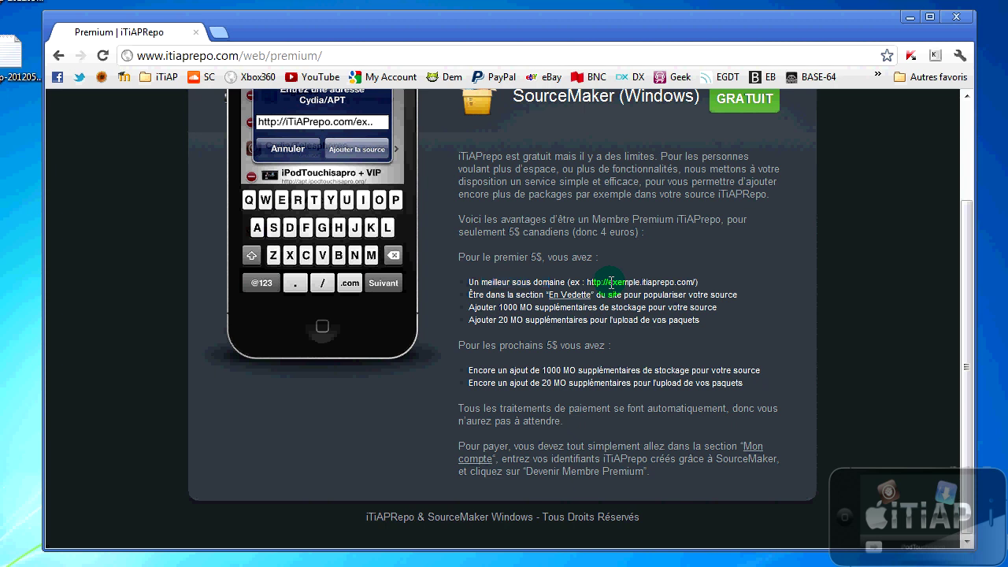
pyautogui.moveTo(641, 282); pyautogui.dragTo(607, 285)
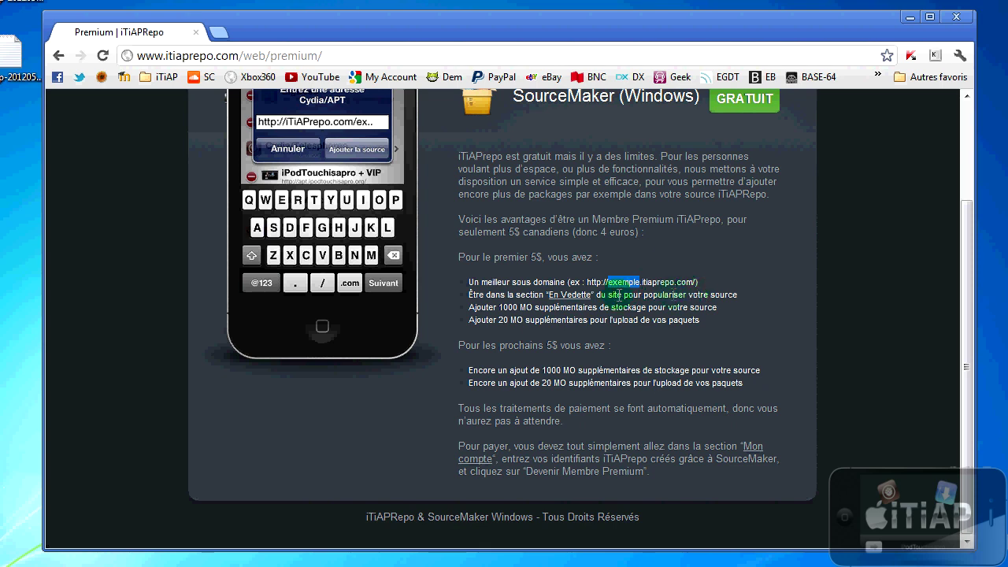
pyautogui.click(586, 302)
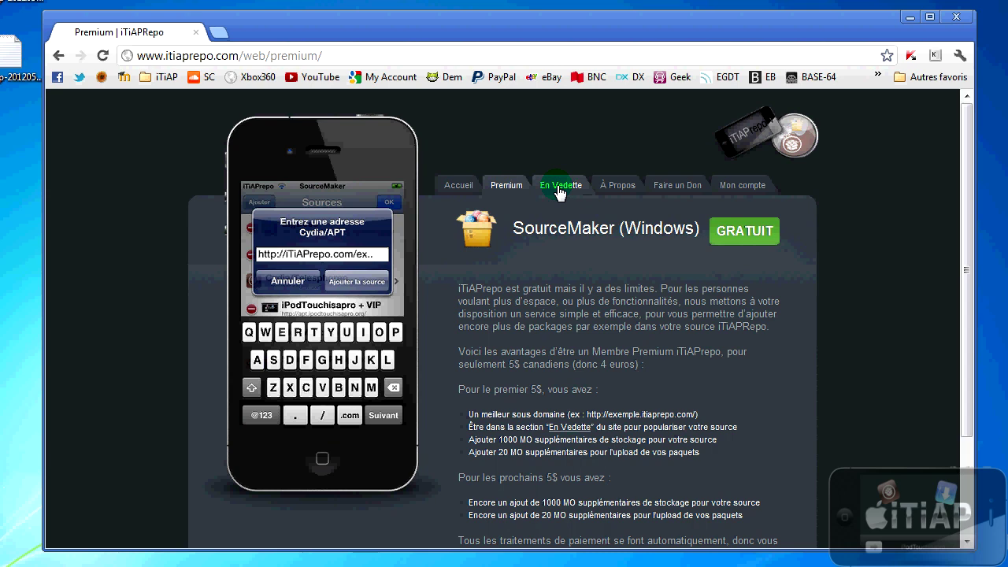
pyautogui.scroll(-1, 488, 438)
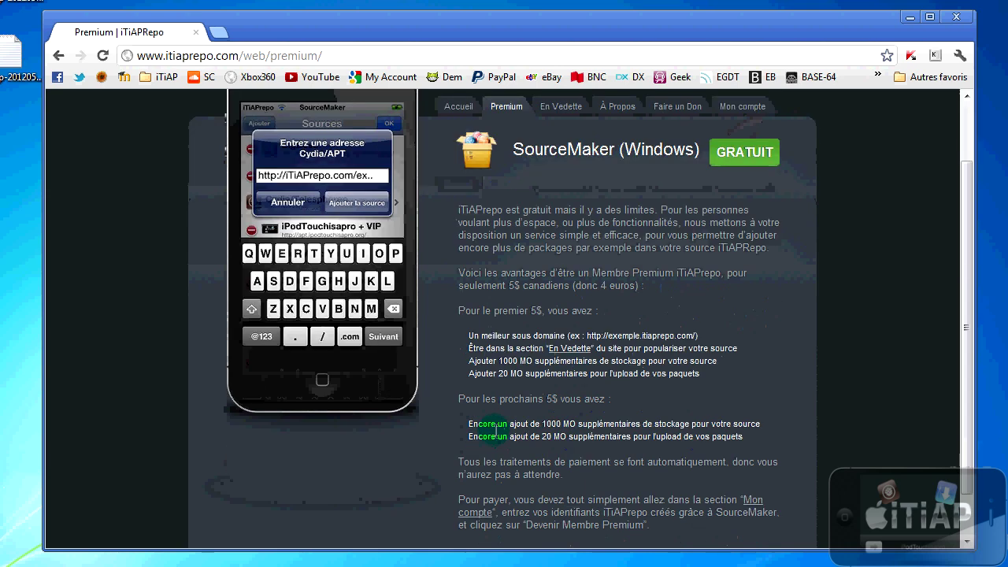
pyautogui.moveTo(489, 360); pyautogui.dragTo(524, 361)
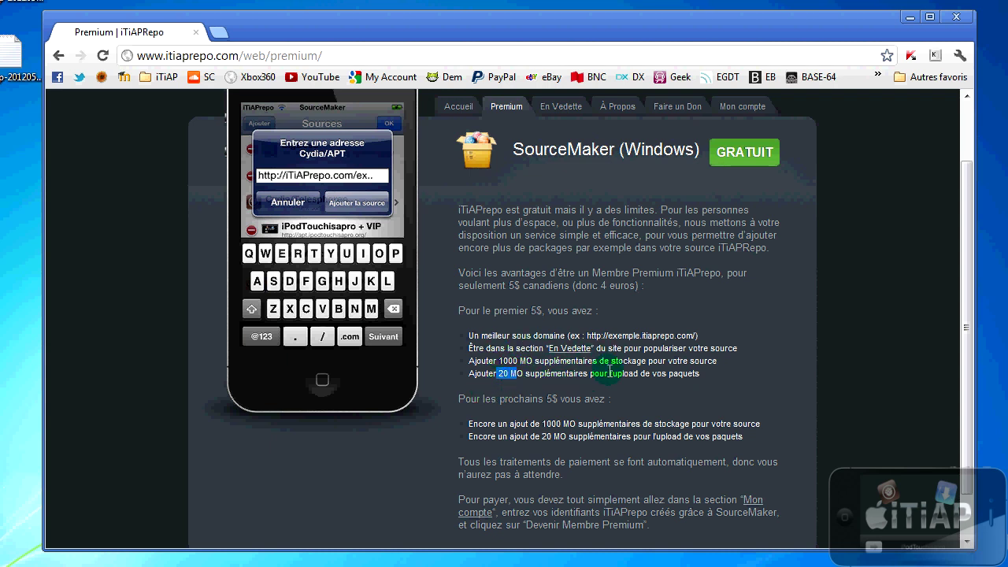
pyautogui.moveTo(618, 373); pyautogui.dragTo(683, 374)
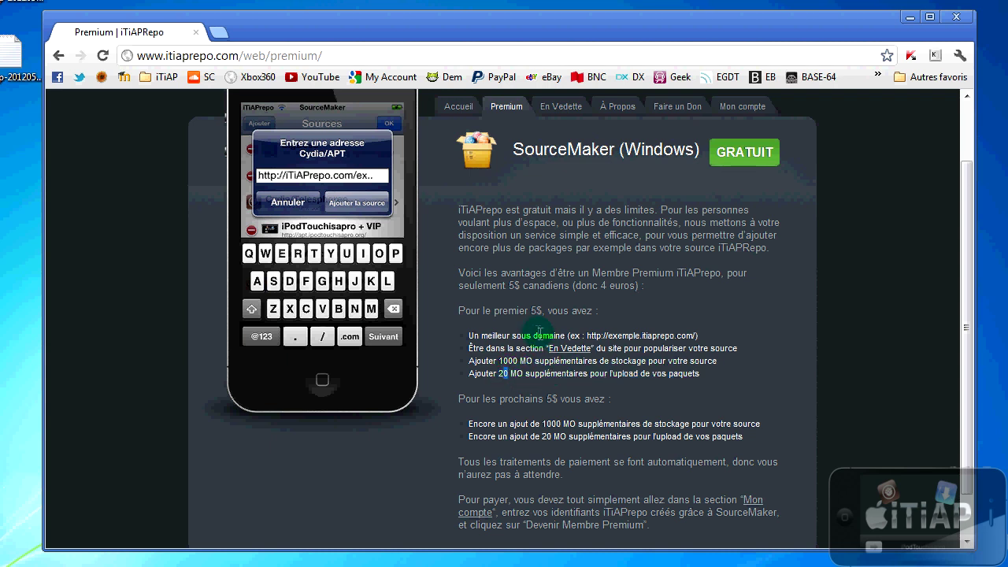
pyautogui.moveTo(493, 311); pyautogui.dragTo(573, 312)
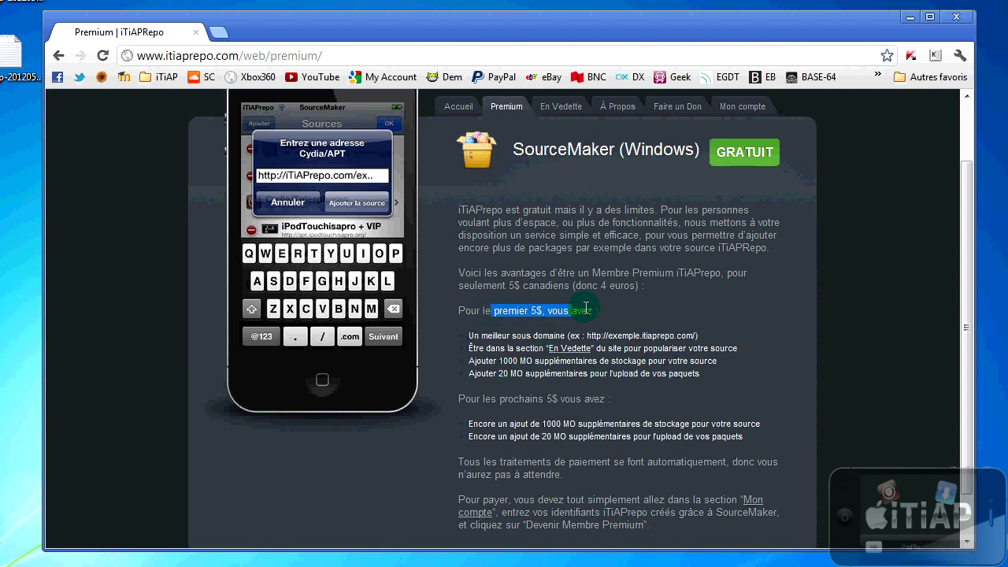
pyautogui.click(586, 309)
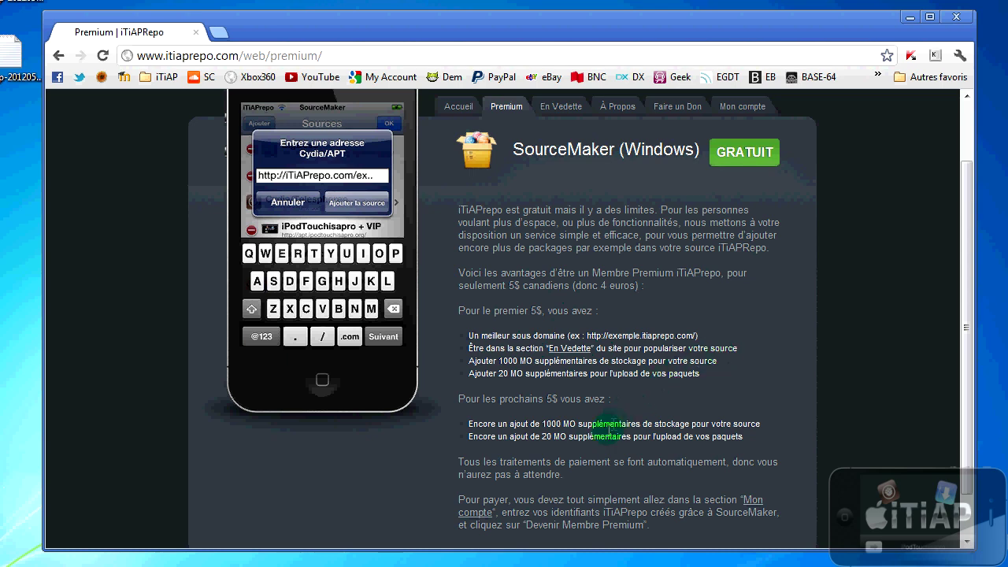
# Step: Review the 1000 MO storage and 20 MO upload benefits, then start buying the lifetime premium ticket
pyautogui.scroll(-1, 620, 423)
pyautogui.moveTo(491, 345); pyautogui.dragTo(582, 346)
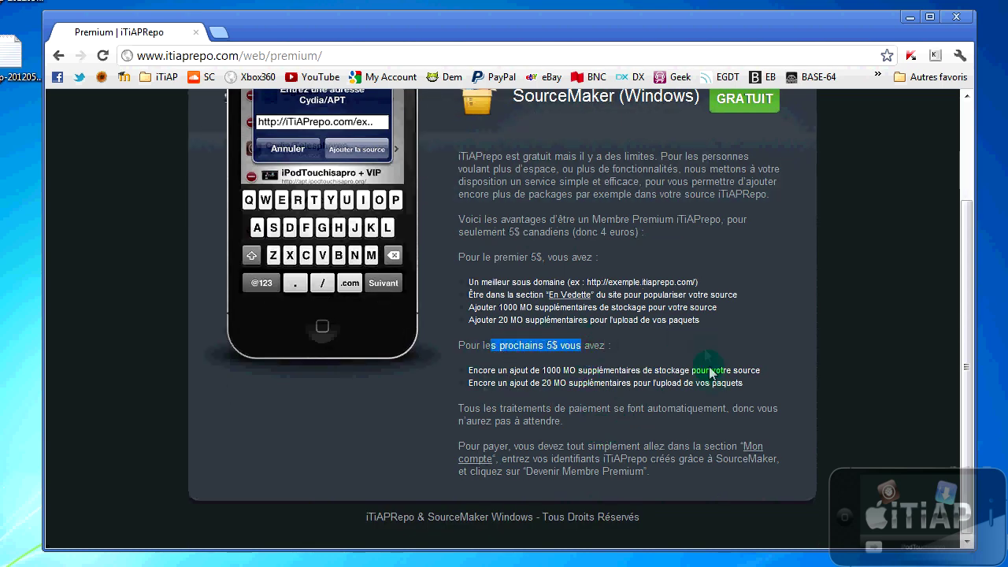
pyautogui.moveTo(501, 370); pyautogui.dragTo(615, 371)
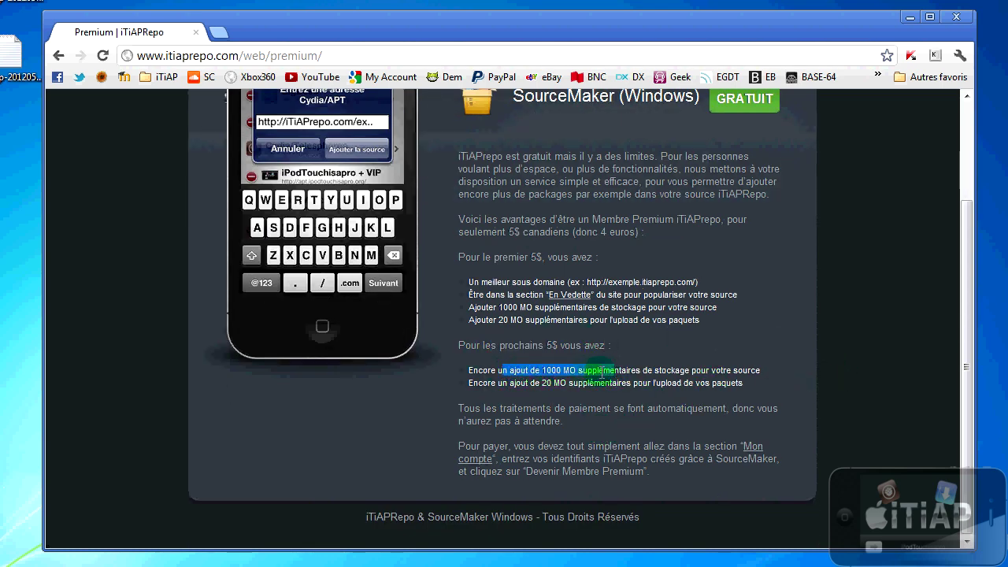
pyautogui.moveTo(502, 384); pyautogui.dragTo(605, 383)
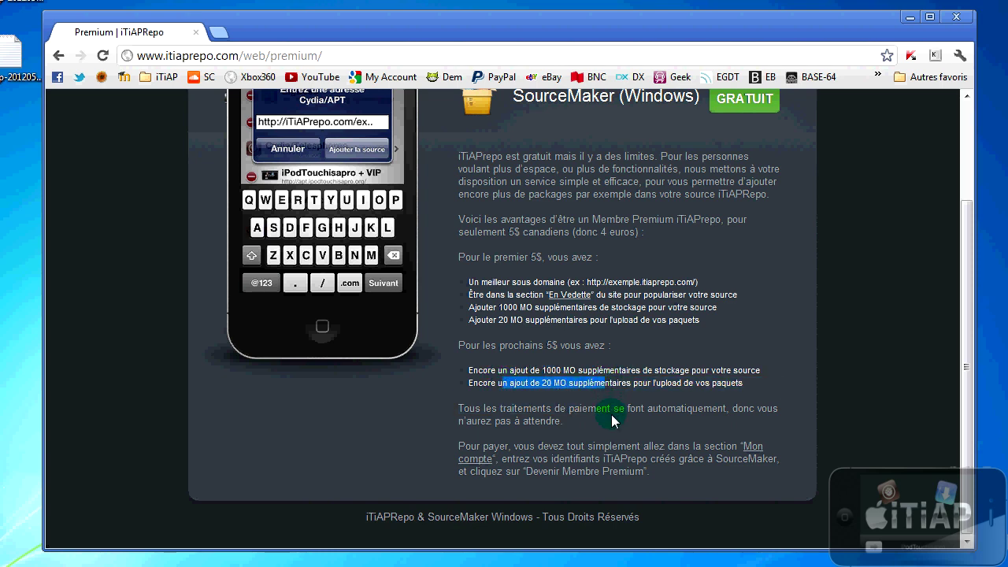
pyautogui.scroll(1, 646, 421)
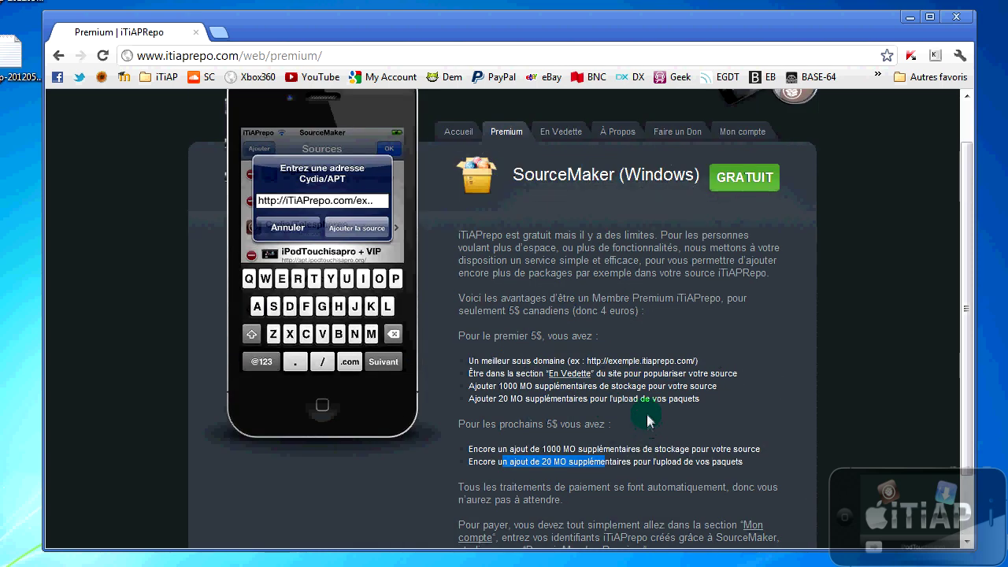
pyautogui.click(727, 134)
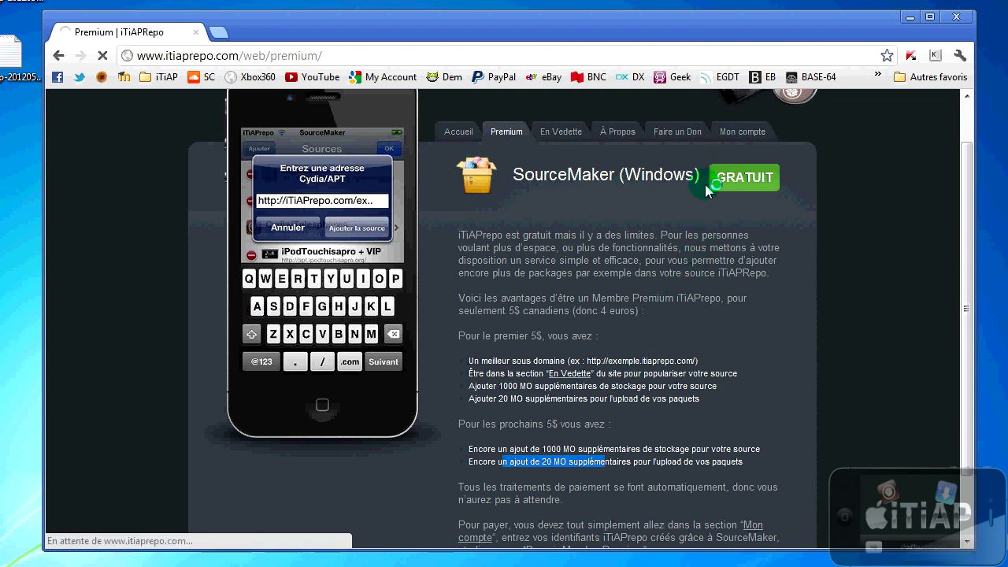
pyautogui.click(510, 355)
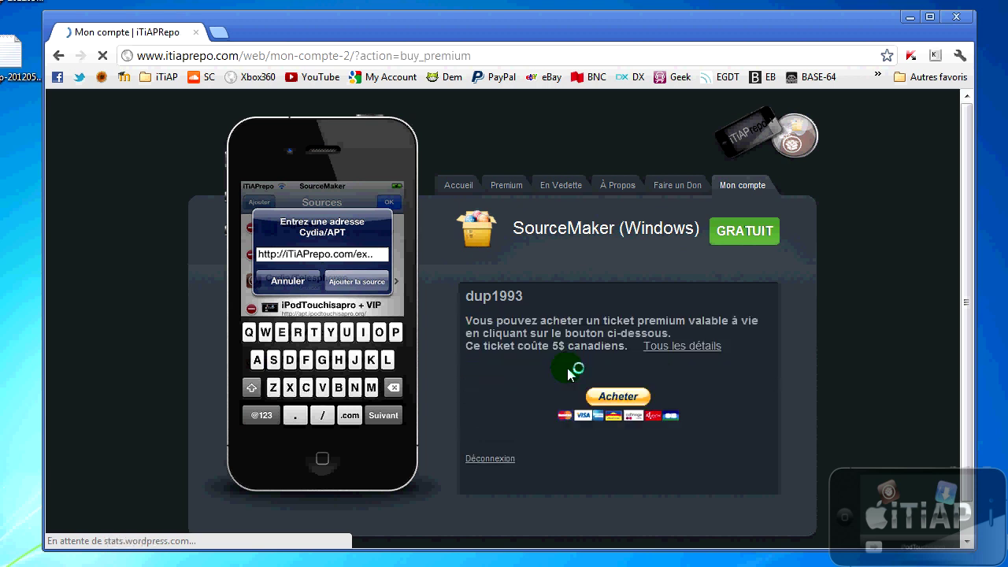
# Step: Highlight the 5$ price of the lifetime premium ticket
pyautogui.moveTo(516, 346); pyautogui.dragTo(588, 346)
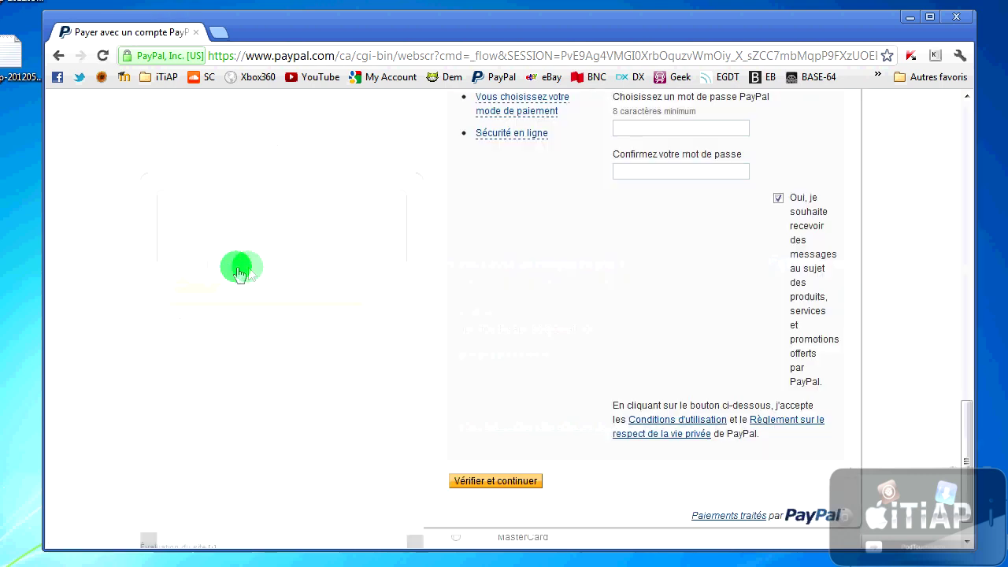
# Step: Scroll through the PayPal page to review the 5.00 CAD premium membership payment
pyautogui.scroll(-2, 378, 304)
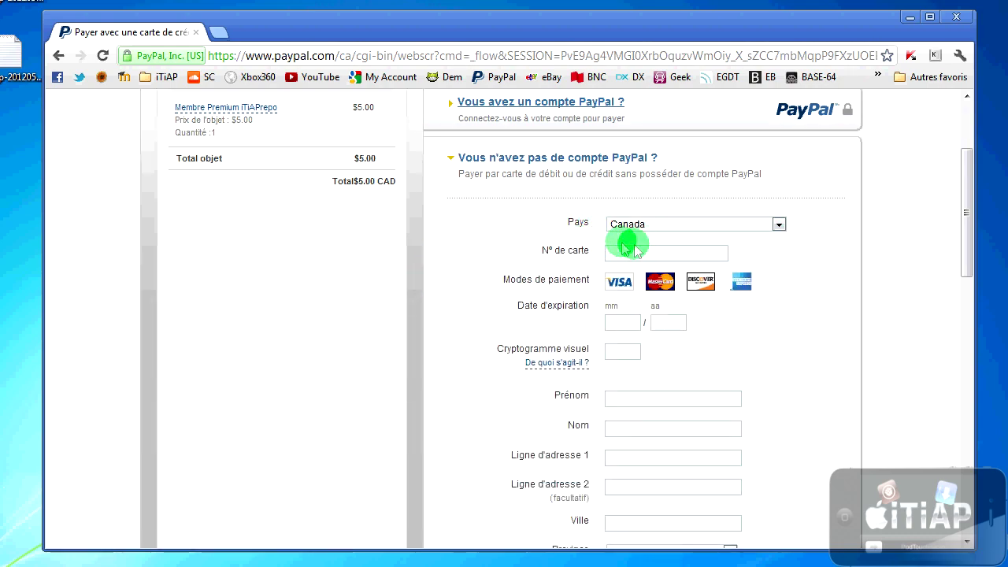
pyautogui.scroll(-3, 646, 270)
pyautogui.scroll(-6, 659, 378)
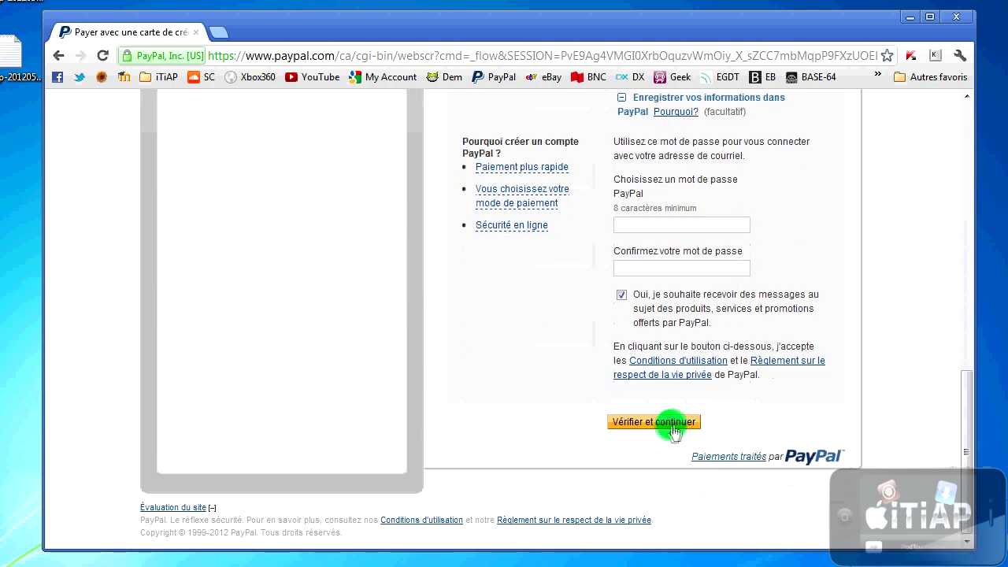
pyautogui.scroll(10, 631, 417)
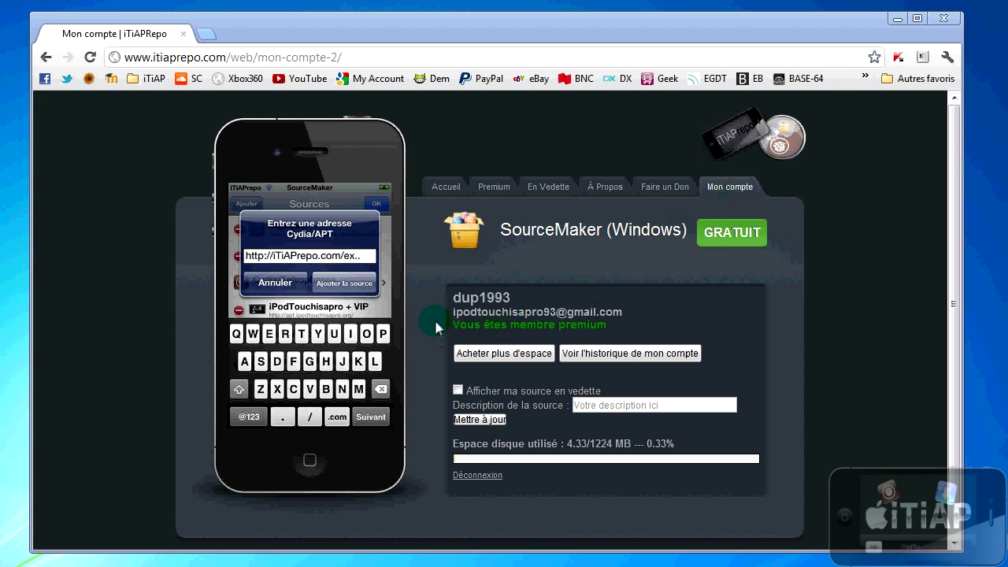
# Step: Highlight the premium membership confirmation, then open En Vedette in a new tab and close it
pyautogui.moveTo(459, 324); pyautogui.dragTo(586, 330)
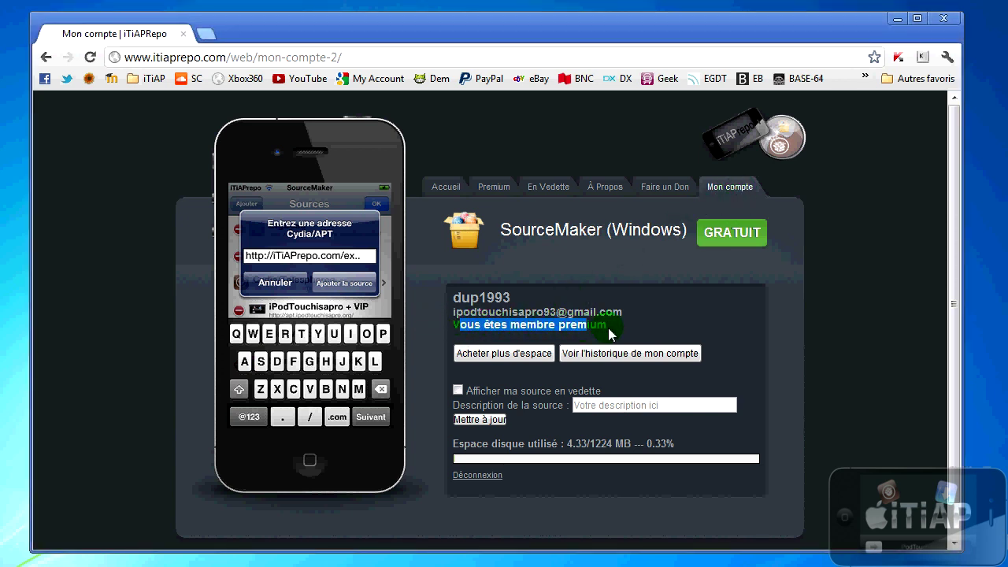
pyautogui.click(472, 390)
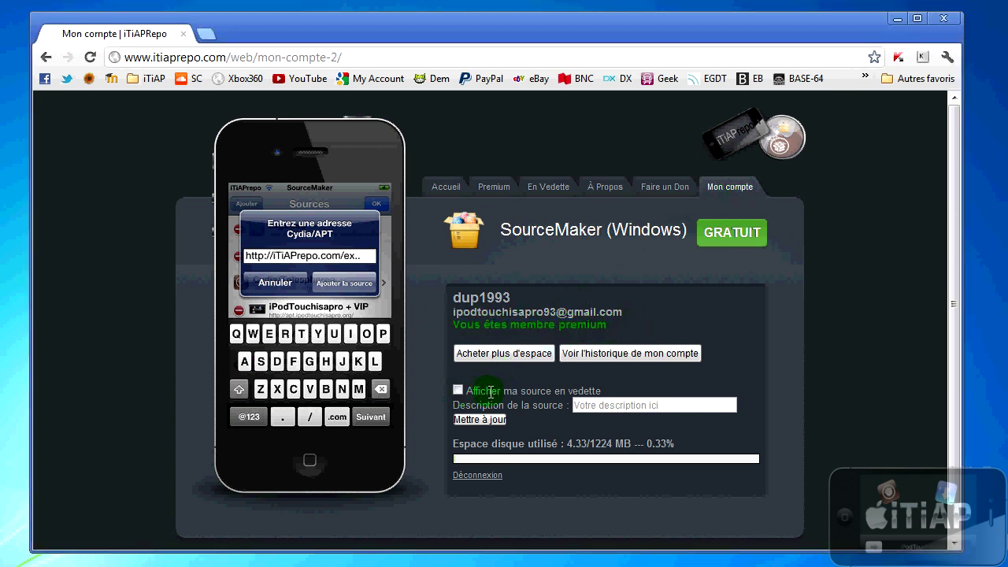
pyautogui.moveTo(486, 391); pyautogui.dragTo(579, 391)
pyautogui.rightClick(561, 194)
pyautogui.click(563, 197)
pyautogui.click(255, 36)
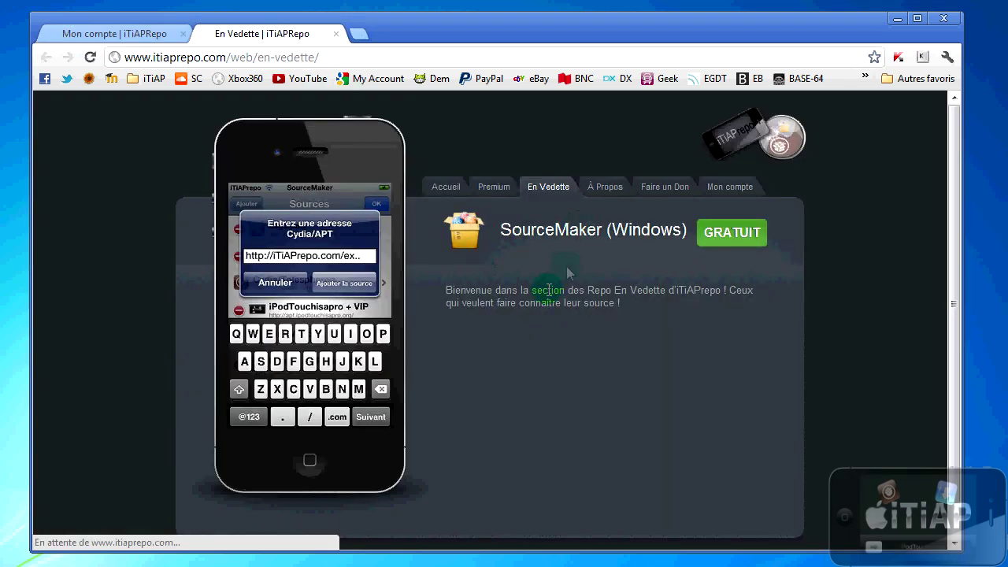
pyautogui.click(335, 33)
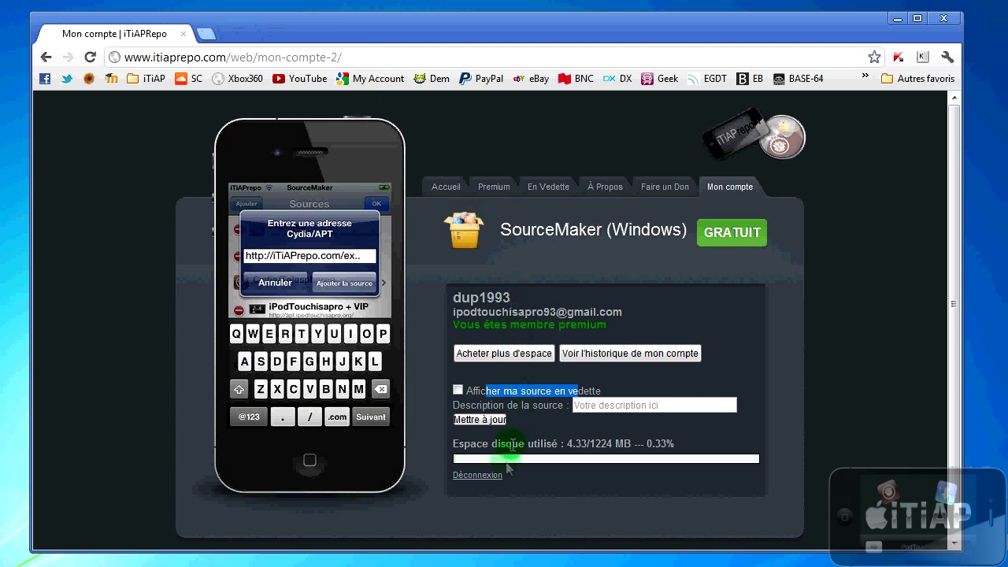
# Step: Highlight the disk usage figures: 4.33/1224 MB and 0.33%
pyautogui.moveTo(458, 444); pyautogui.dragTo(591, 445)
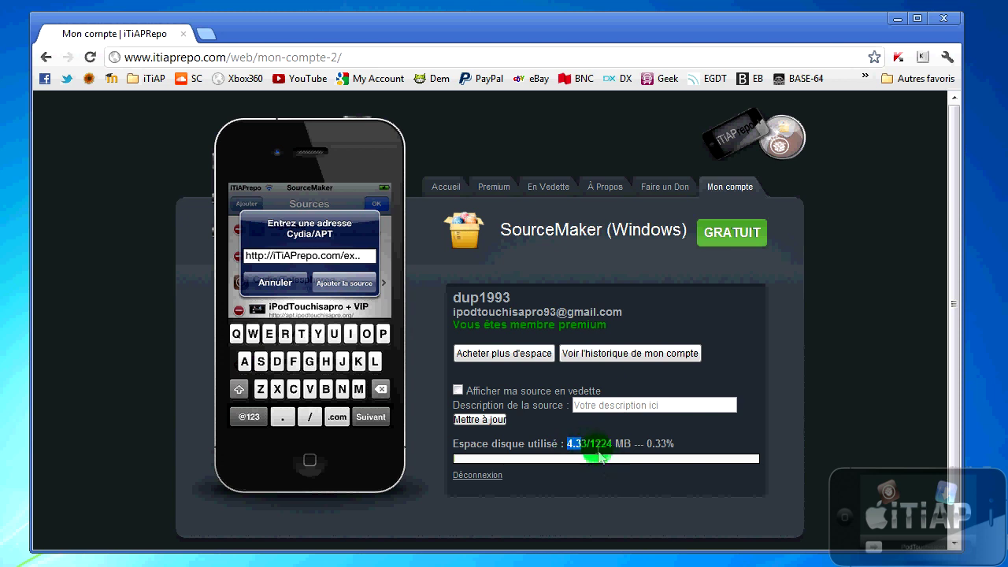
pyautogui.moveTo(591, 443); pyautogui.dragTo(610, 444)
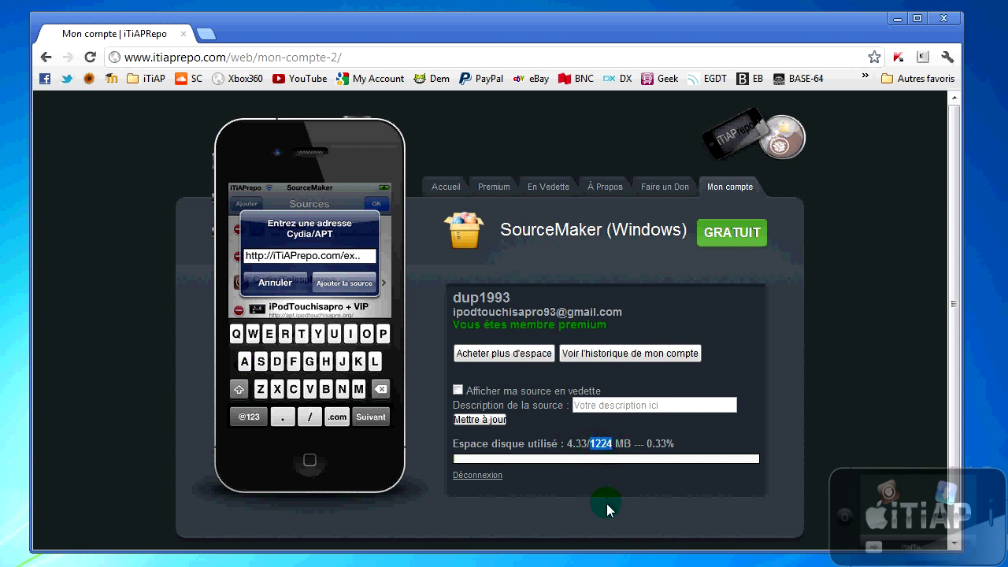
pyautogui.doubleClick(592, 443)
pyautogui.doubleClick(646, 445)
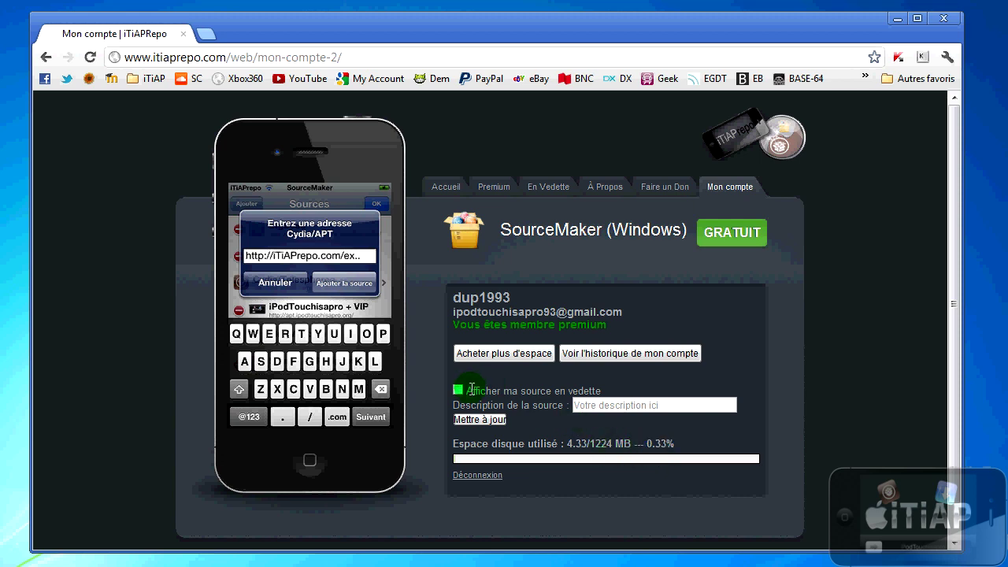
# Step: Open the En Vedette featured page in a new tab, then return to the account page
pyautogui.rightClick(548, 189)
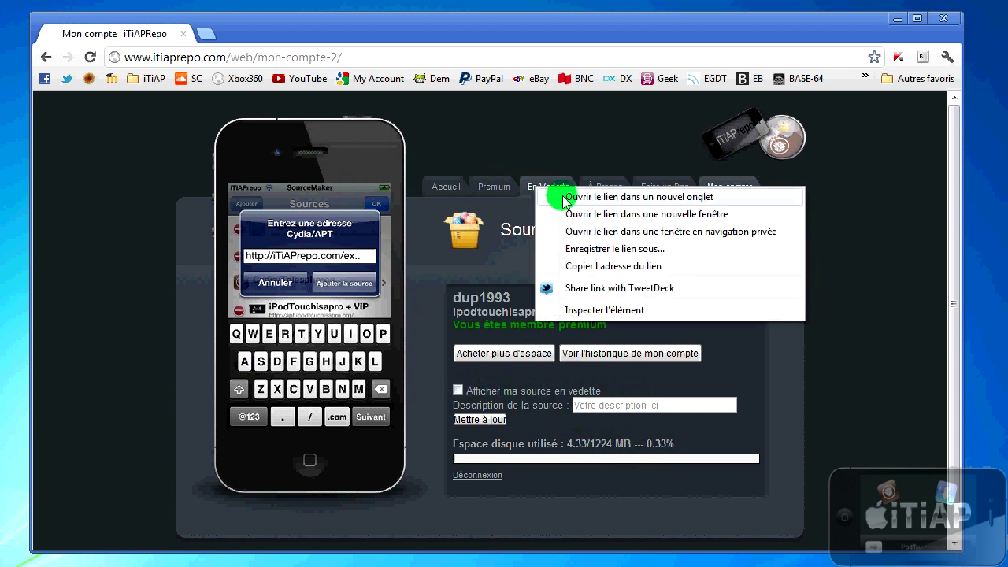
pyautogui.click(575, 197)
pyautogui.click(238, 32)
pyautogui.click(161, 33)
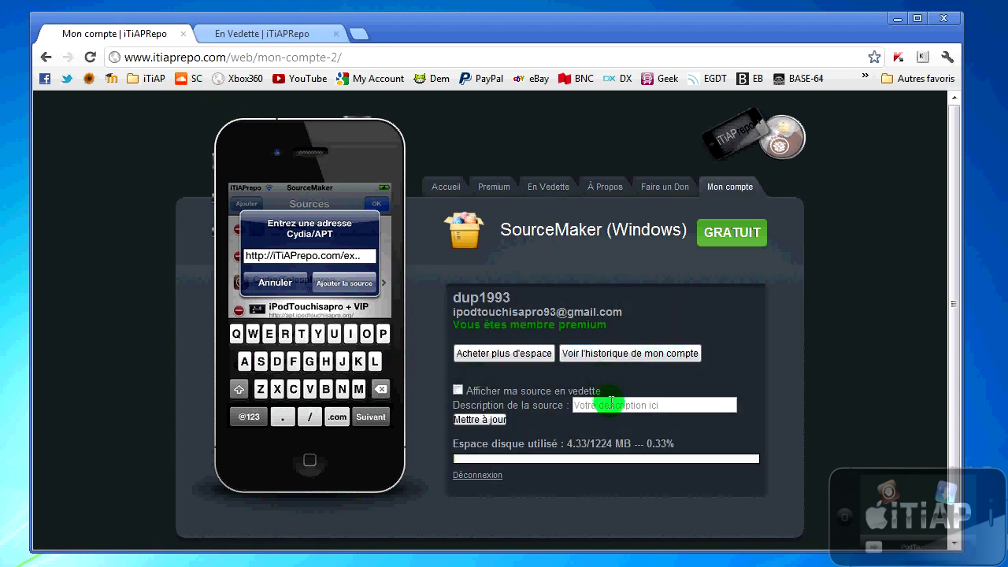
# Step: Enable 'Afficher ma source en vedette' with description 'La Source d'Alex le Best !' and save
pyautogui.click(458, 392)
pyautogui.click(625, 406)
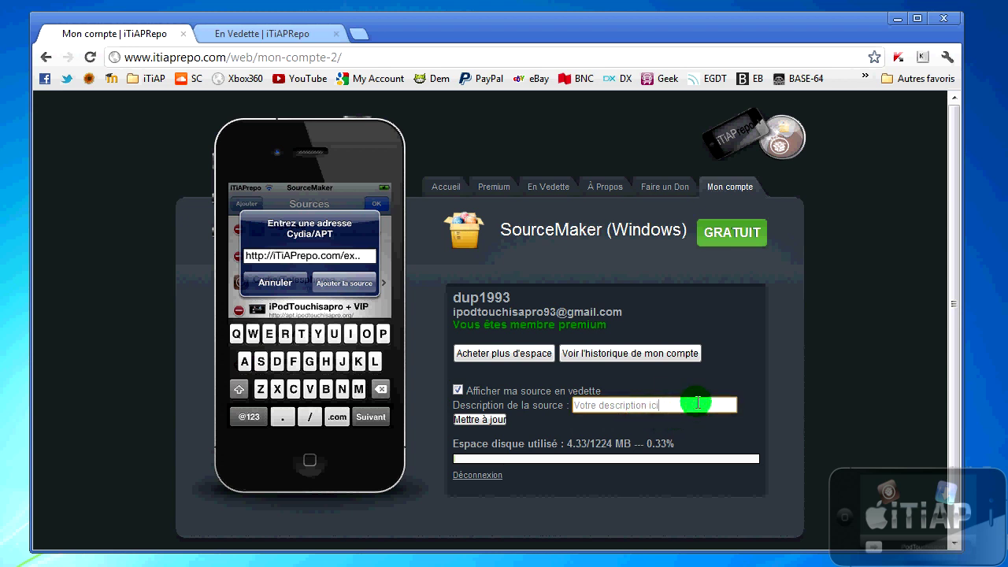
pyautogui.moveTo(694, 406); pyautogui.dragTo(477, 405)
pyautogui.press('BackSpace')
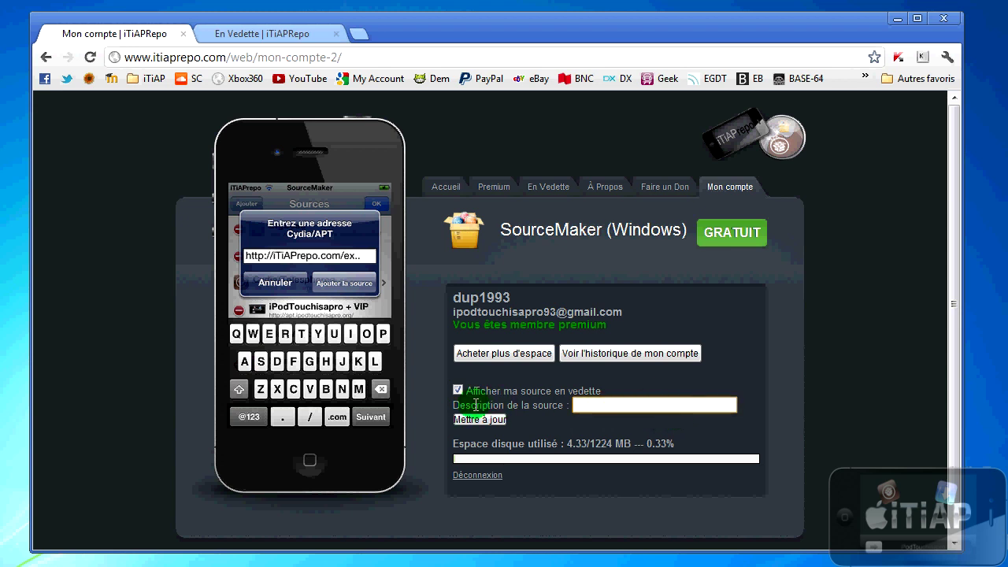
pyautogui.write("La Source d'Alex le Best !")
pyautogui.click(486, 419)
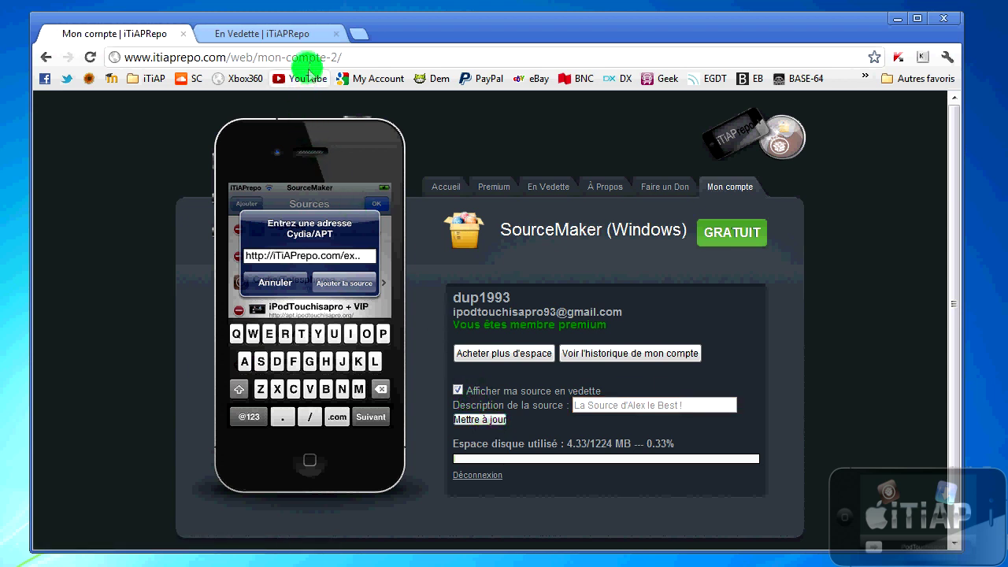
# Step: Reload En Vedette and confirm the Dup1993 source appears with its tagline
pyautogui.click(260, 33)
pyautogui.hotkey('ctrl', 'l')
pyautogui.press('Return')
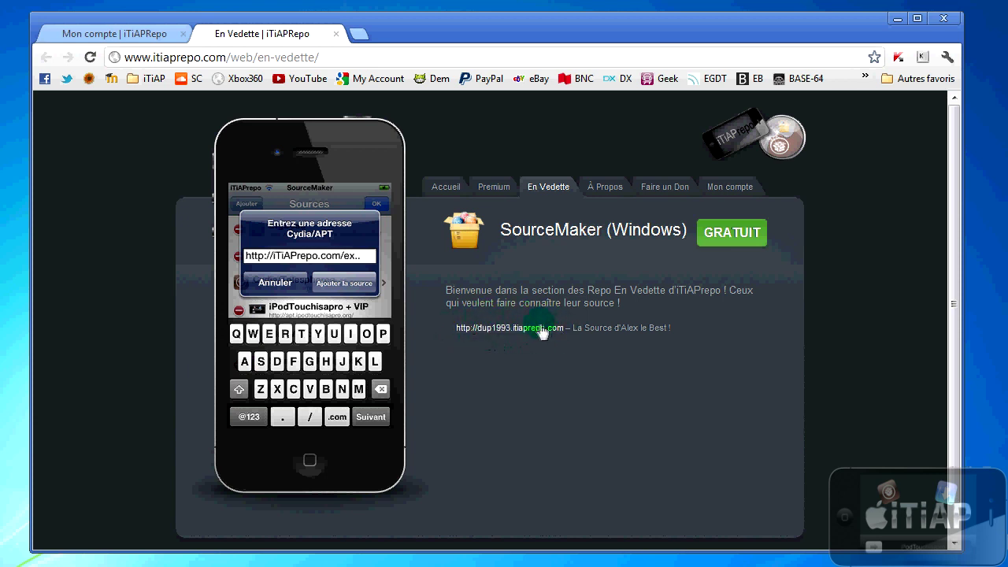
pyautogui.click(510, 338)
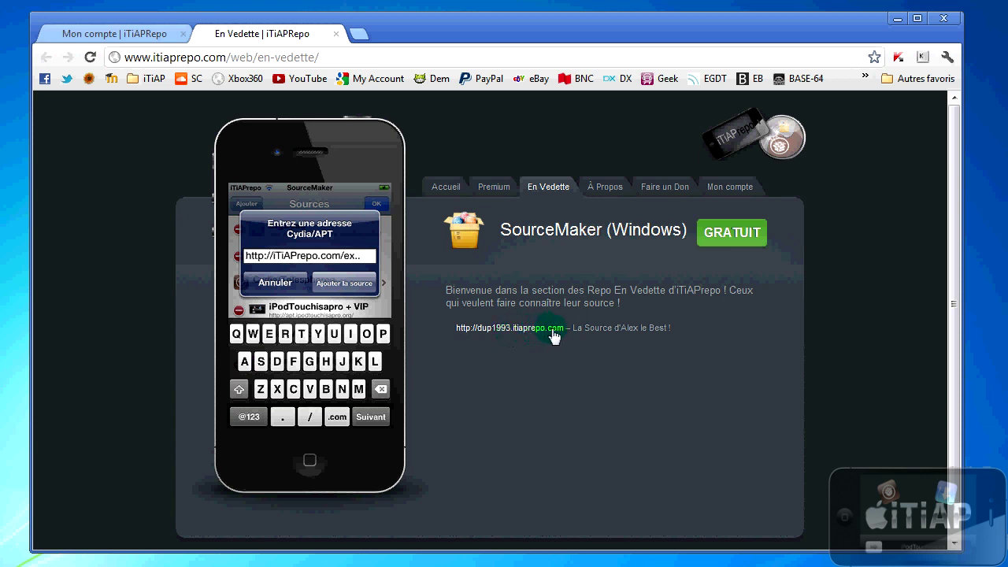
pyautogui.click(531, 339)
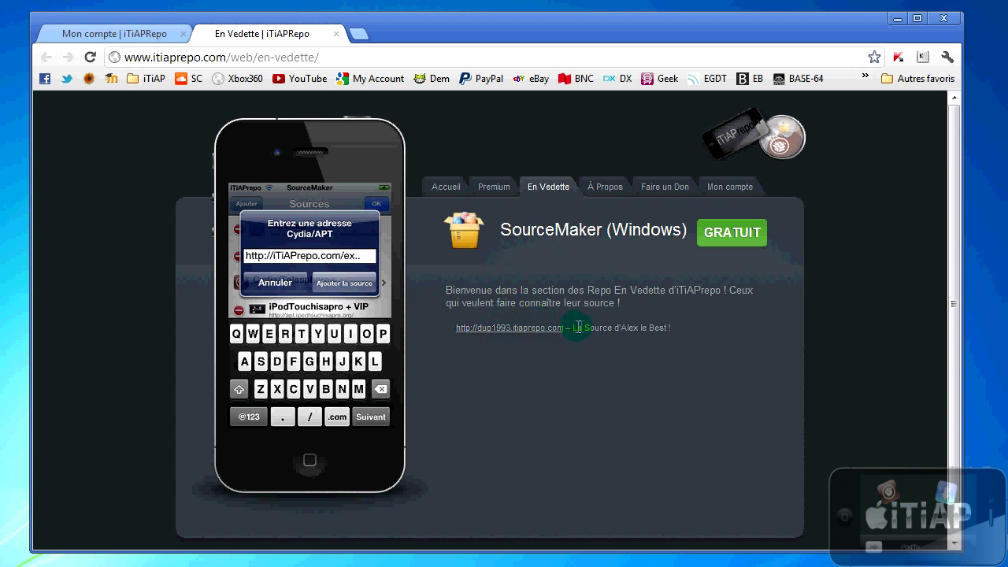
pyautogui.moveTo(578, 327); pyautogui.dragTo(675, 326)
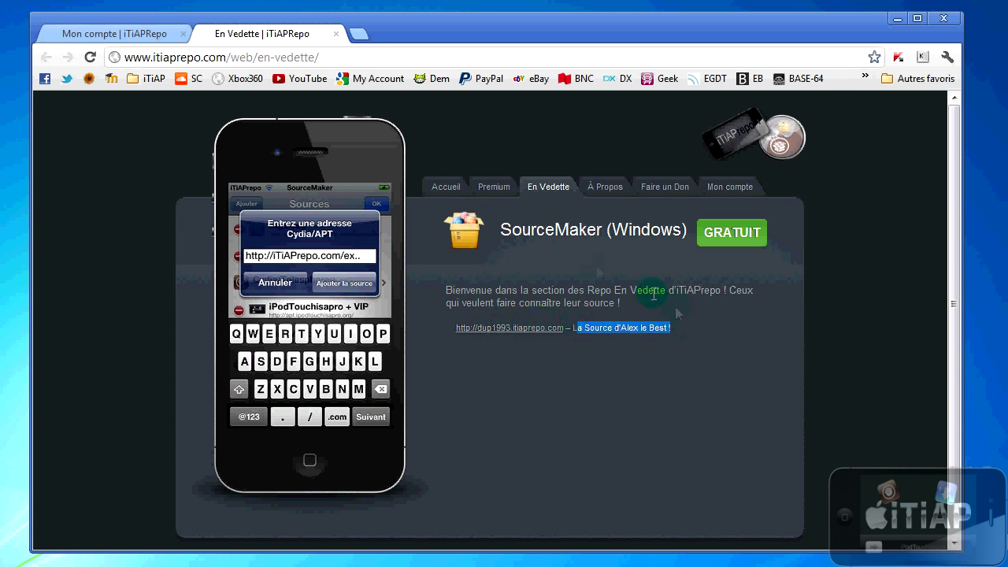
pyautogui.click(718, 191)
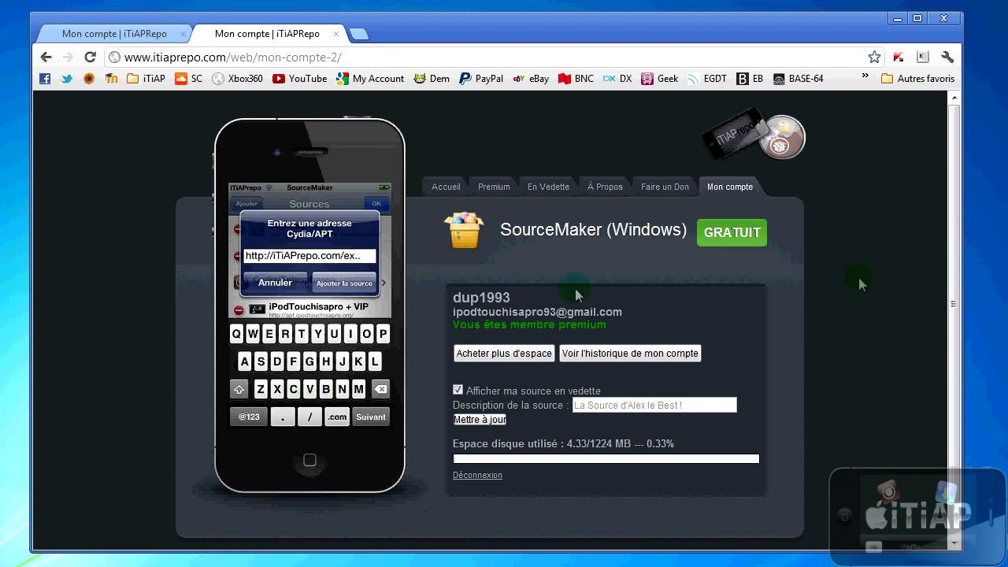
# Step: Check the account history for the 5 CAD premium purchase, then minimize Chrome
pyautogui.click(635, 354)
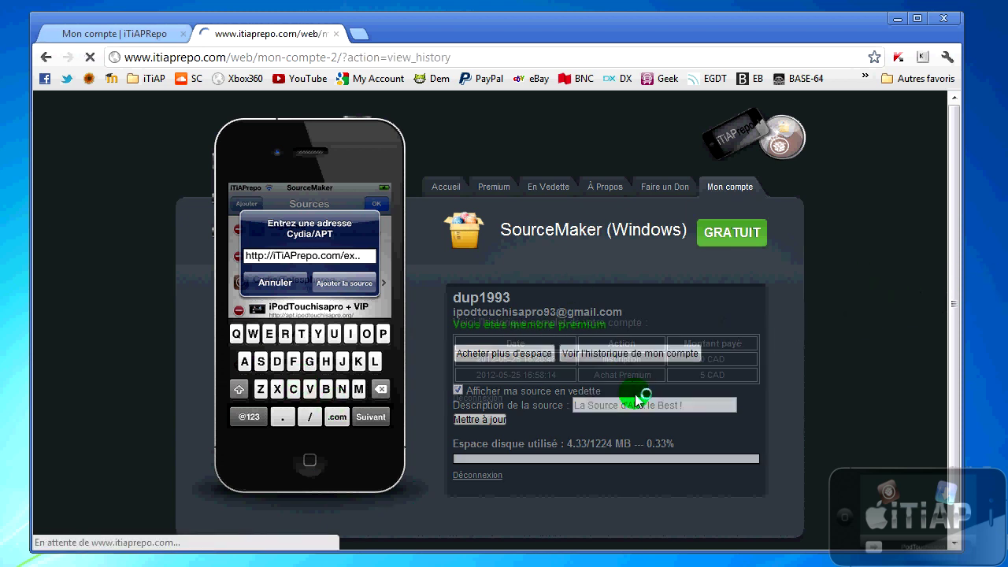
pyautogui.moveTo(698, 376); pyautogui.dragTo(604, 375)
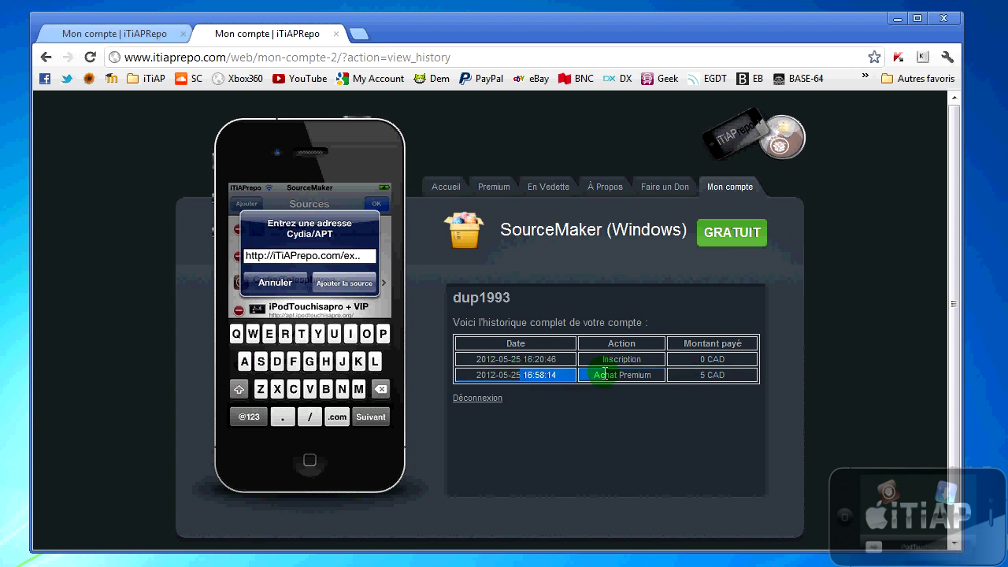
pyautogui.click(467, 379)
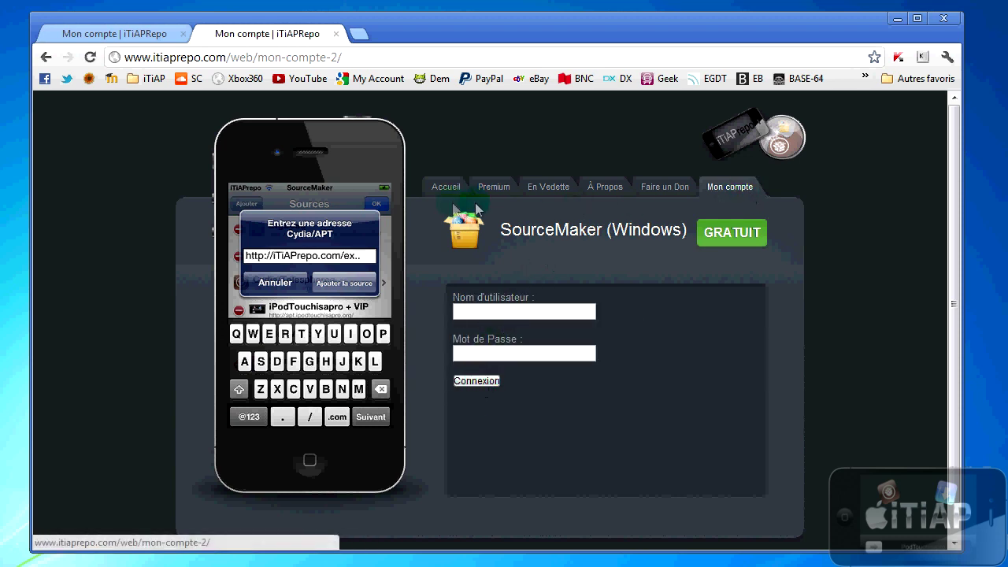
pyautogui.click(896, 17)
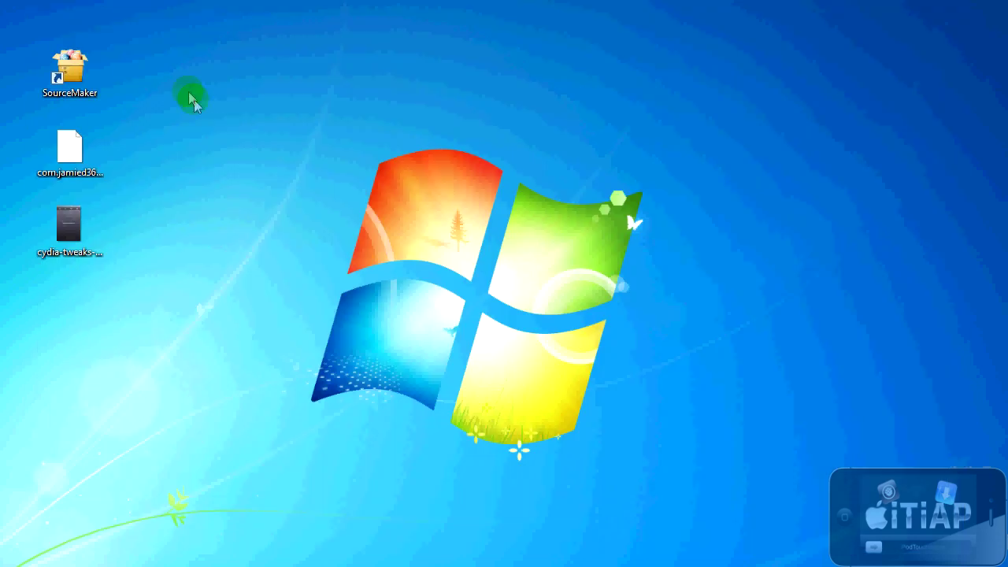
# Step: Launch SourceMaker and open Préférences showing premium status, 40 MB upload limit and 1224 MB space
pyautogui.doubleClick(89, 82)
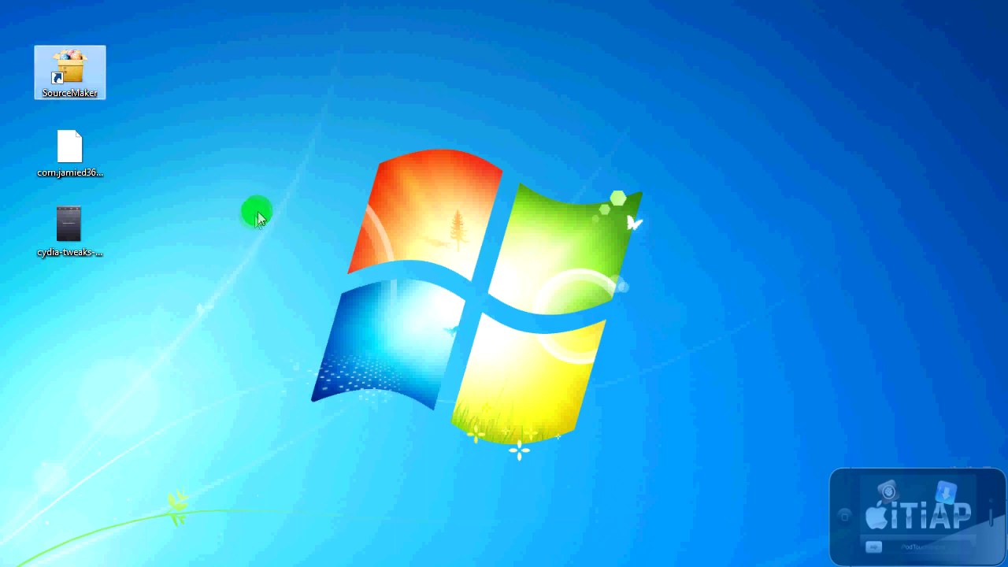
pyautogui.click(109, 346)
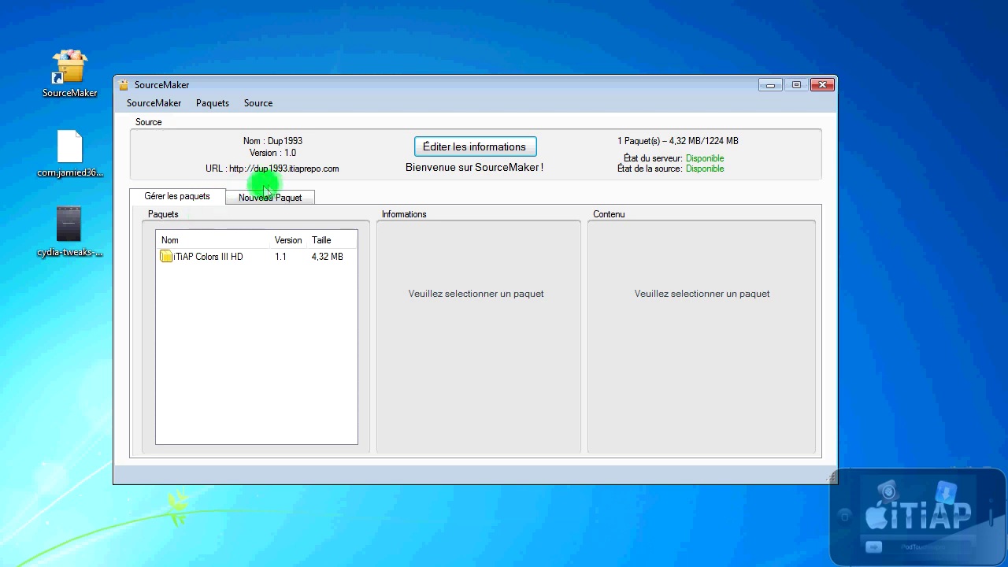
pyautogui.click(232, 254)
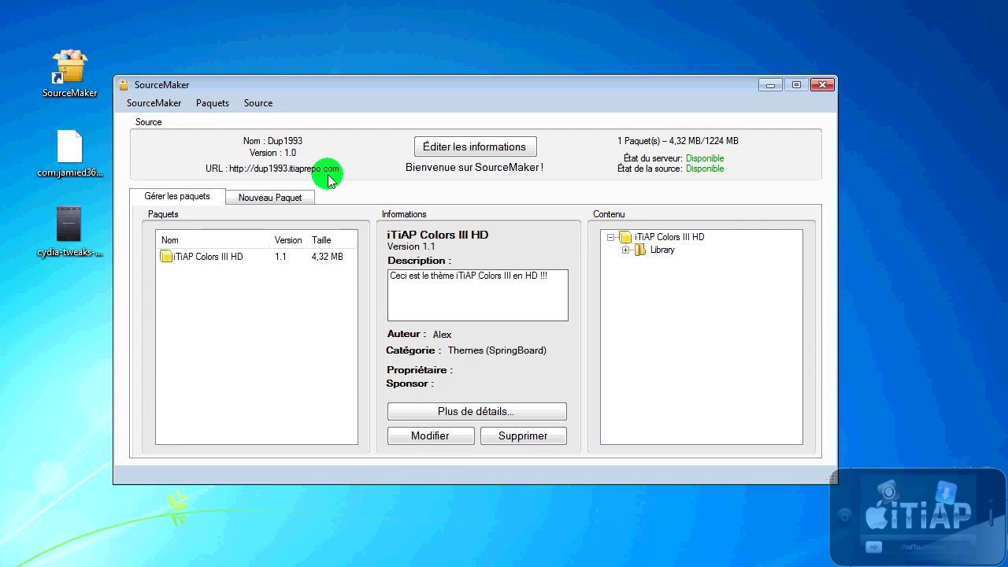
pyautogui.click(157, 103)
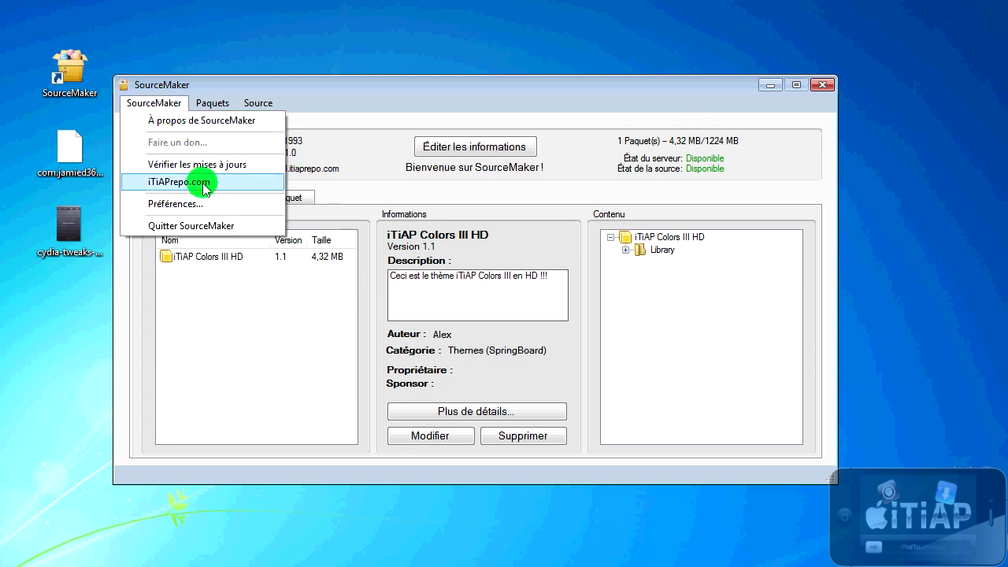
pyautogui.click(189, 203)
pyautogui.moveTo(135, 8); pyautogui.dragTo(337, 55)
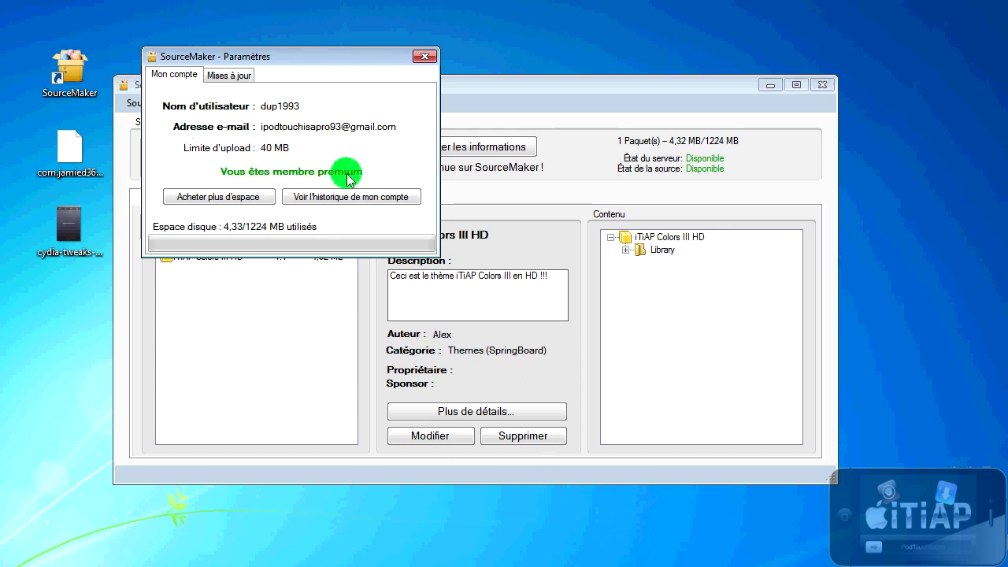
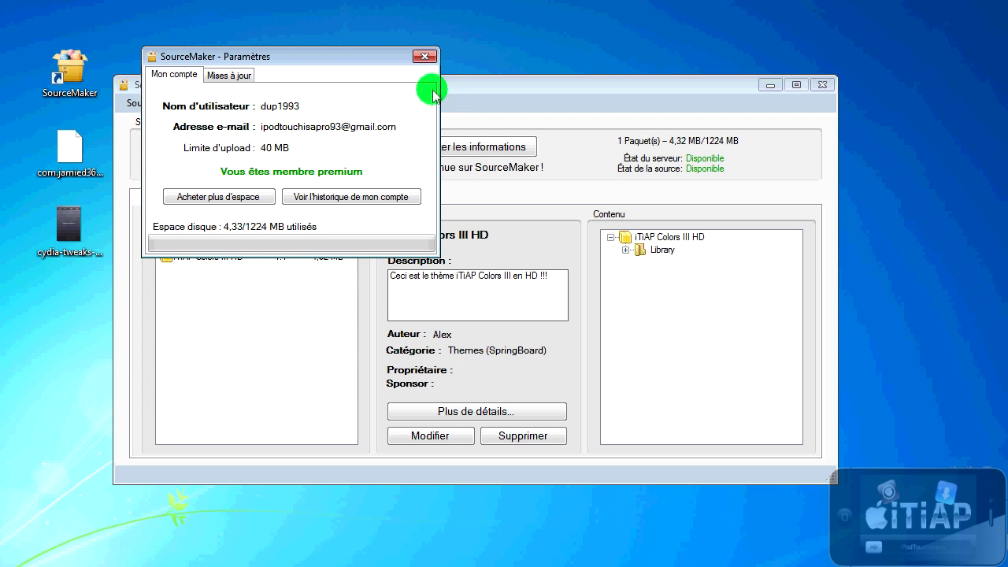
# Step: Close the SourceMaker - Paramètres dialog to return to the main window with iTiAP Colors III HD
pyautogui.click(425, 58)
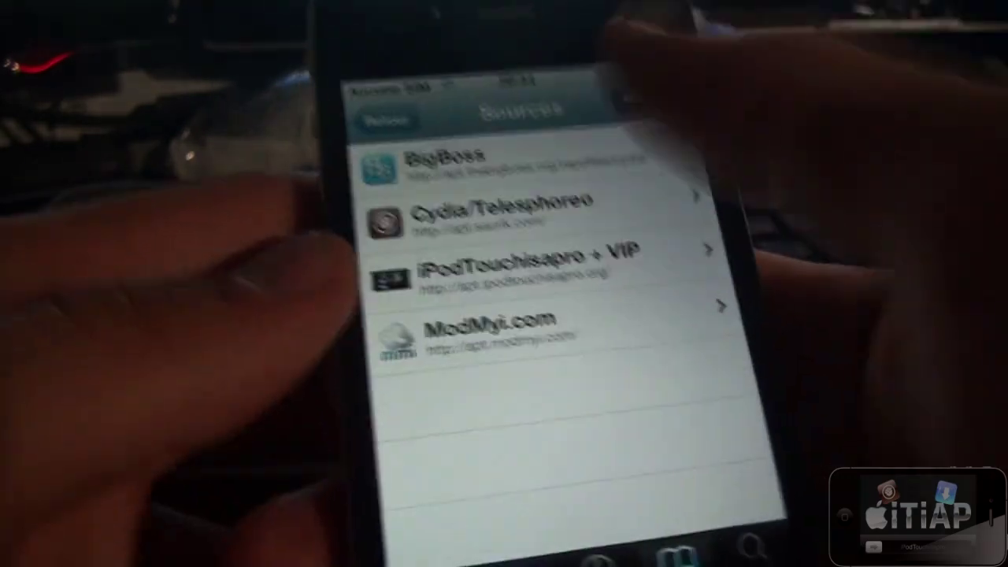
# Step: Add dup1993.itiaprepo.com as a Cydia source and start refreshing the sources
pyautogui.click(605, 96)
pyautogui.click(313, 154)
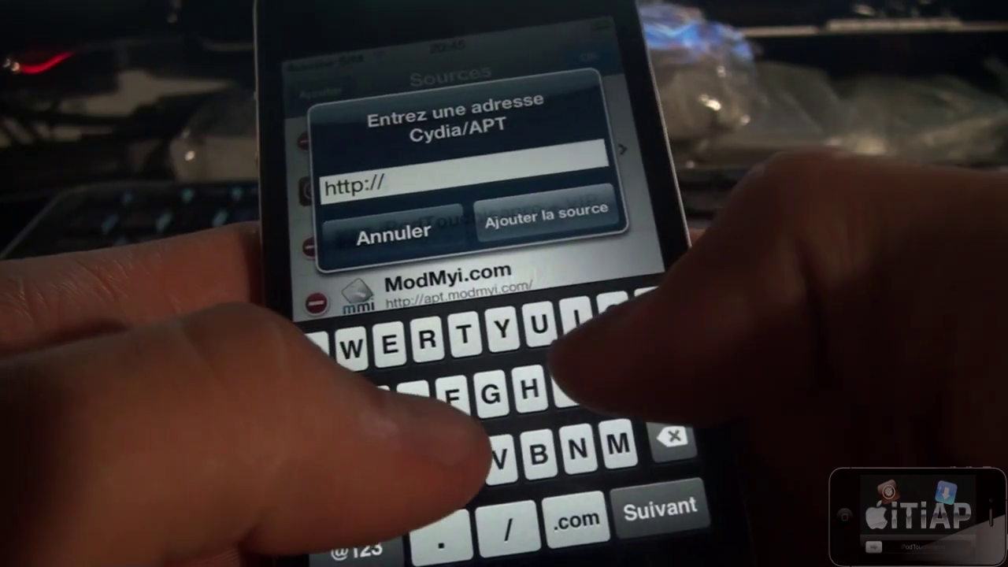
pyautogui.write('dup1993')
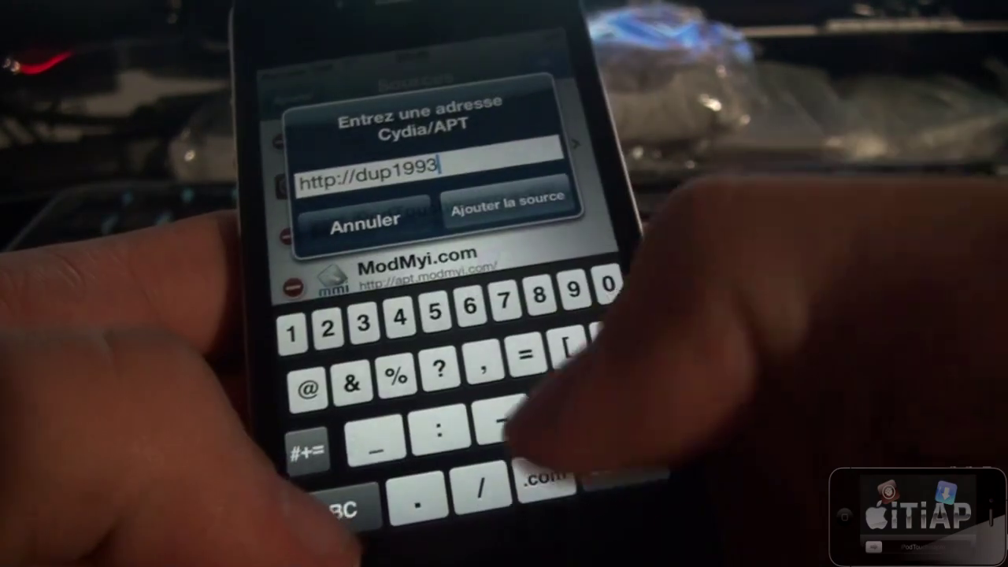
pyautogui.write('.8')
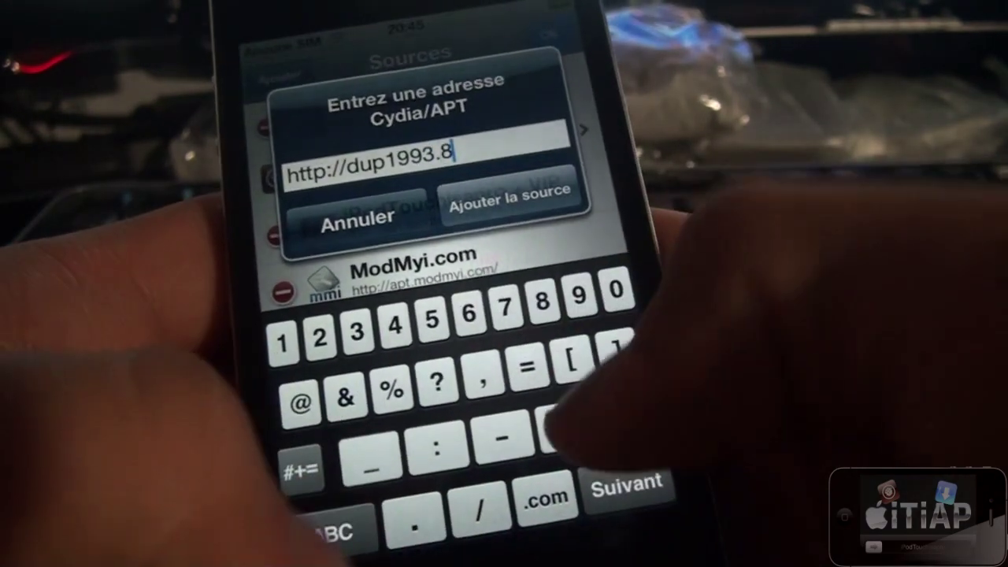
pyautogui.press('BackSpace')
pyautogui.write('itiaprepo.com')
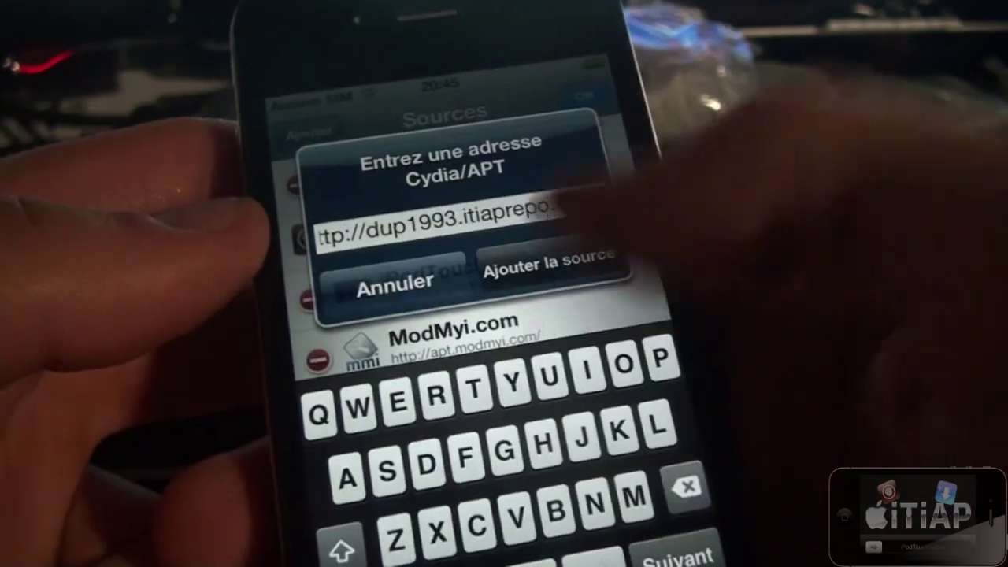
pyautogui.click(502, 196)
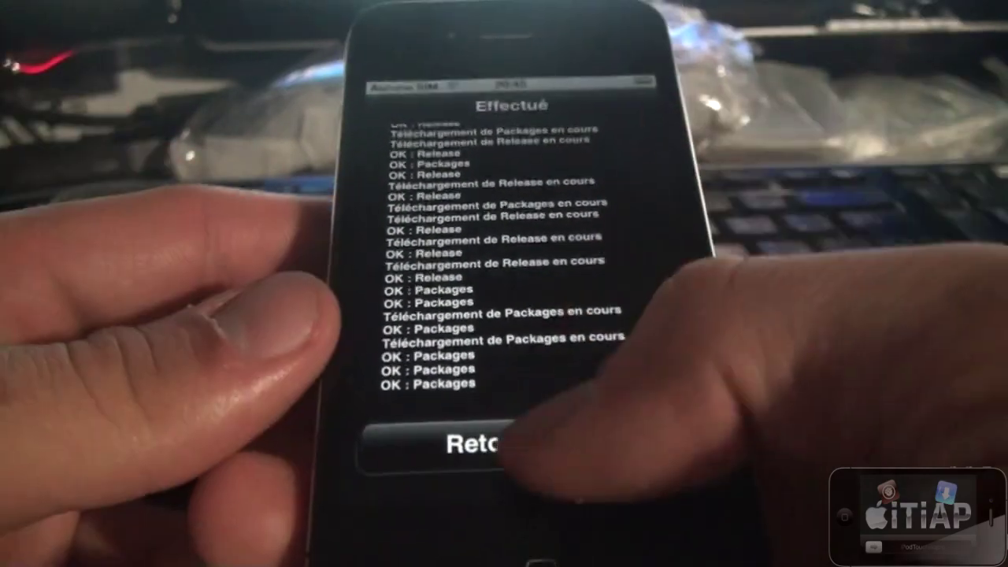
# Step: After the refresh, check that the Dup1993 source lists the iTiAP Colors III HD theme, then return to Sources
pyautogui.click(536, 469)
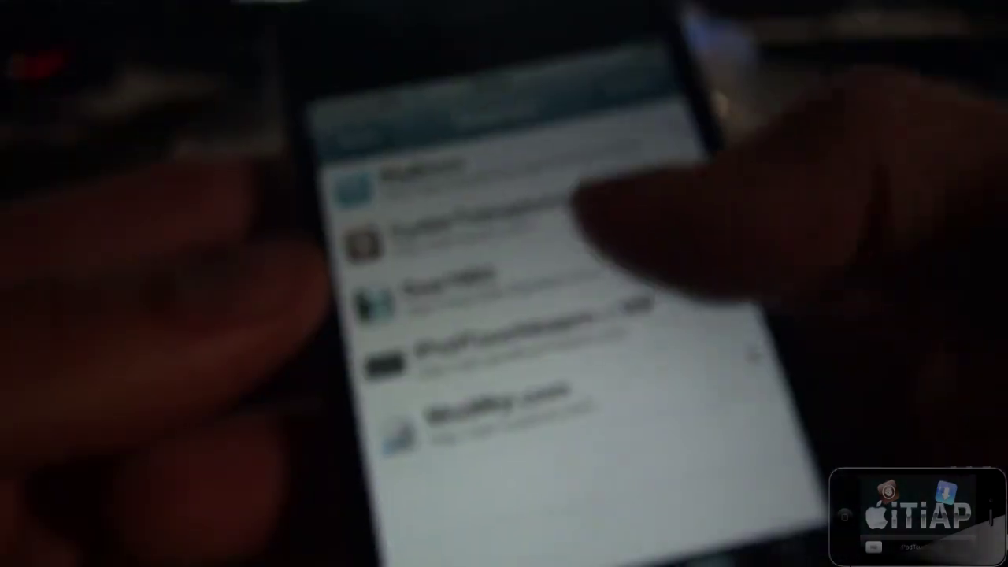
pyautogui.click(362, 252)
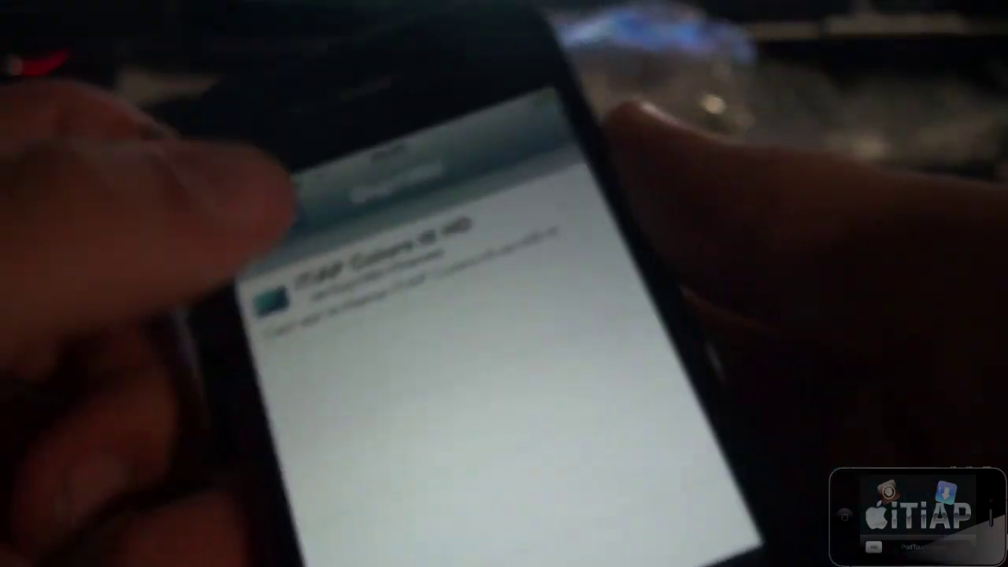
pyautogui.click(331, 145)
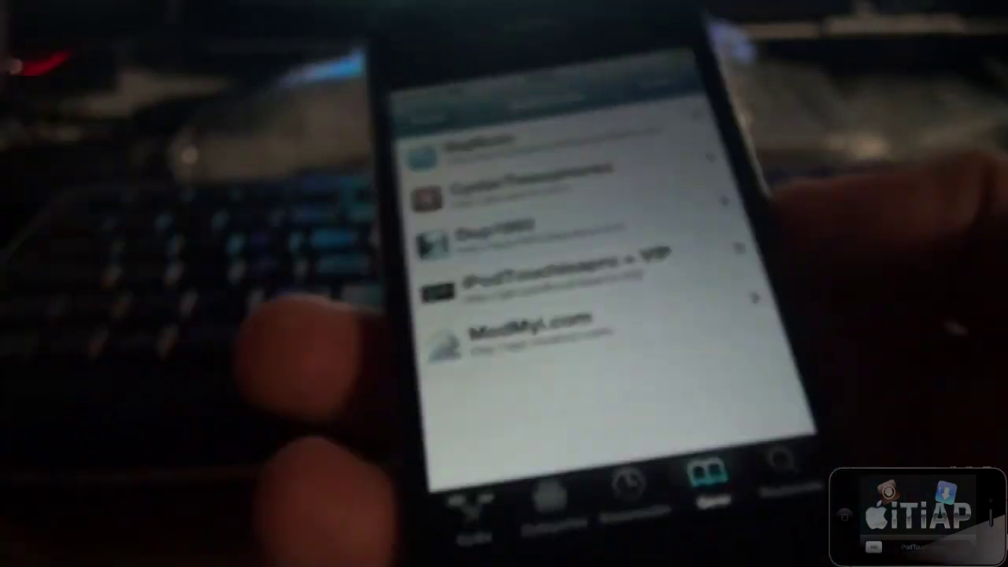